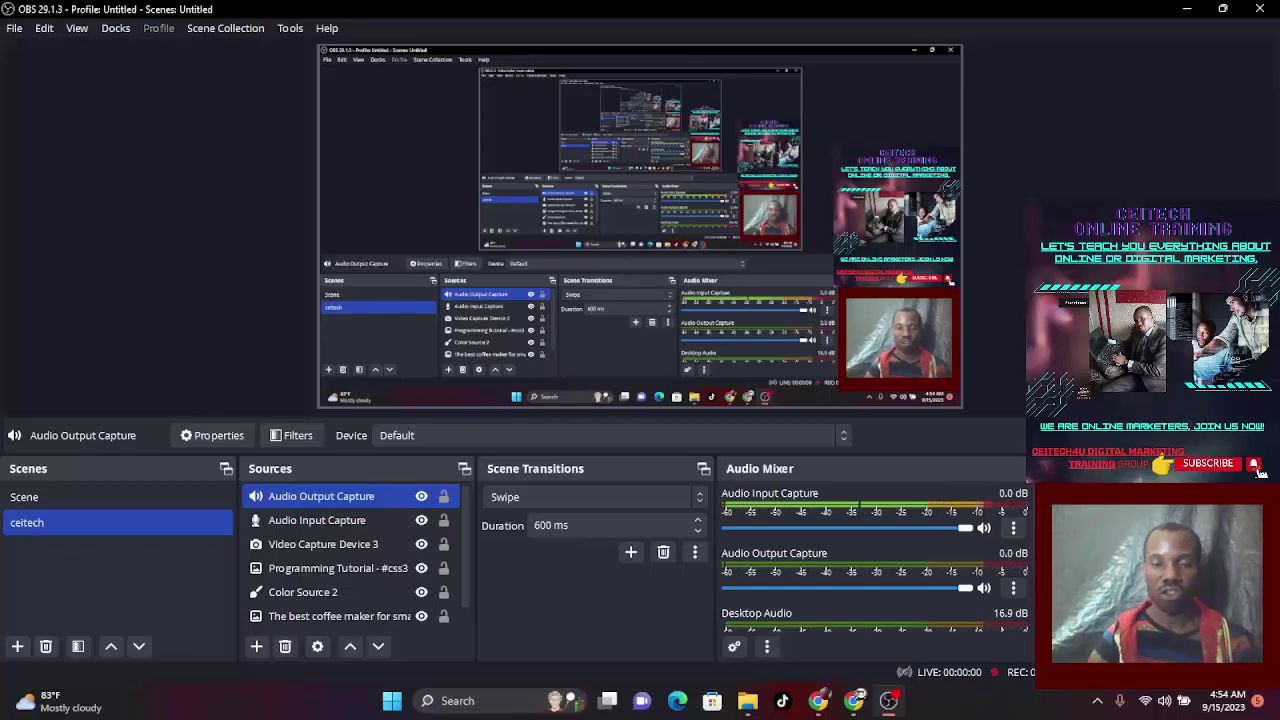
# Minimize OBS Studio so the Facebook home feed in Chrome is visible
pyautogui.click(1186, 9)
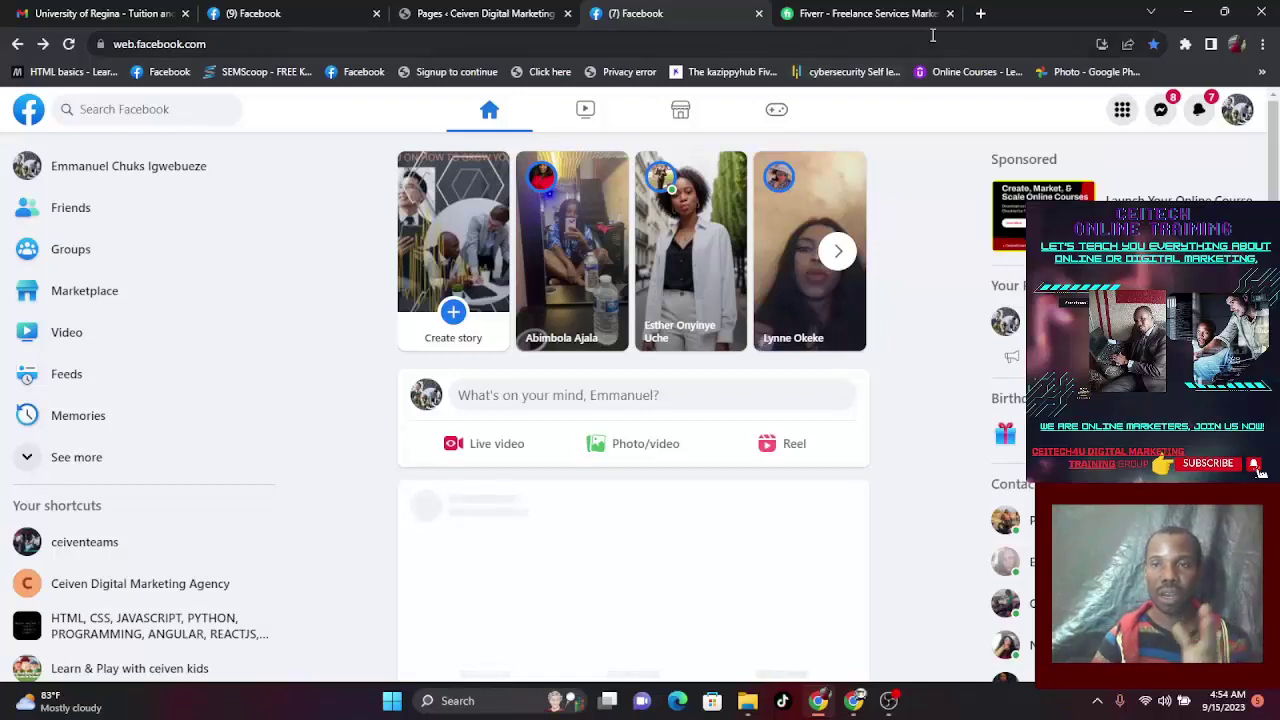
# Open Facebook's main menu listing professional, social and create tools
pyautogui.click(1124, 112)
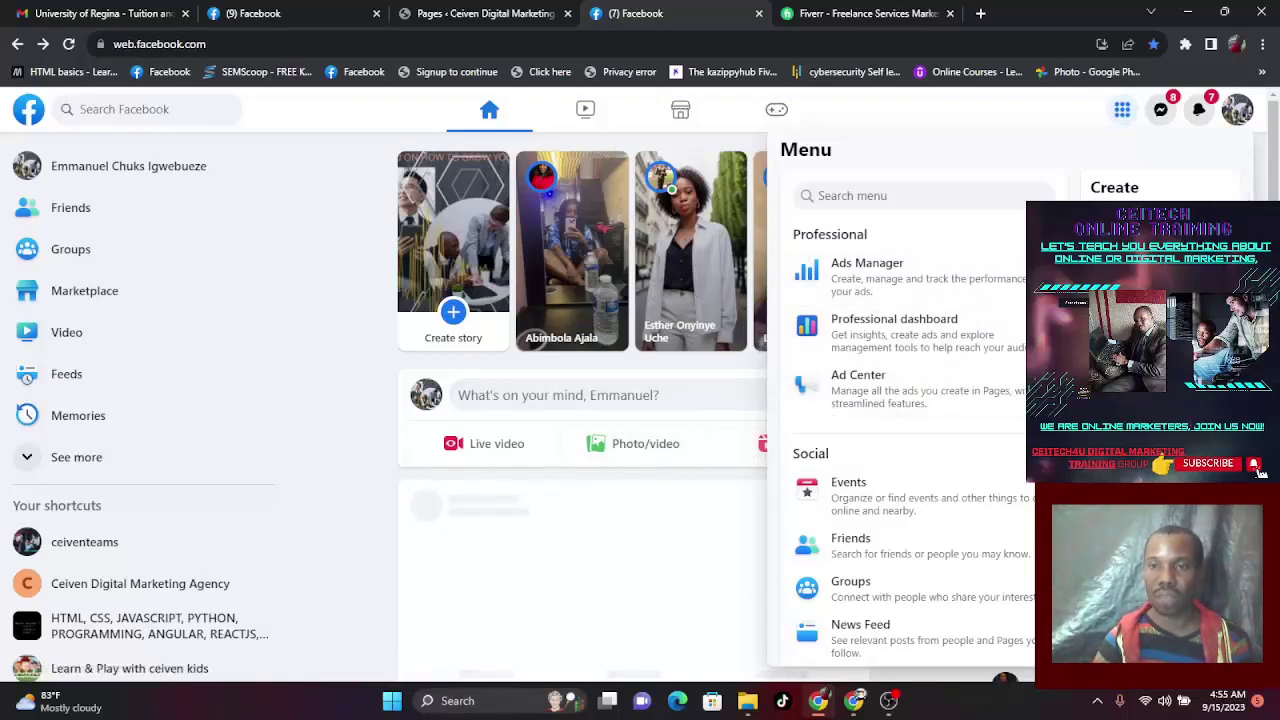
# Check the ceiventeams page's empty cover area, then bring OBS Studio back to the front
pyautogui.click(95, 556)
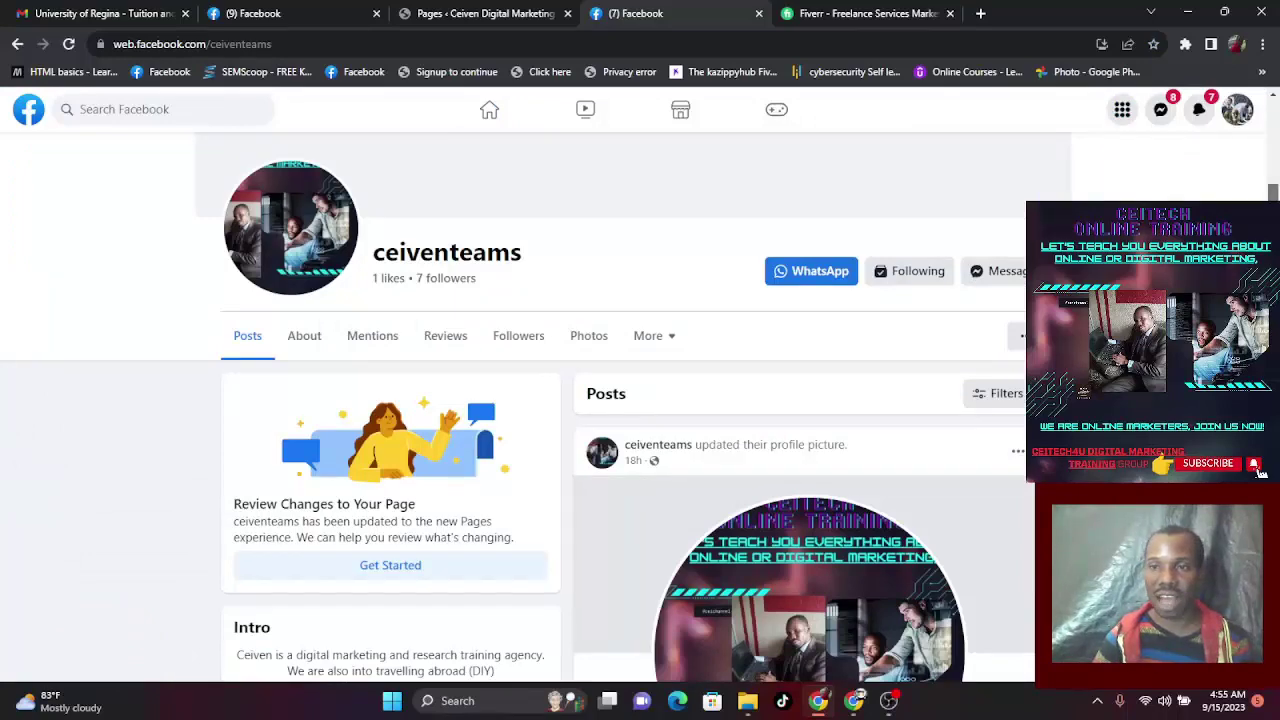
pyautogui.scroll(3, 640, 420)
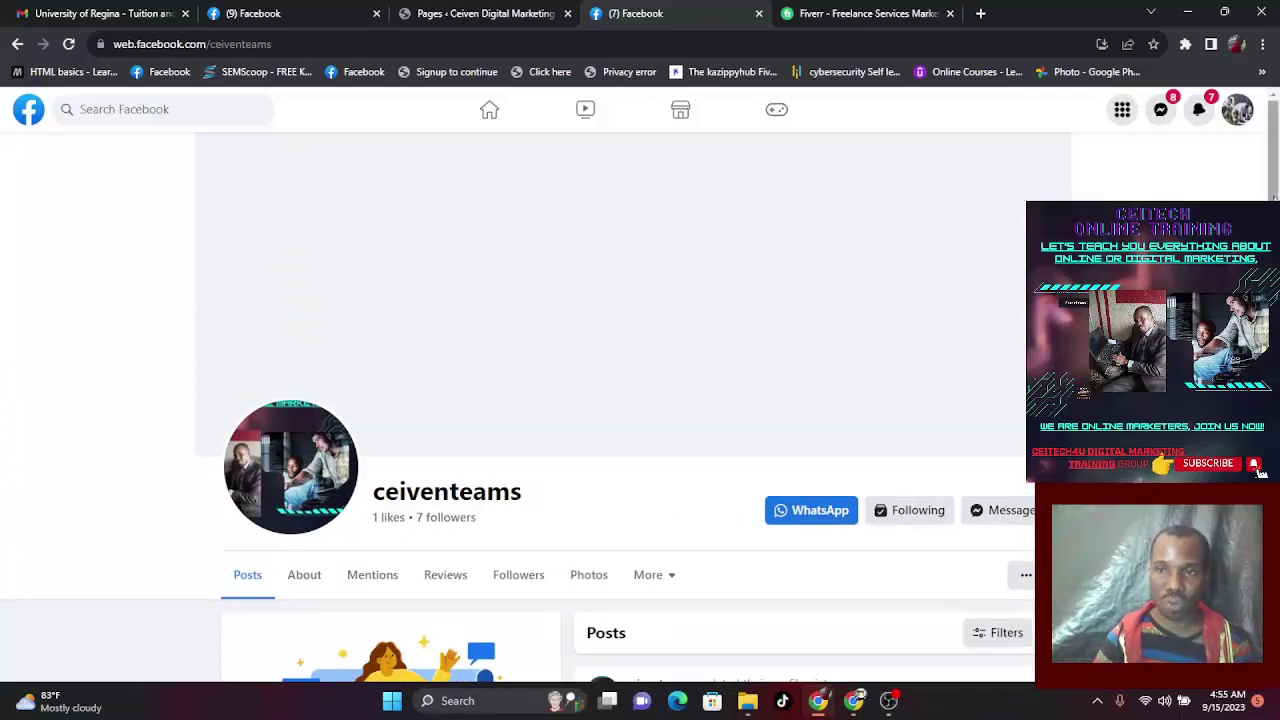
pyautogui.scroll(-5, 640, 400)
pyautogui.scroll(5, 640, 400)
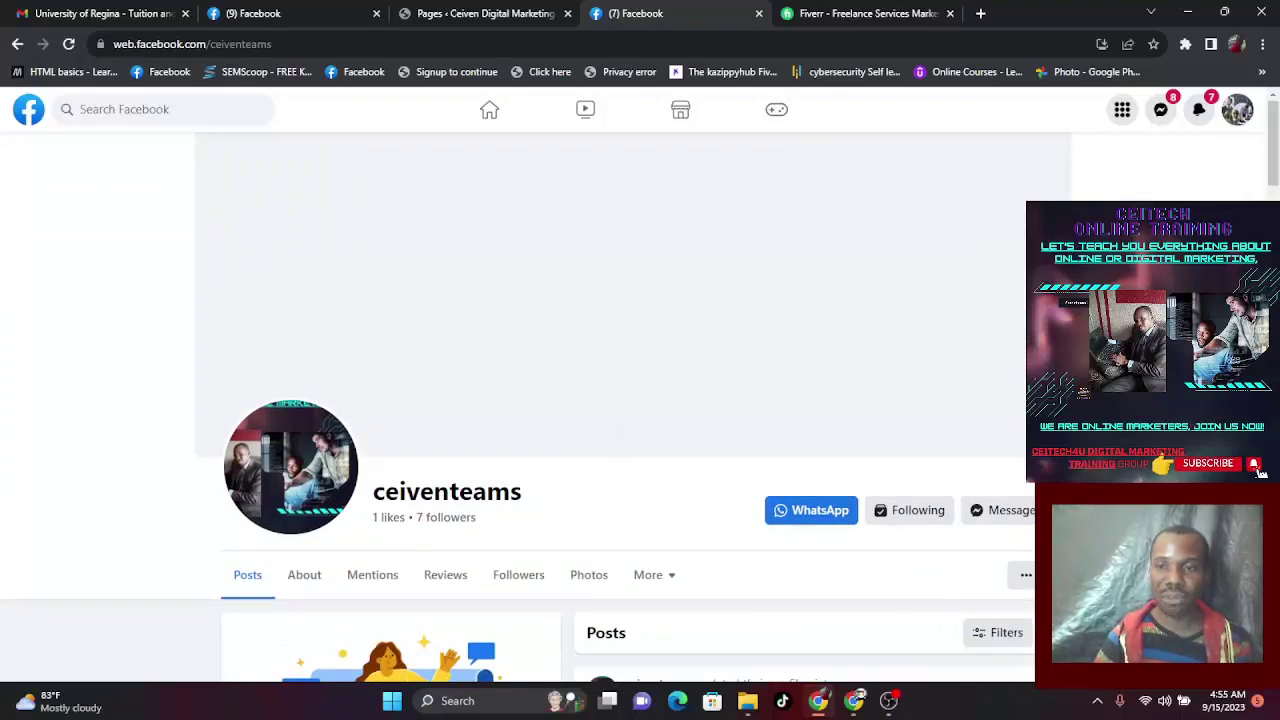
pyautogui.scroll(-3, 640, 400)
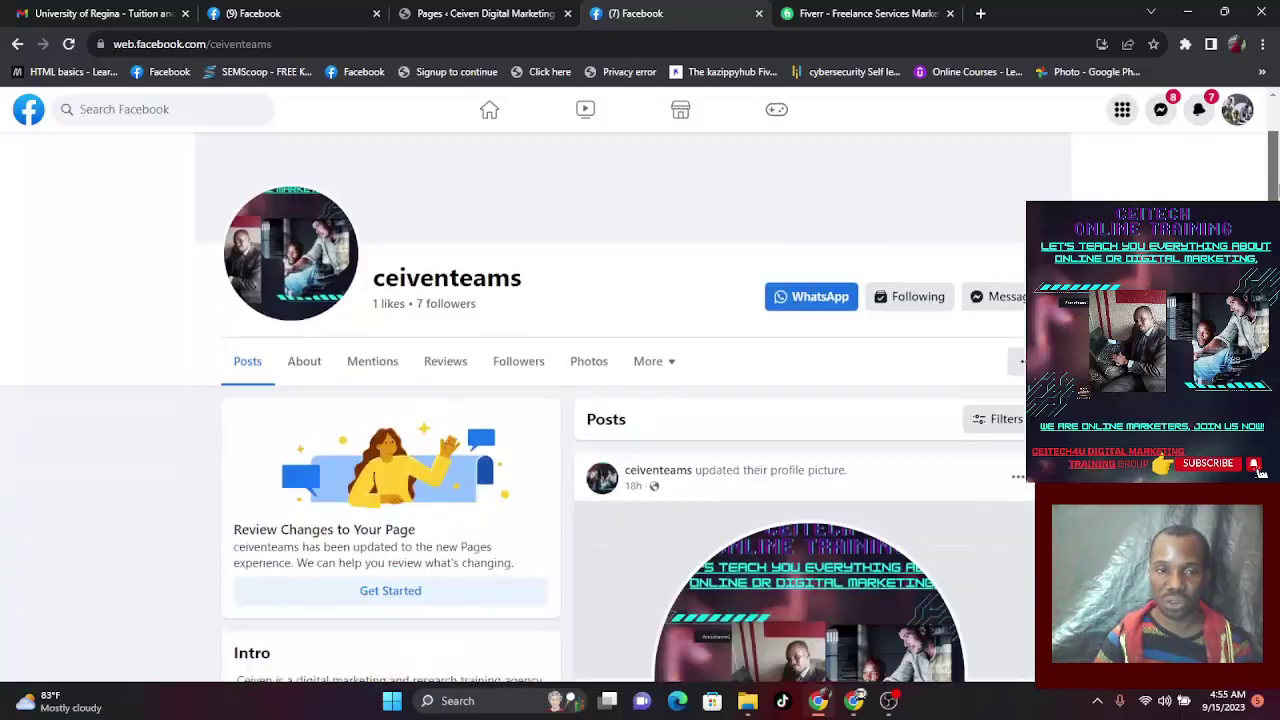
pyautogui.scroll(-2, 1272, 118)
pyautogui.scroll(5, 1272, 118)
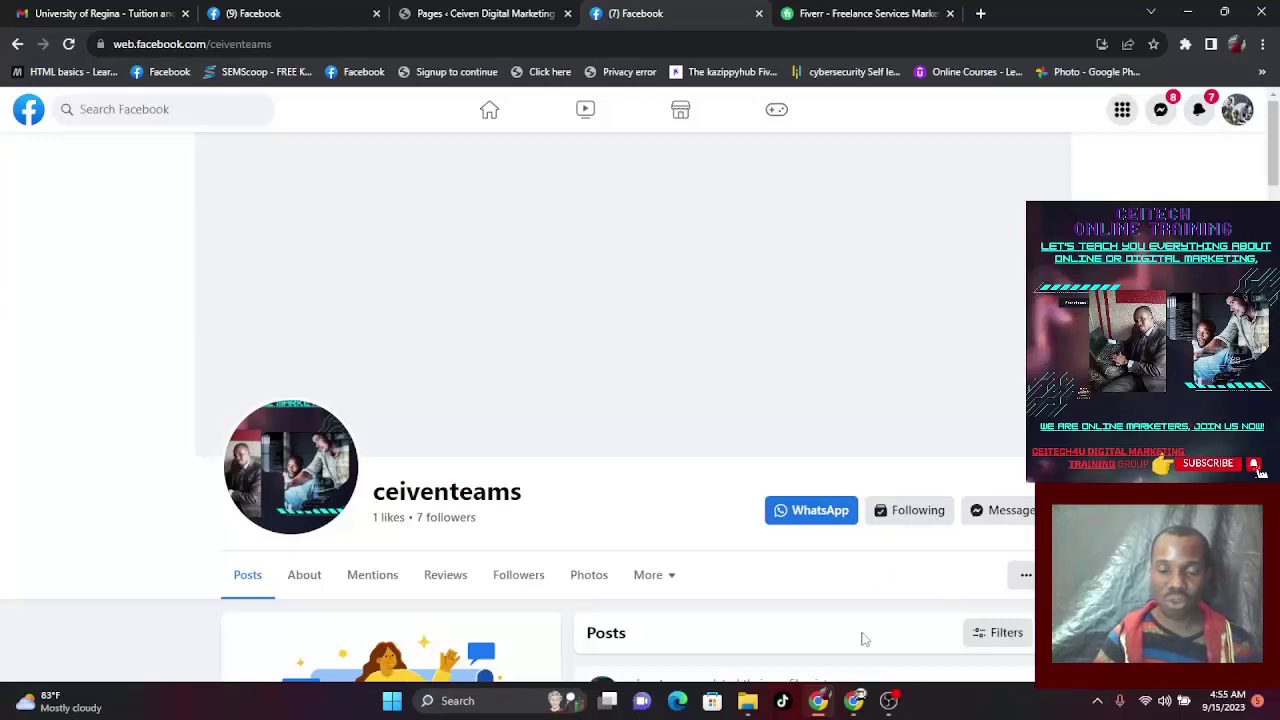
pyautogui.click(889, 702)
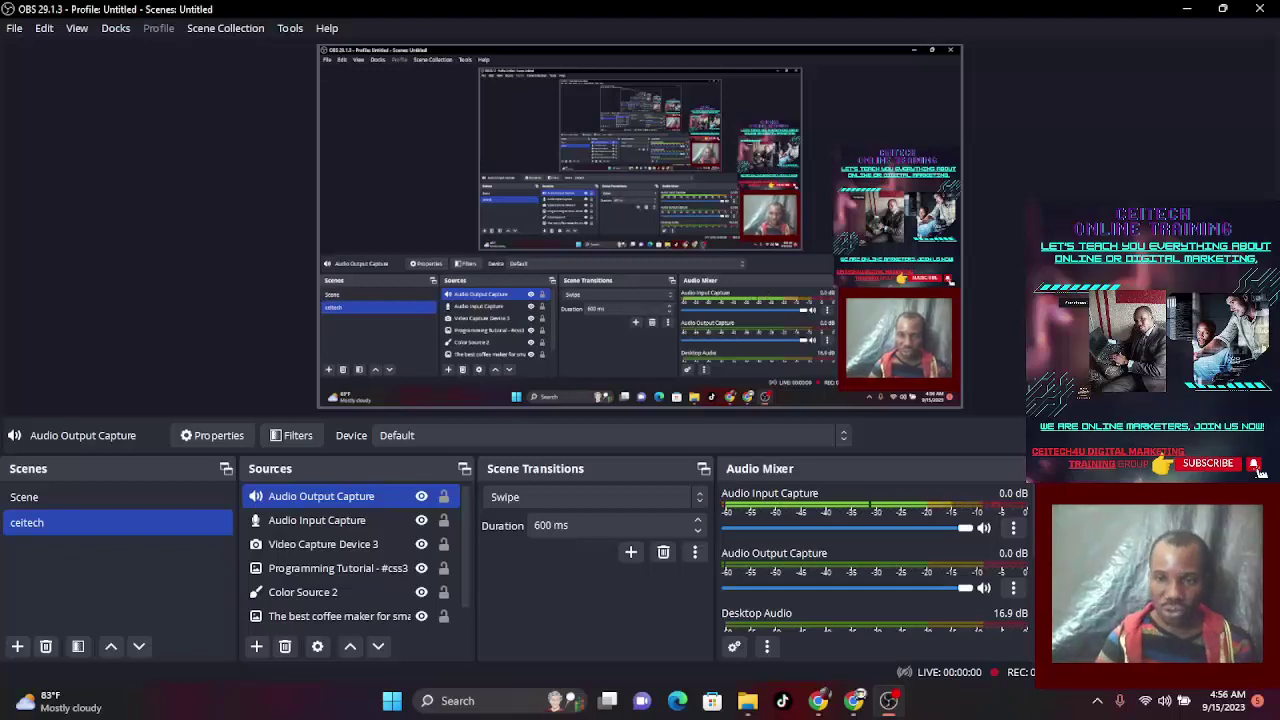
# Minimize OBS Studio to return to Facebook's Create a Page form
pyautogui.click(1186, 12)
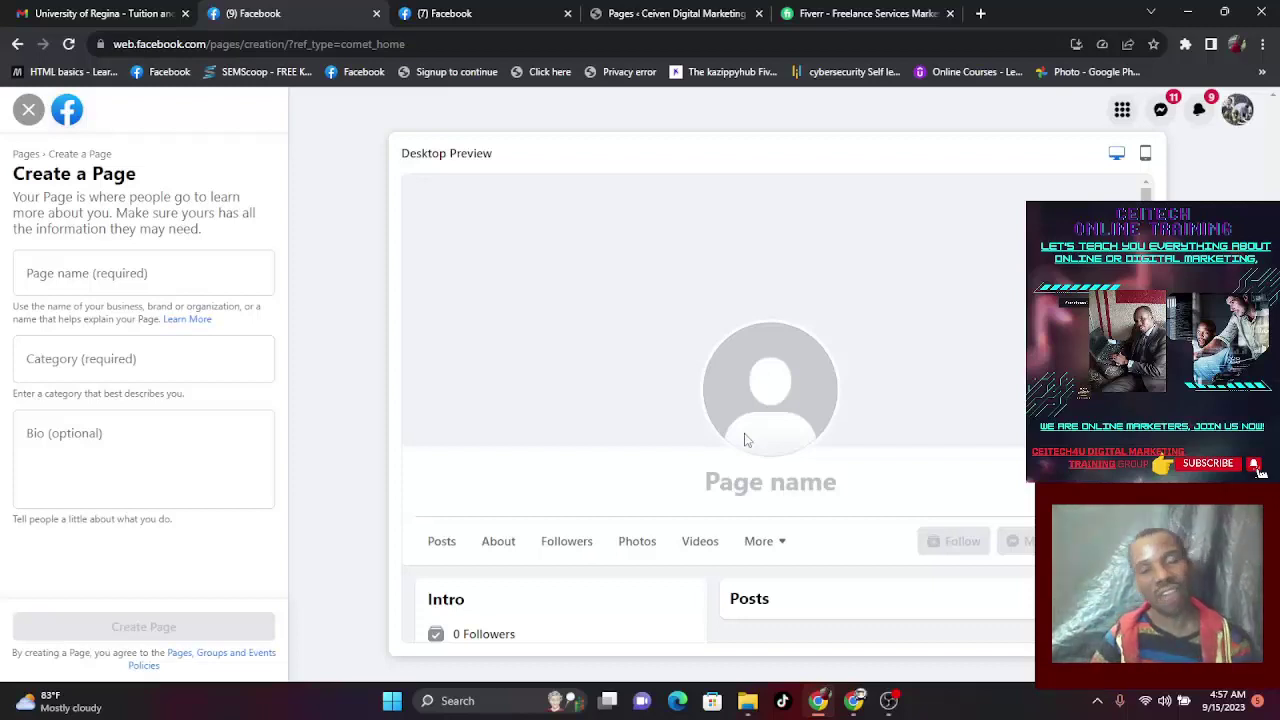
# Switch the browser from Facebook to the Fiverr home page
pyautogui.click(836, 16)
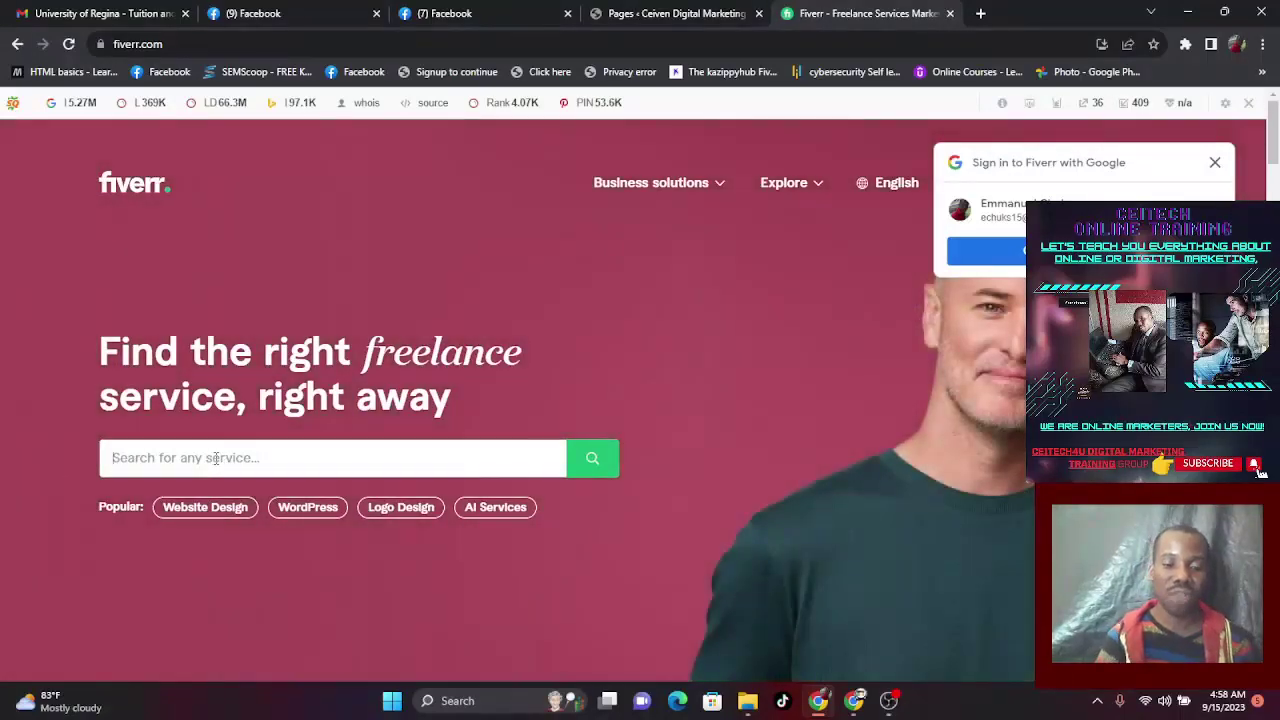
# Search Fiverr for 'facebook banner' and scroll through the 4,696 results
pyautogui.write('faceboo')
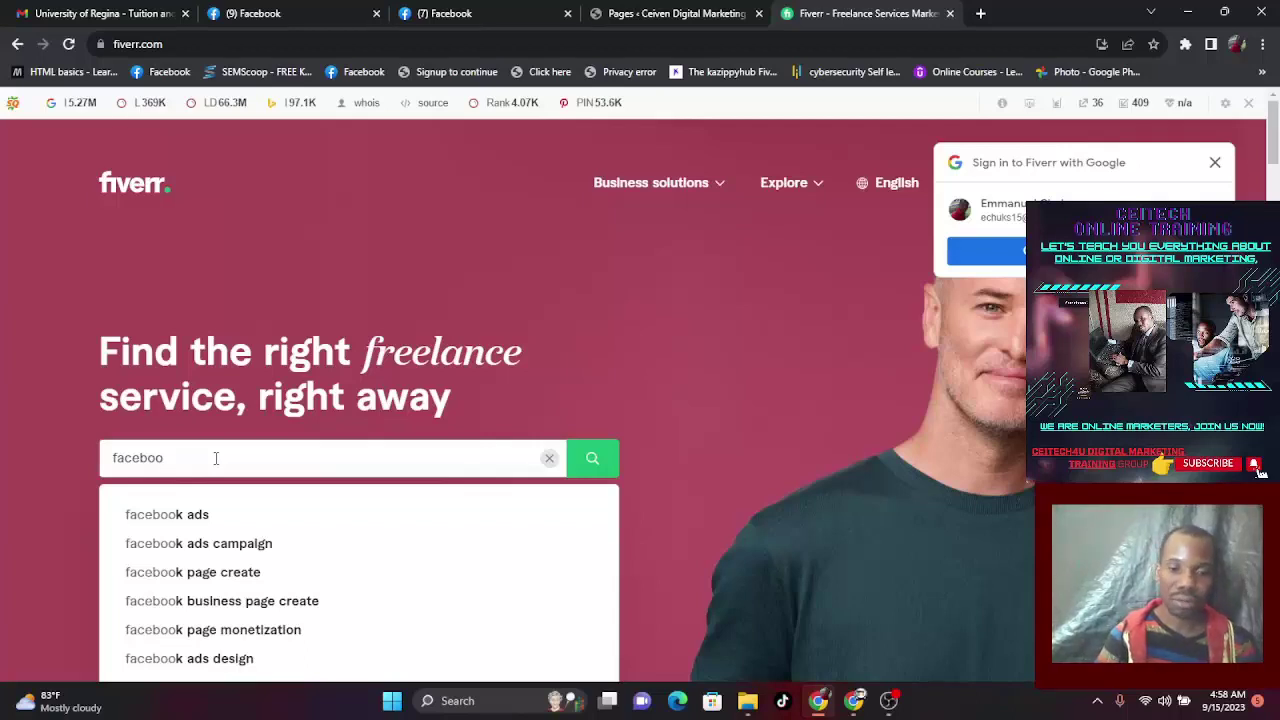
pyautogui.write('k bann')
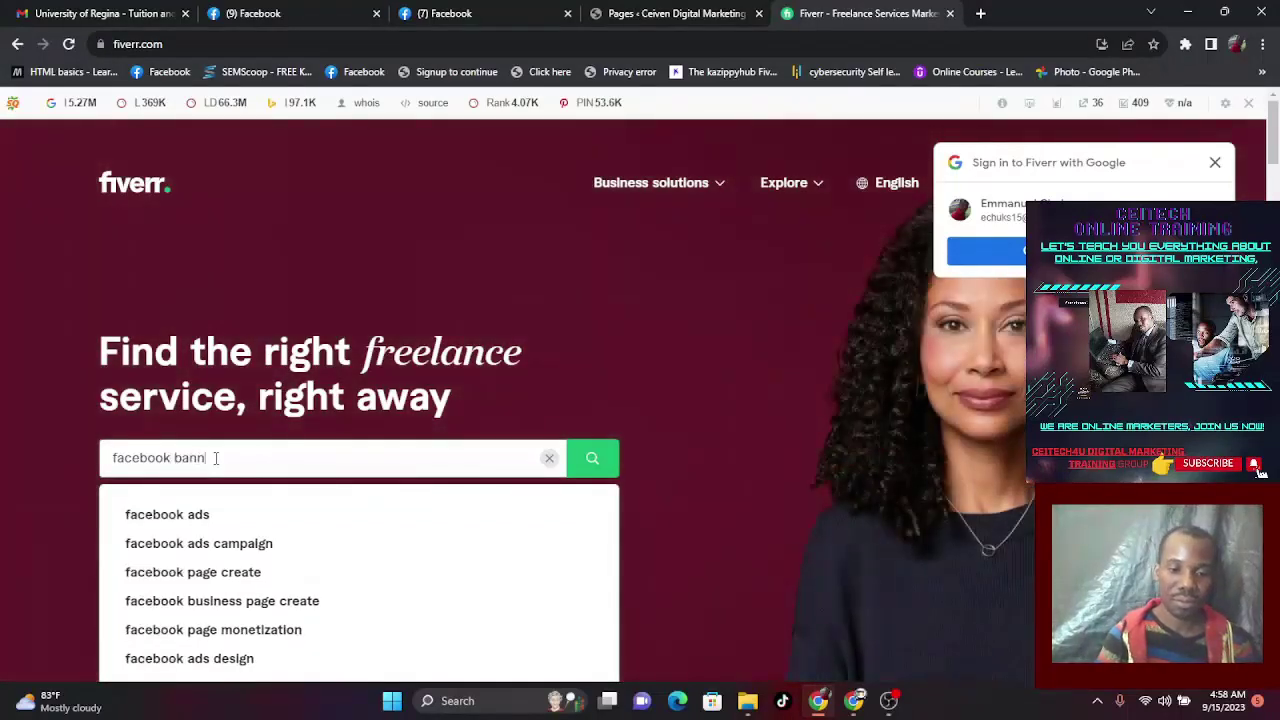
pyautogui.write('er')
pyautogui.press('Return')
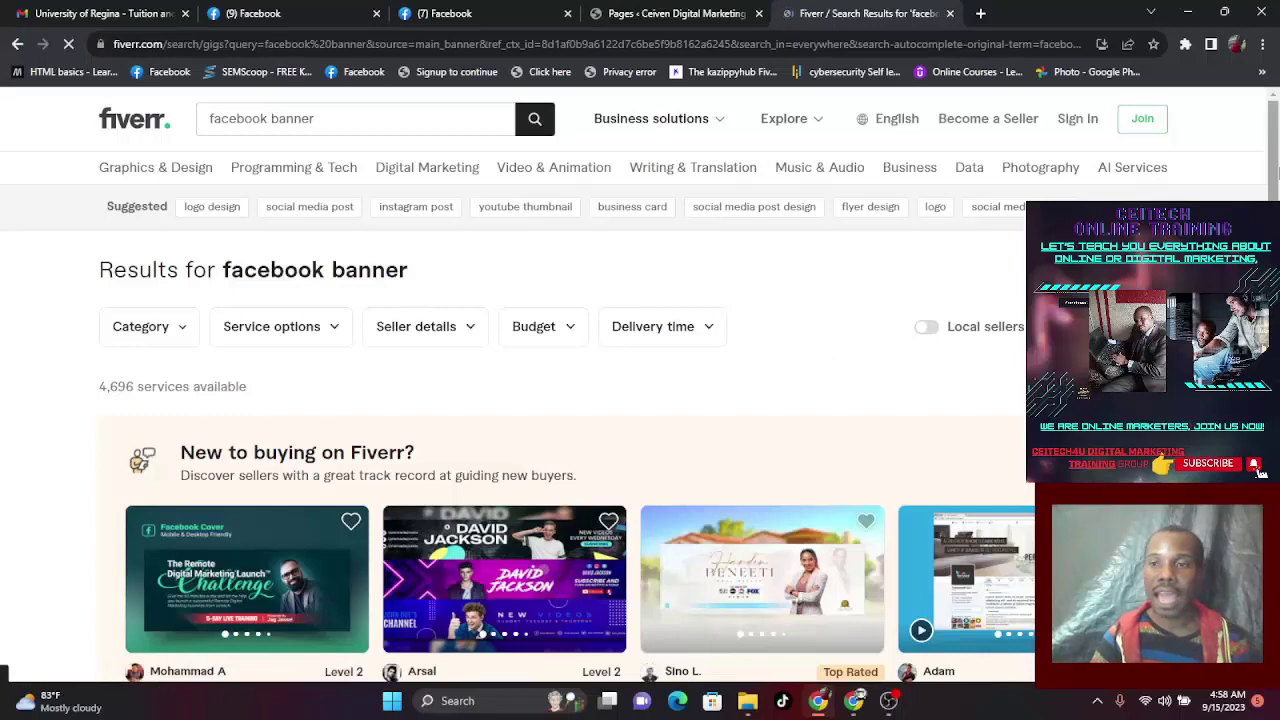
pyautogui.scroll(-2, 1260, 472)
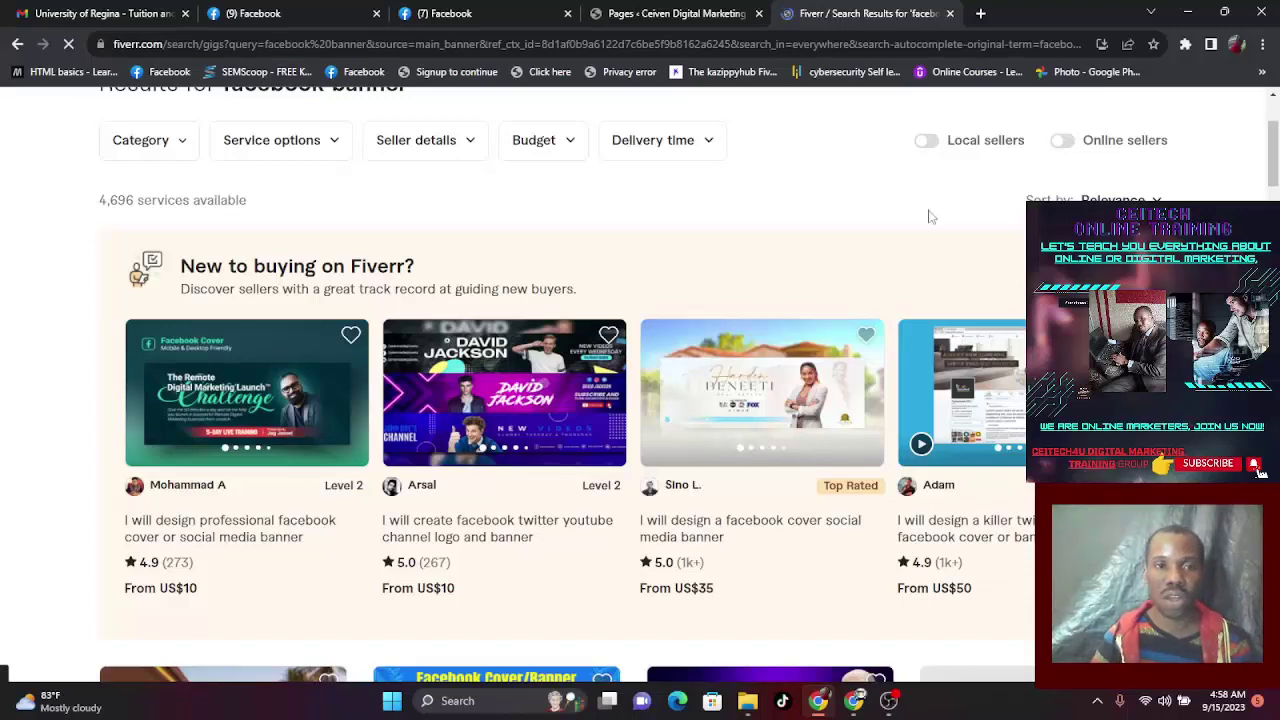
pyautogui.click(471, 148)
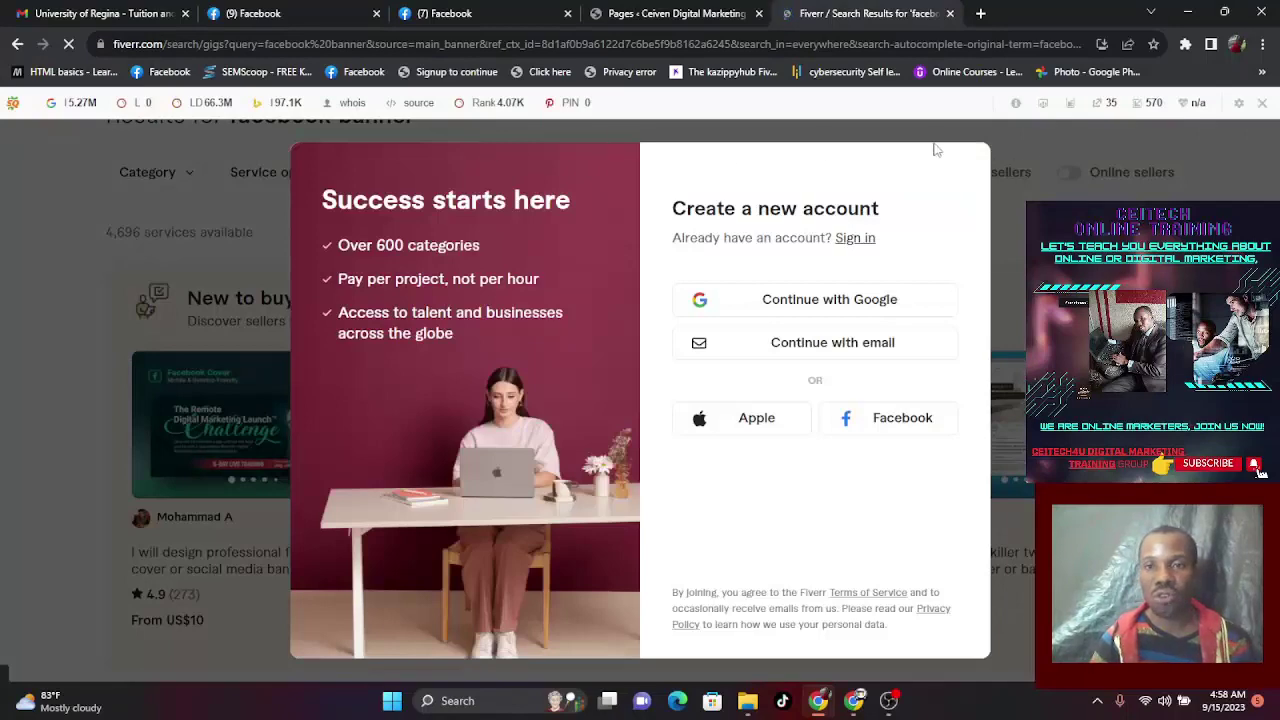
pyautogui.click(30, 183)
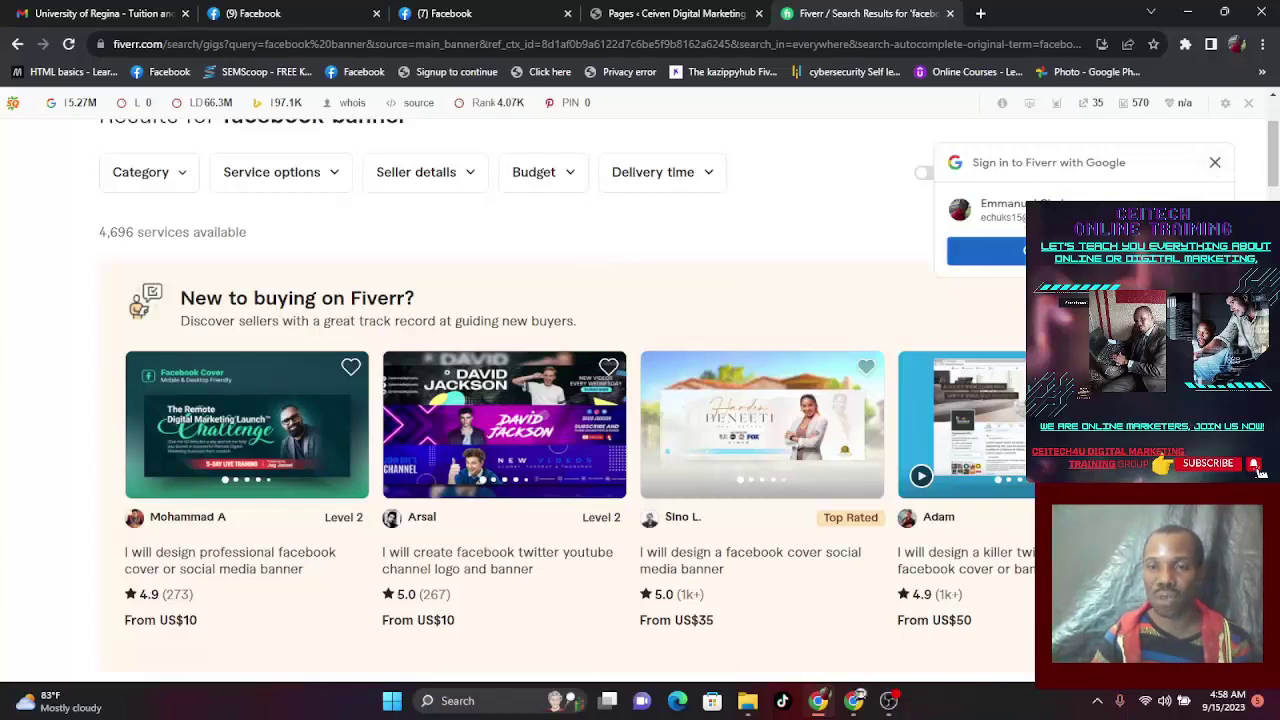
# Dismiss the Google sign-in prompt and browse the facebook banner gigs priced US$10 to US$50
pyautogui.click(1215, 163)
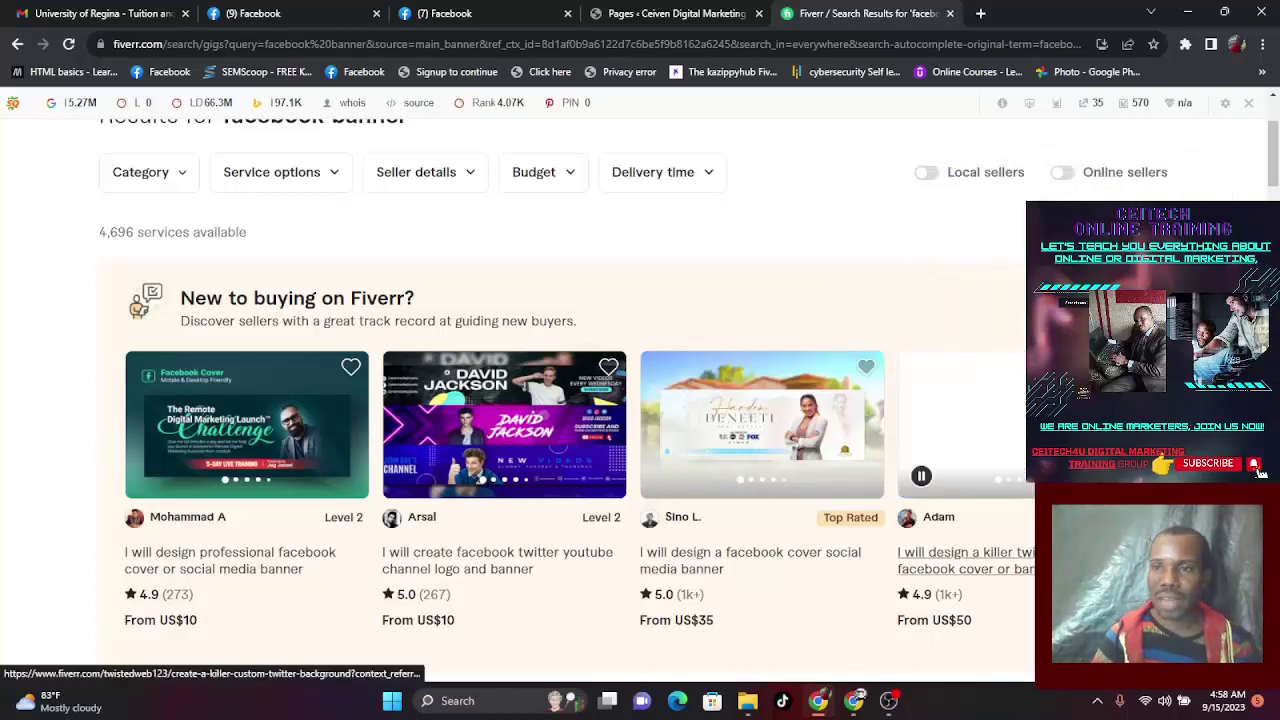
pyautogui.moveTo(1273, 178)
pyautogui.mouseDown()
pyautogui.moveTo(1274, 208)
pyautogui.moveTo(1274, 191)
pyautogui.mouseUp()
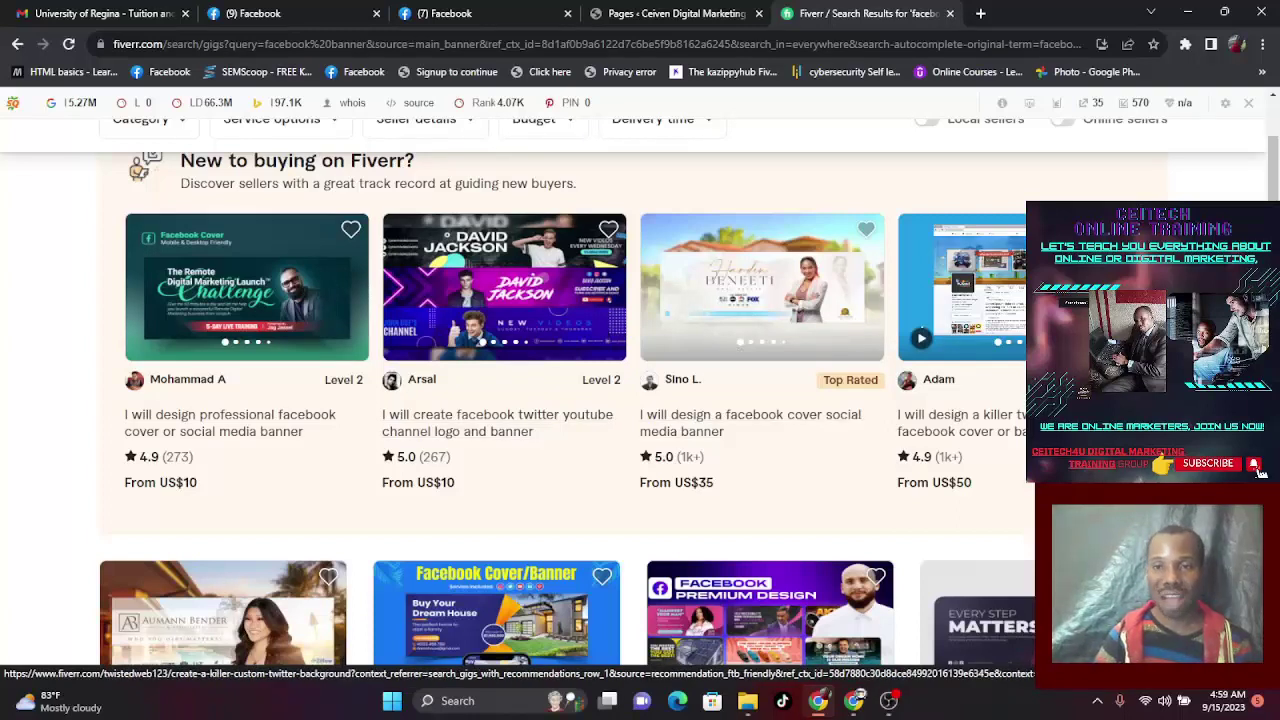
pyautogui.moveTo(1274, 190); pyautogui.dragTo(1274, 158)
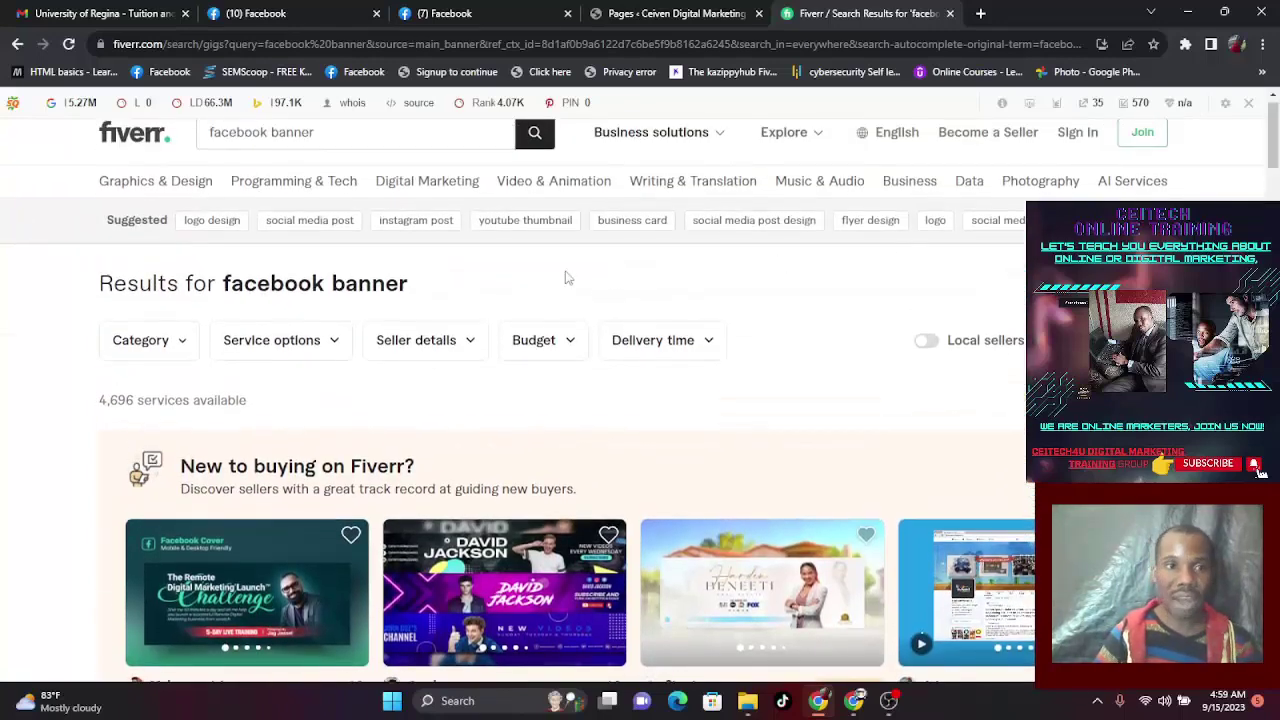
# Search Fiverr for 'facebook page', browse the 9,914 results, then switch to the WordPress Pages tab
pyautogui.click(323, 135)
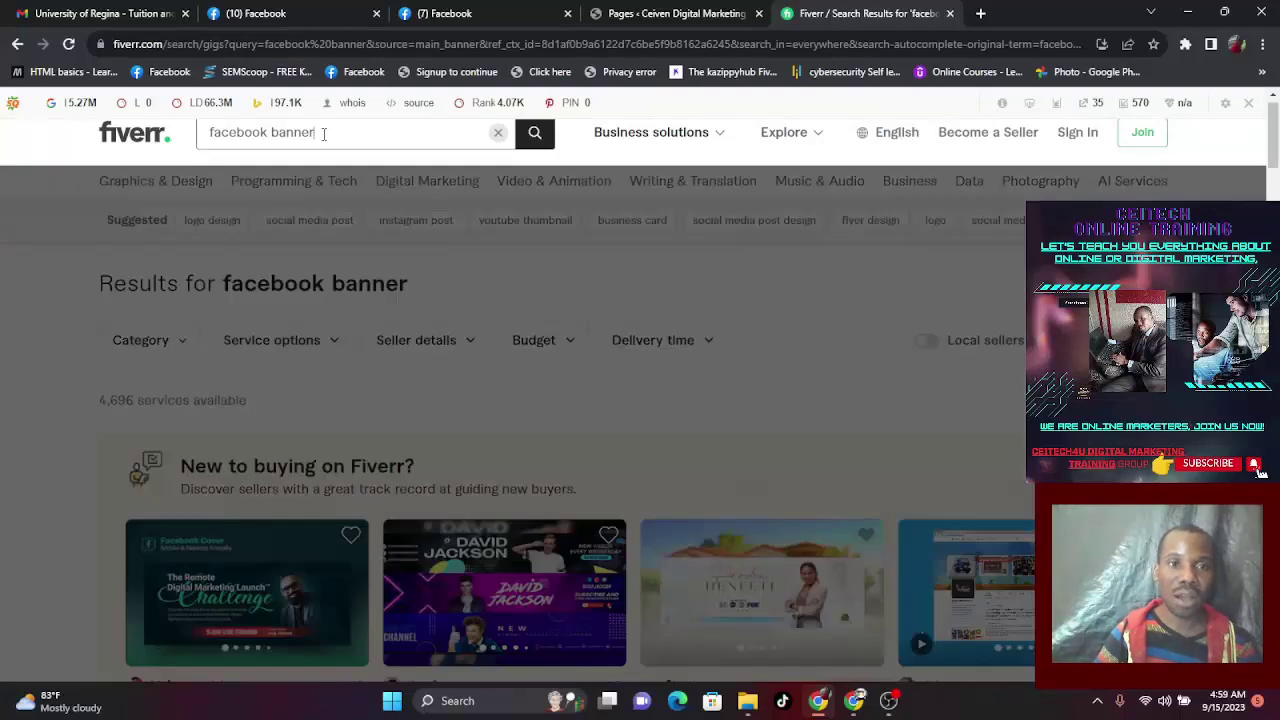
pyautogui.press('BackSpace')
pyautogui.press('BackSpace')
pyautogui.press('BackSpace')
pyautogui.press('BackSpace')
pyautogui.press('BackSpace')
pyautogui.press('BackSpace')
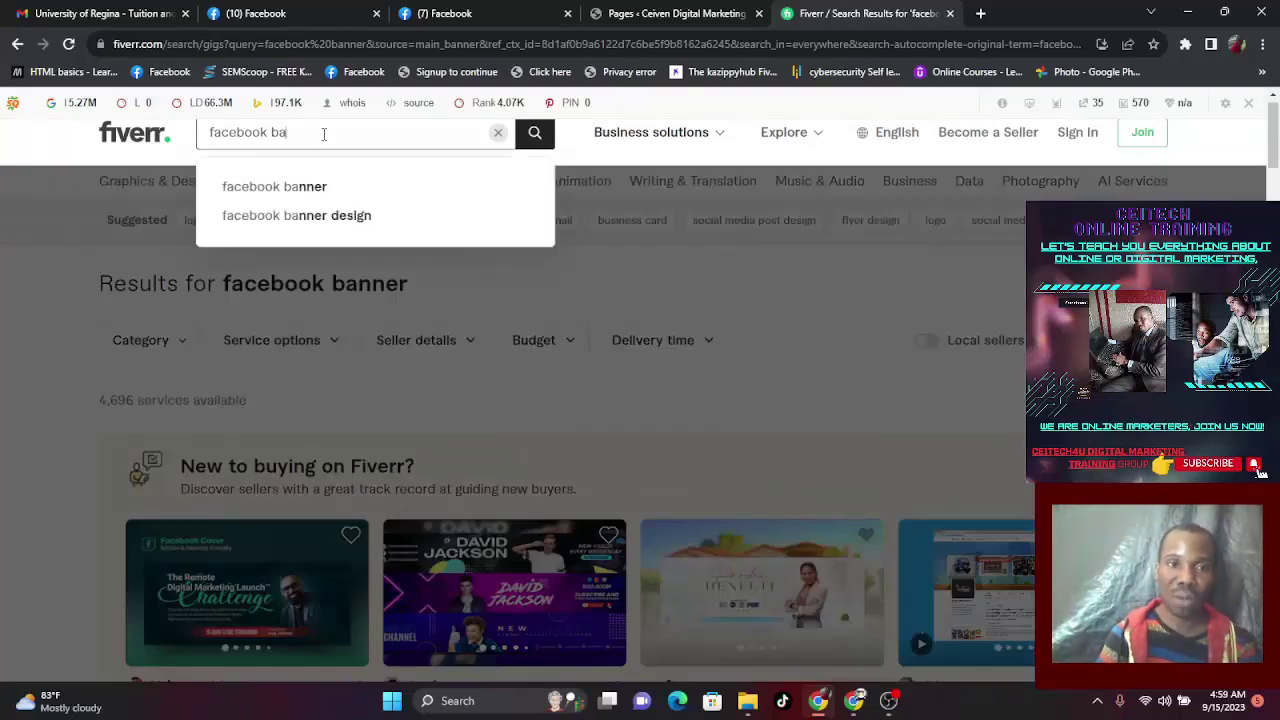
pyautogui.write('p')
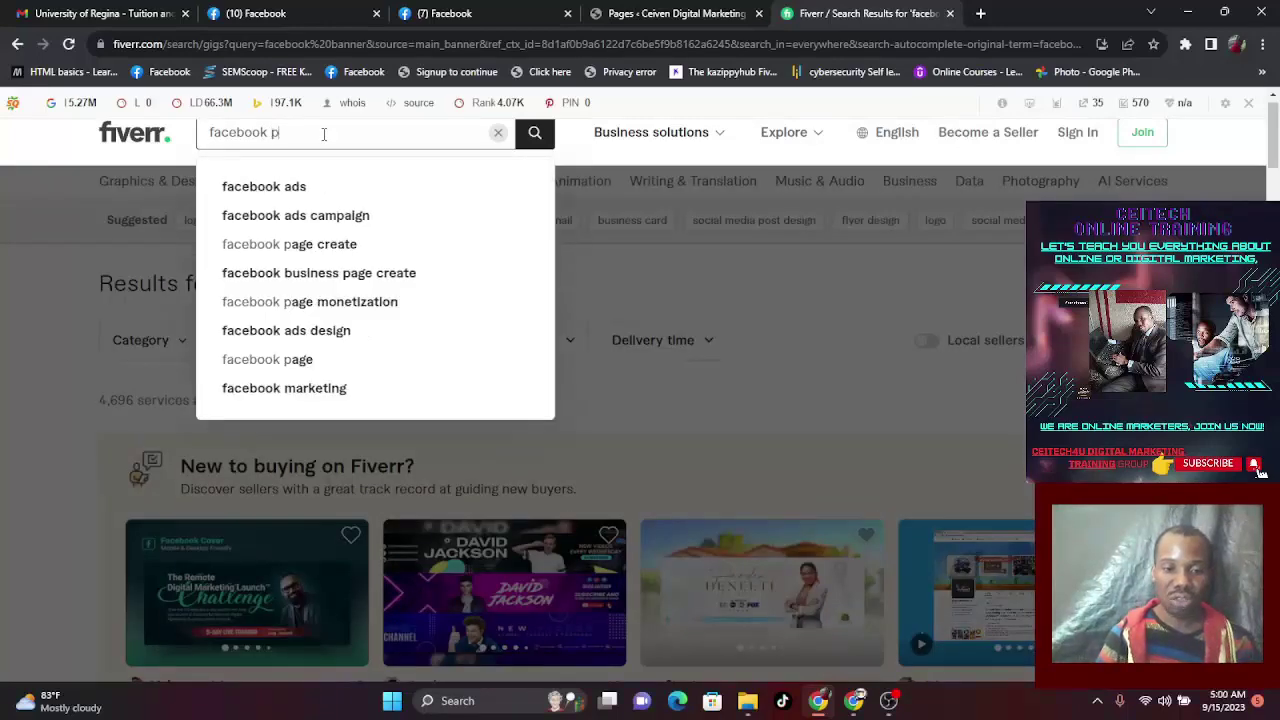
pyautogui.write('age')
pyautogui.press('Return')
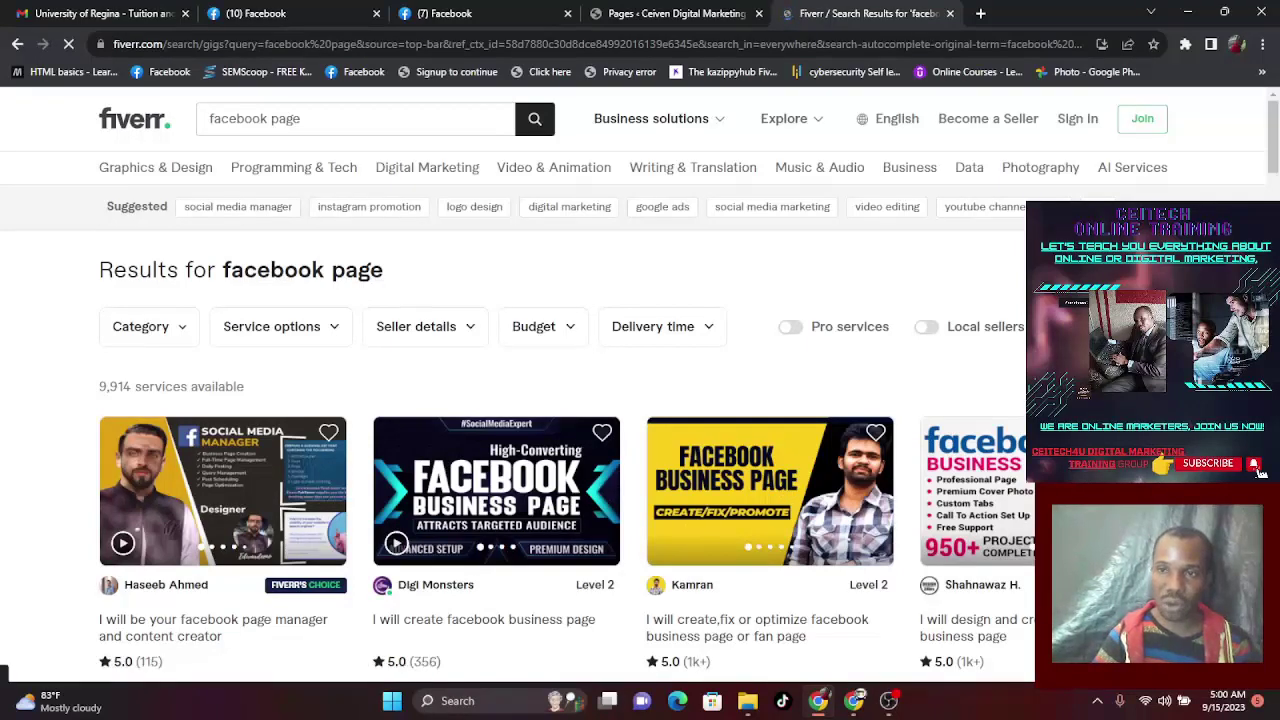
pyautogui.scroll(-3, 1274, 155)
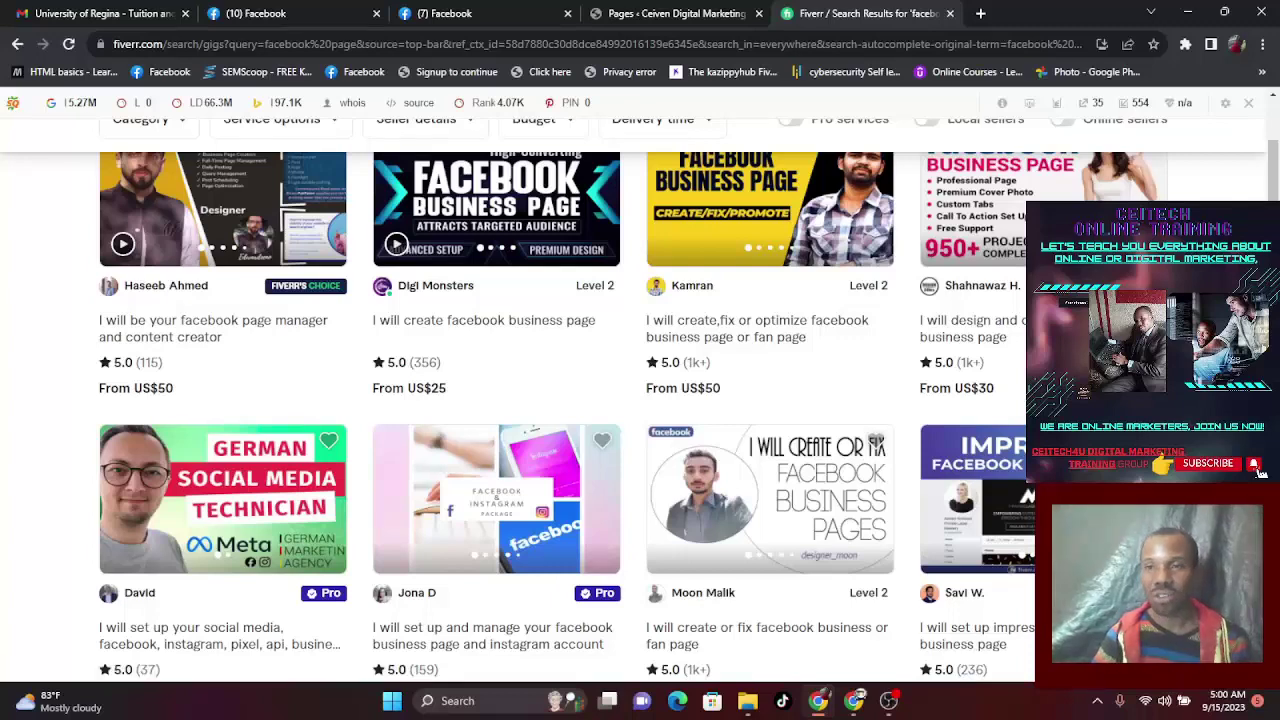
pyautogui.scroll(4, 1274, 117)
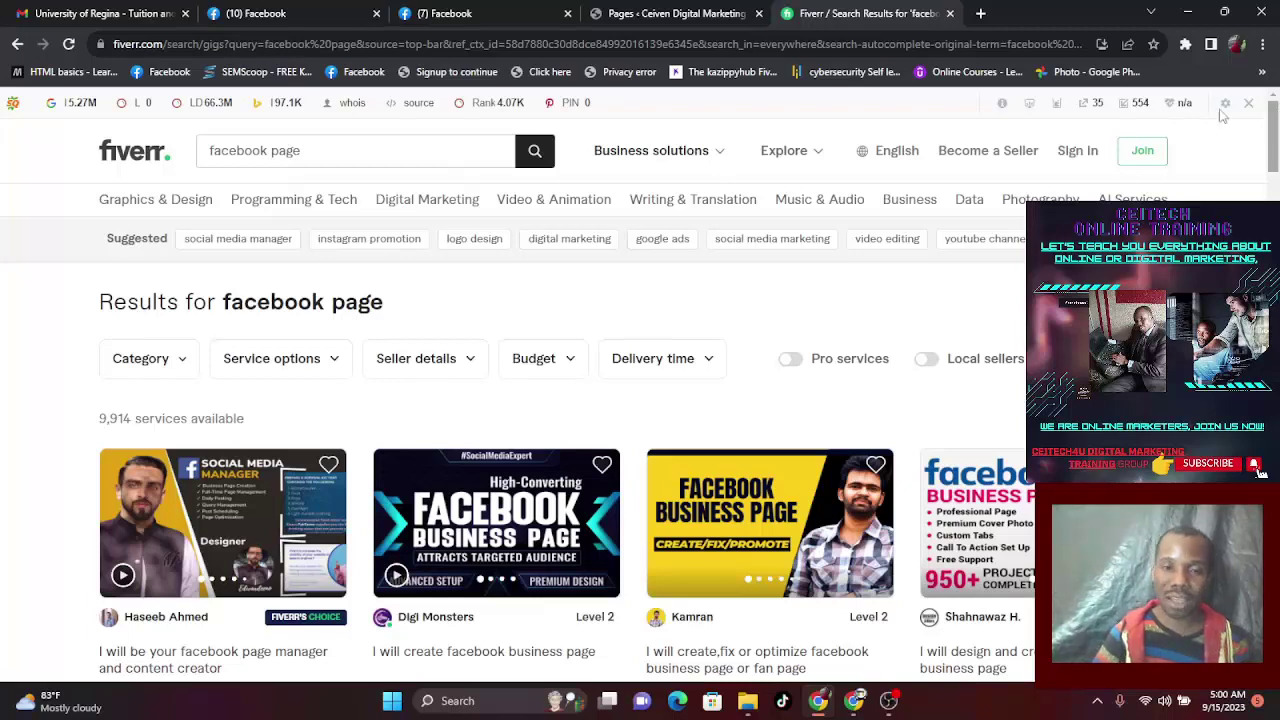
pyautogui.click(679, 12)
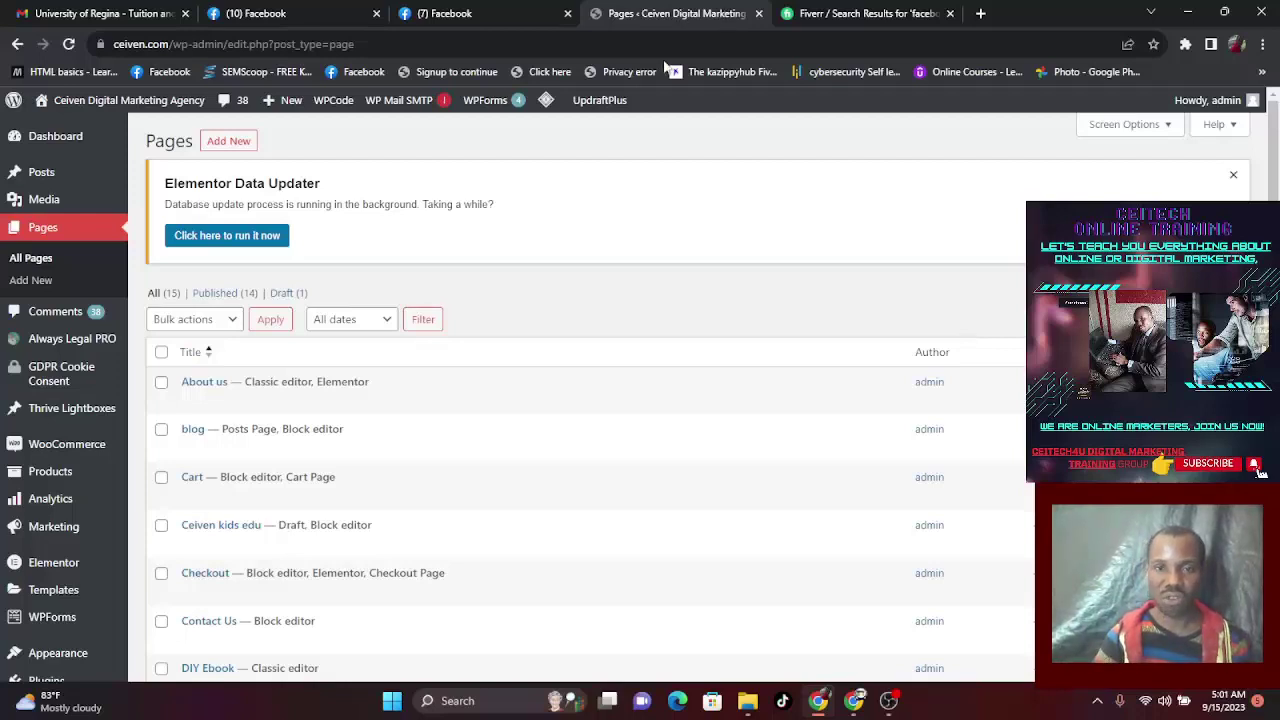
# Switch from the WordPress Pages list to the Canva window
pyautogui.click(853, 702)
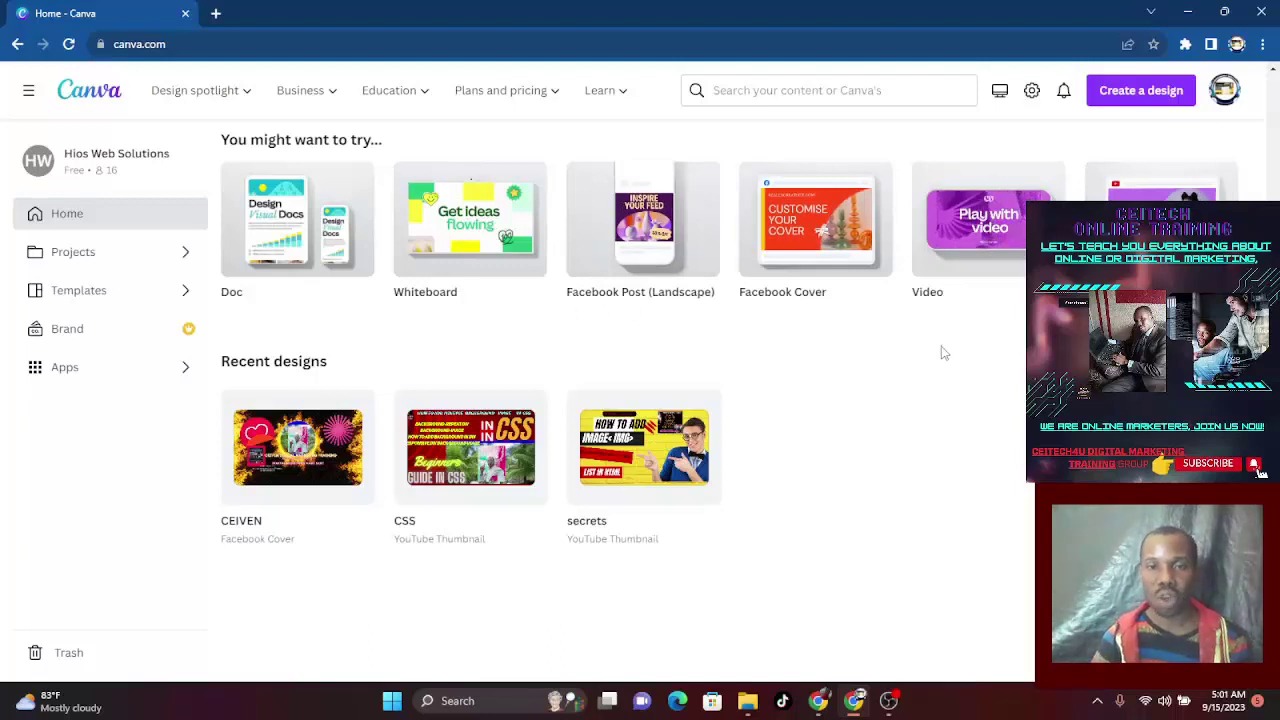
# Create a blank 1640 × 924 px Facebook Cover and apply the fiery Fauget Yellow and Black Gaming template
pyautogui.click(783, 263)
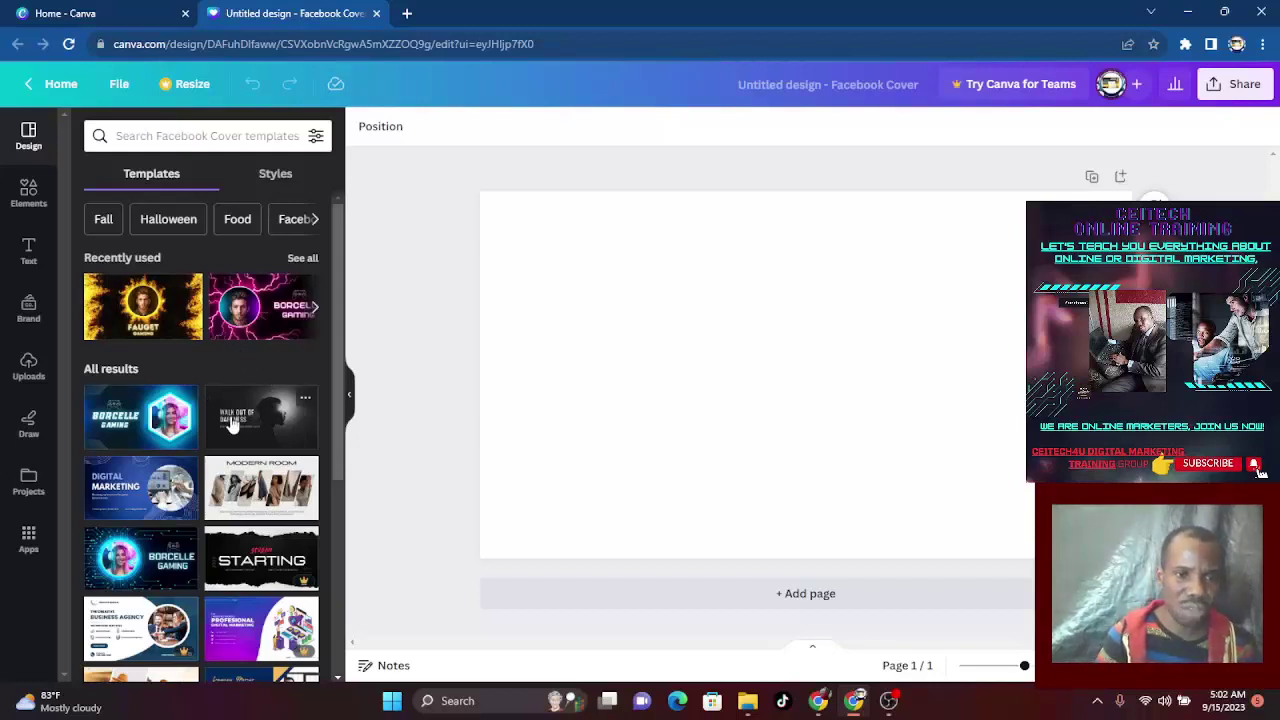
pyautogui.scroll(-1, 330, 392)
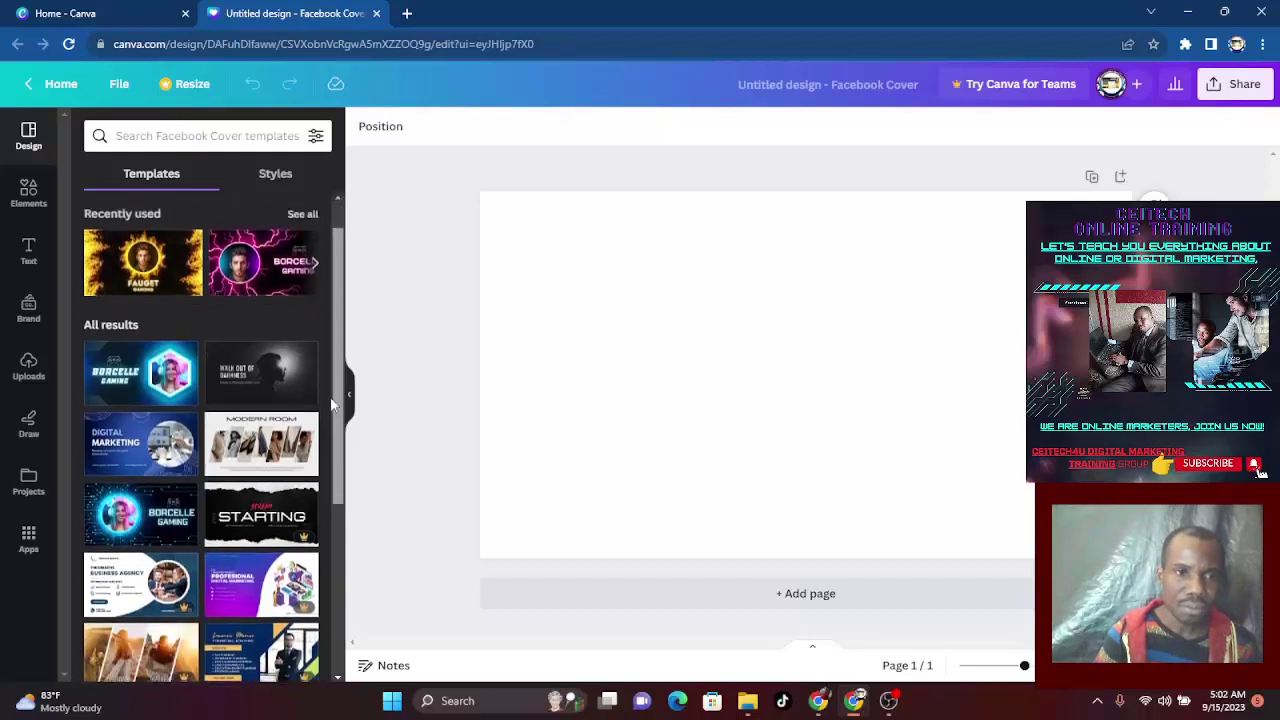
pyautogui.scroll(1, 300, 380)
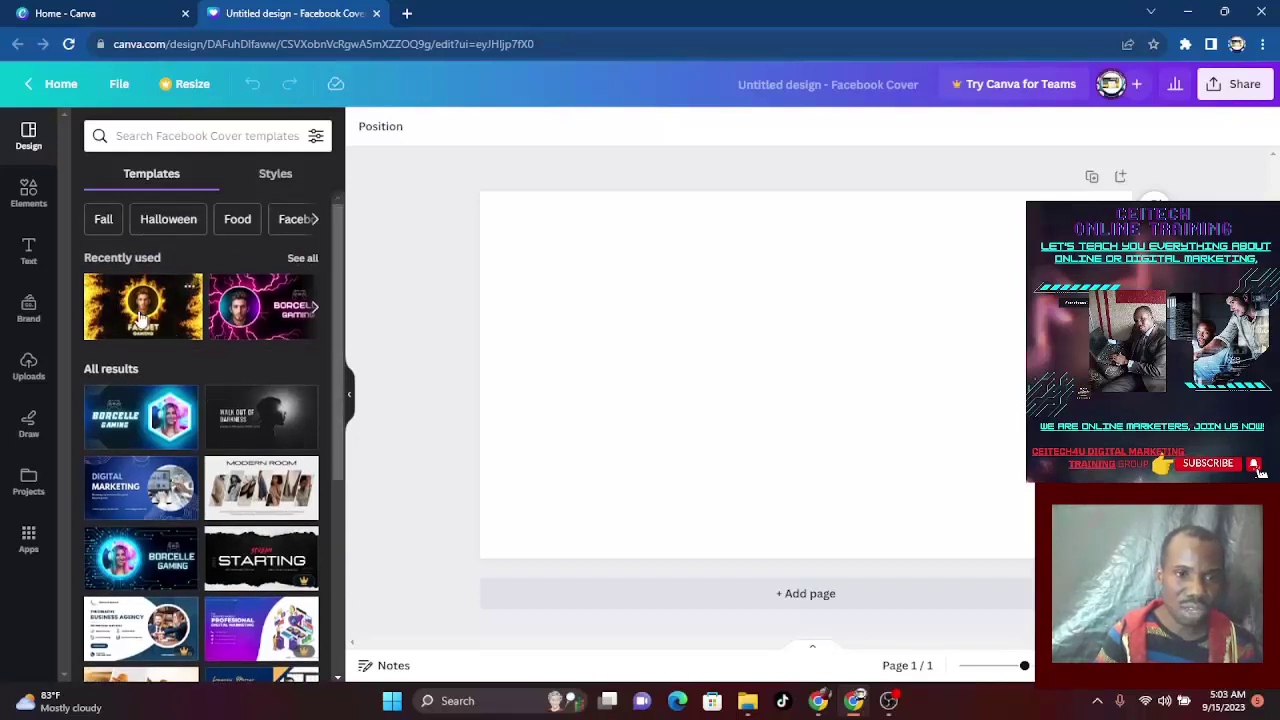
pyautogui.click(141, 316)
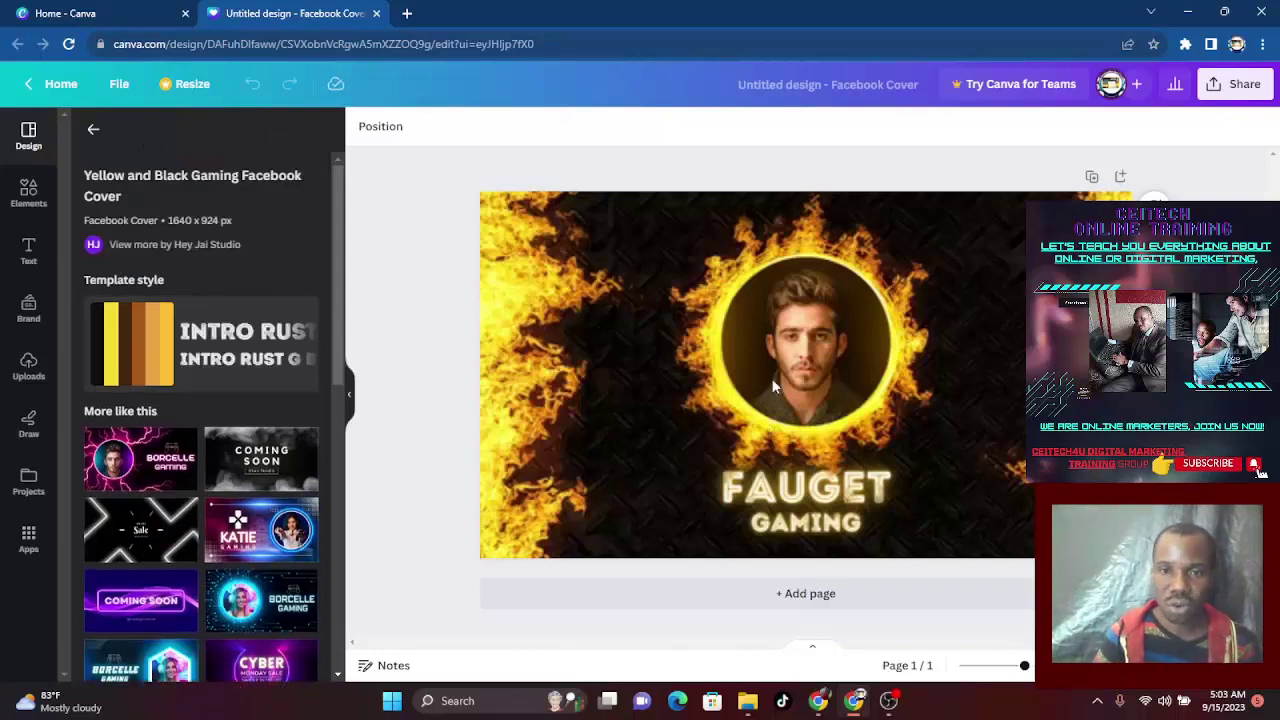
# Select the circular portrait photo, show the Elements library, and bring OBS Studio forward
pyautogui.click(741, 380)
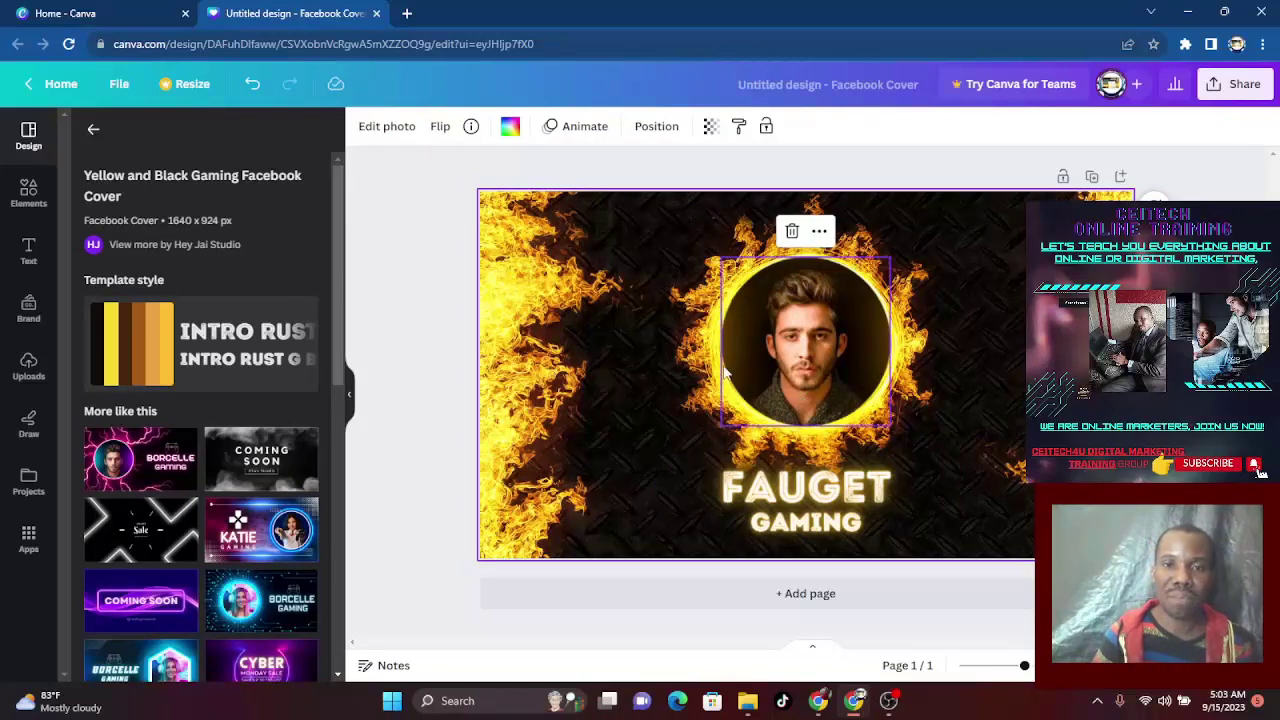
pyautogui.click(827, 373)
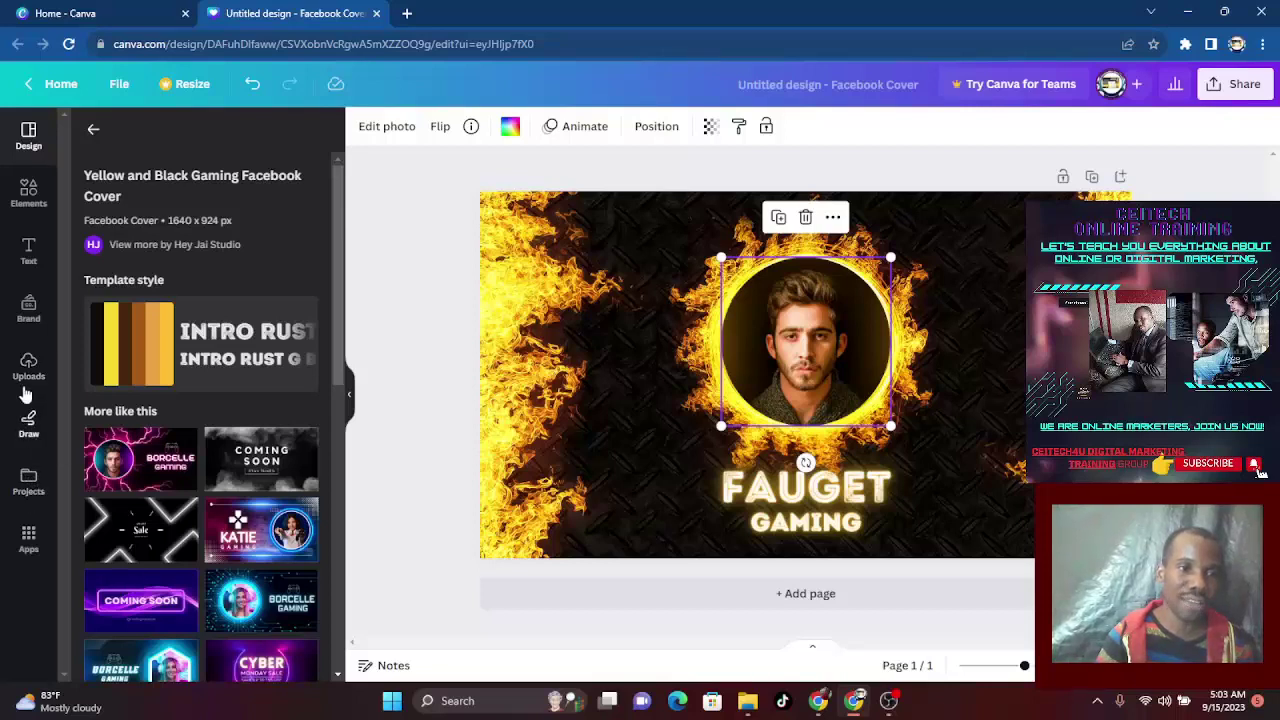
pyautogui.click(30, 192)
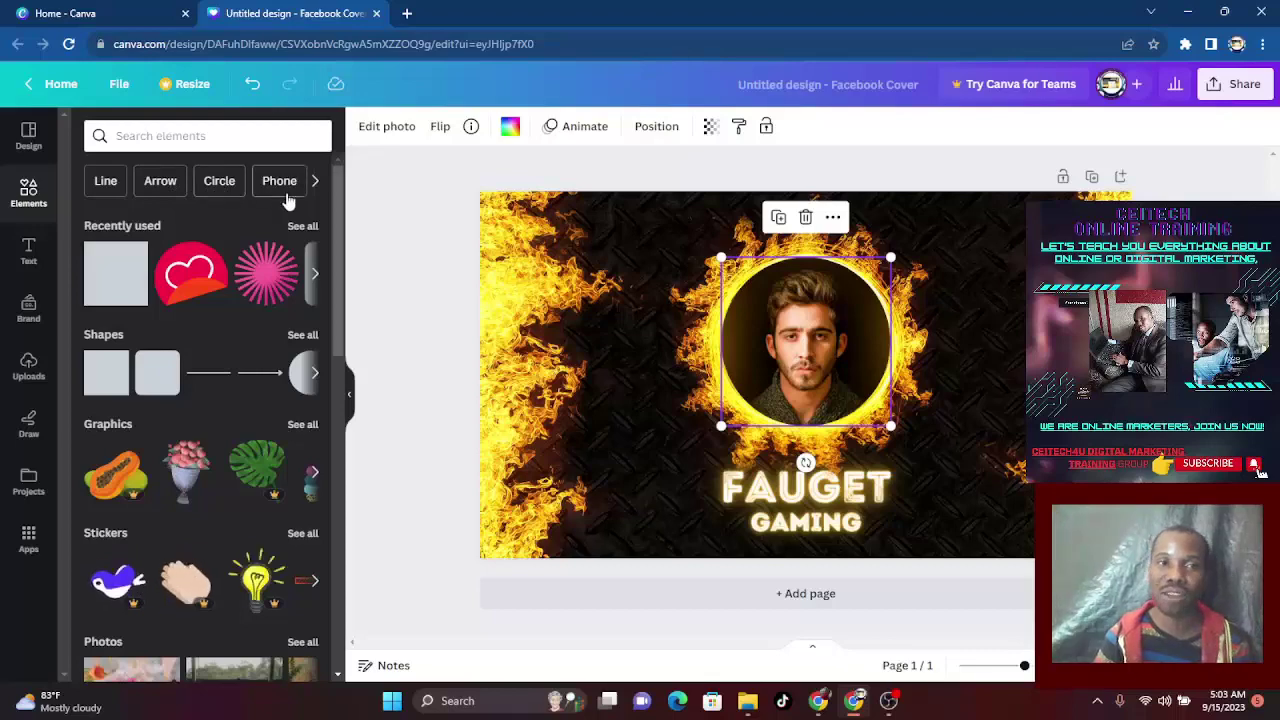
pyautogui.click(897, 707)
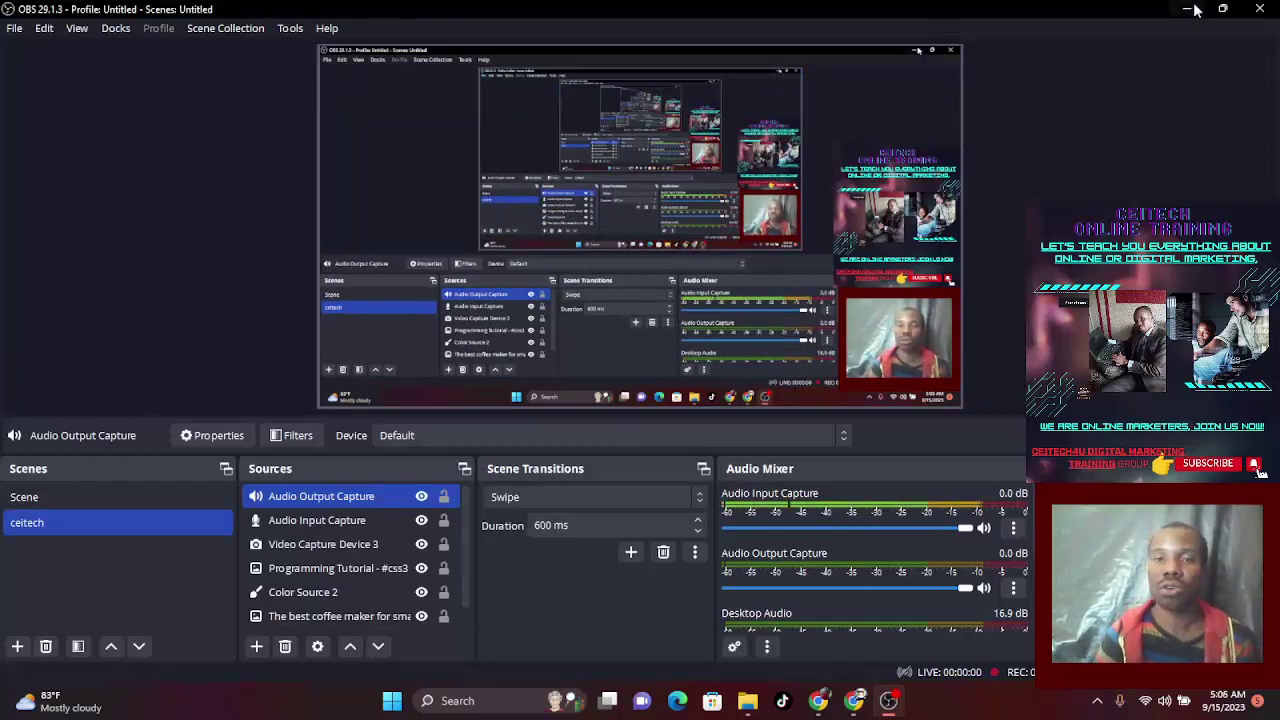
# Minimize OBS Studio to return to the Canva cover design
pyautogui.click(1188, 8)
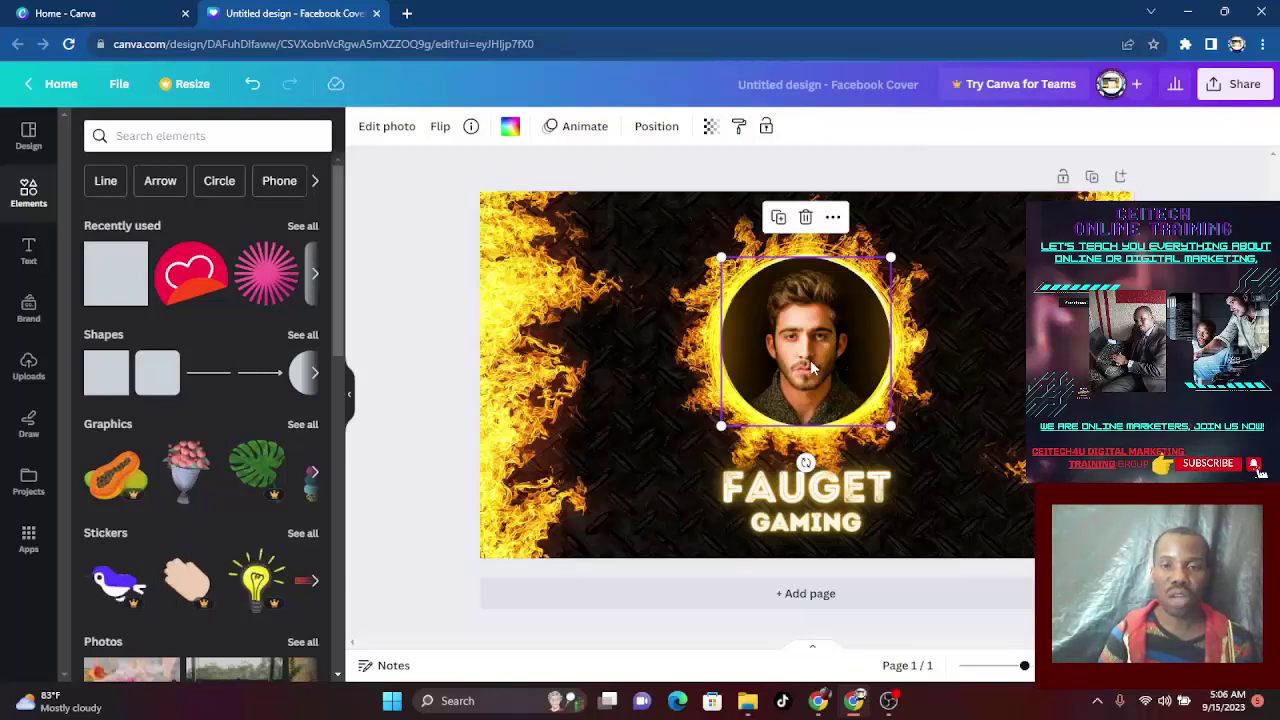
# Show the Uploads panel listing previously uploaded images
pyautogui.click(29, 368)
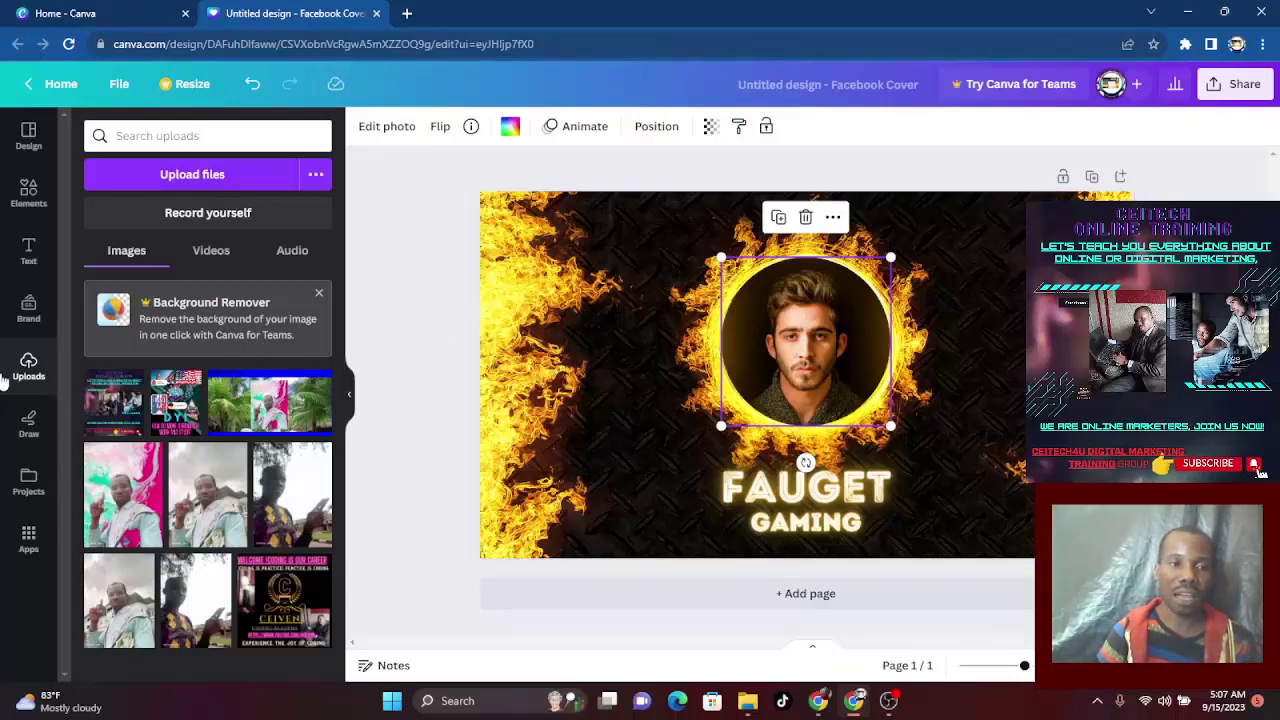
# Upload the chosen image file from the Downloads folder into Canva
pyautogui.click(186, 182)
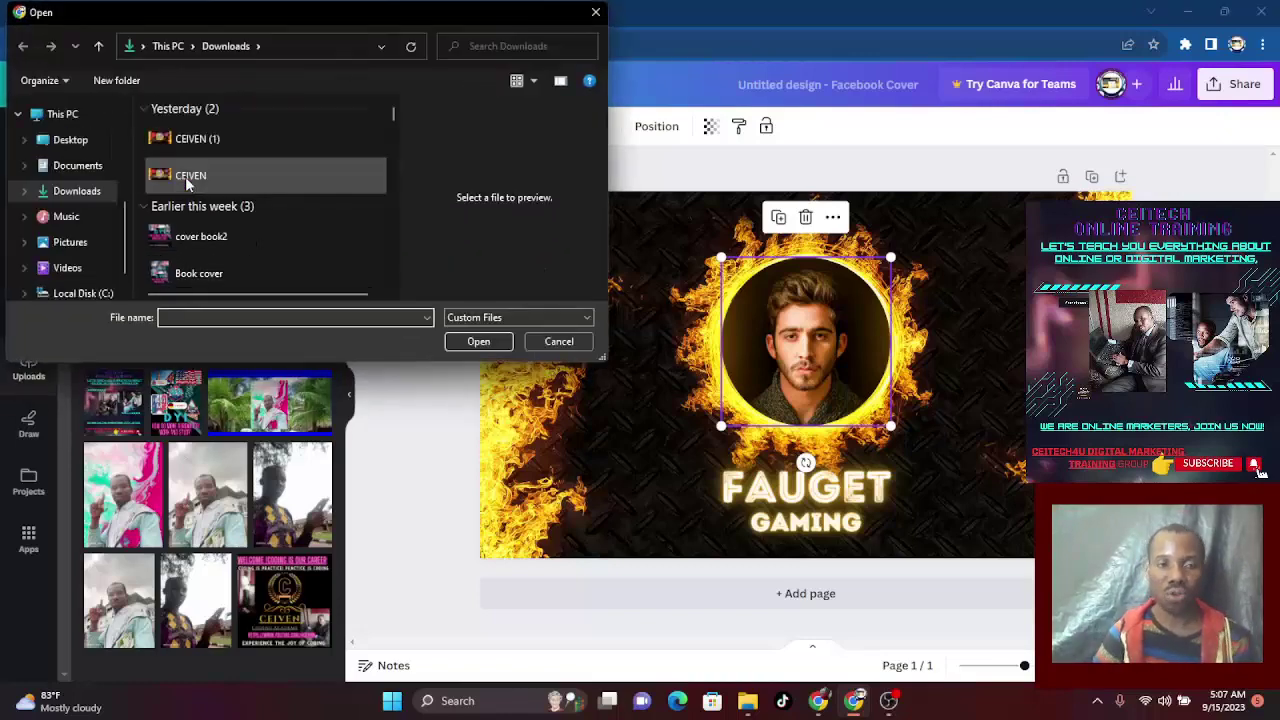
pyautogui.click(75, 193)
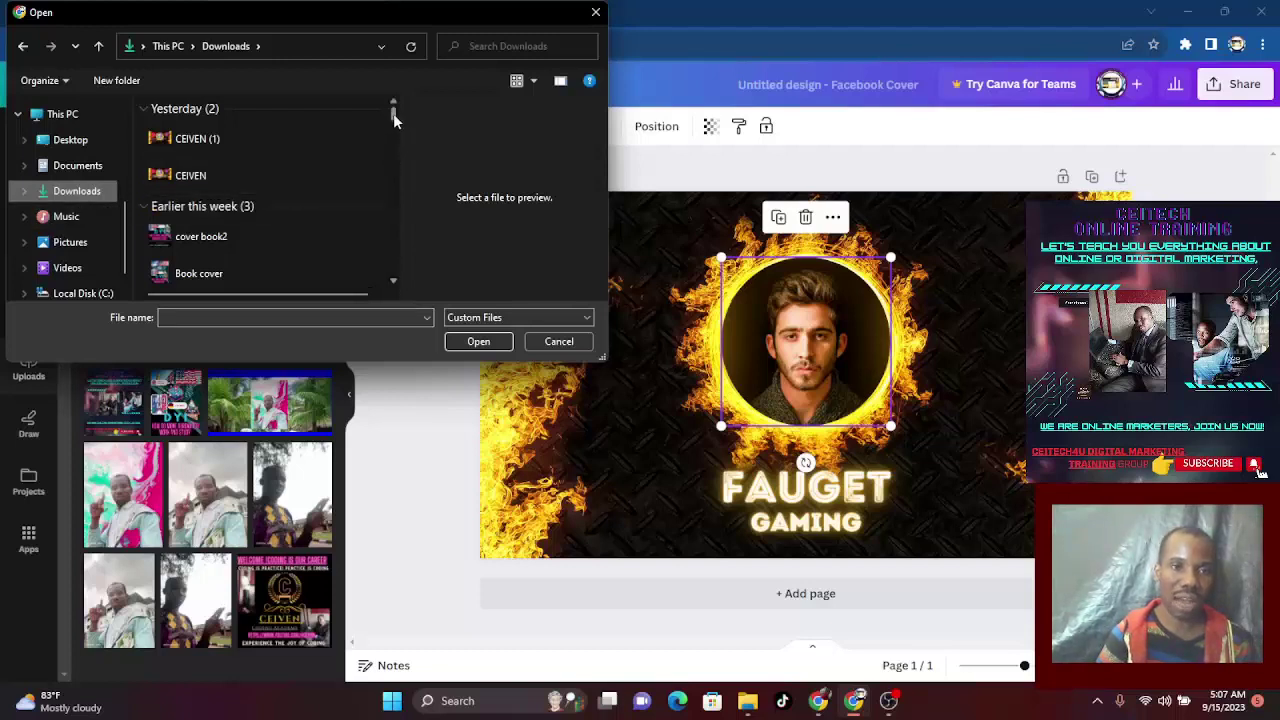
pyautogui.scroll(-4, 393, 115)
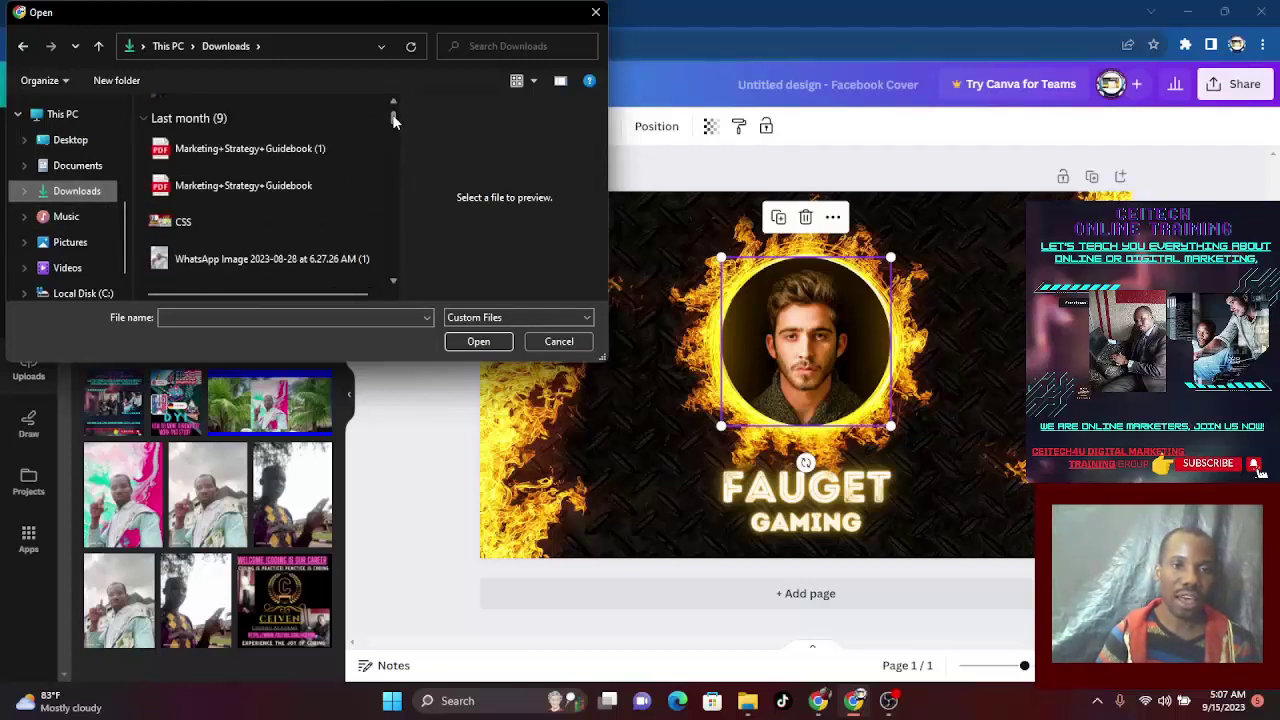
pyautogui.scroll(4, 394, 118)
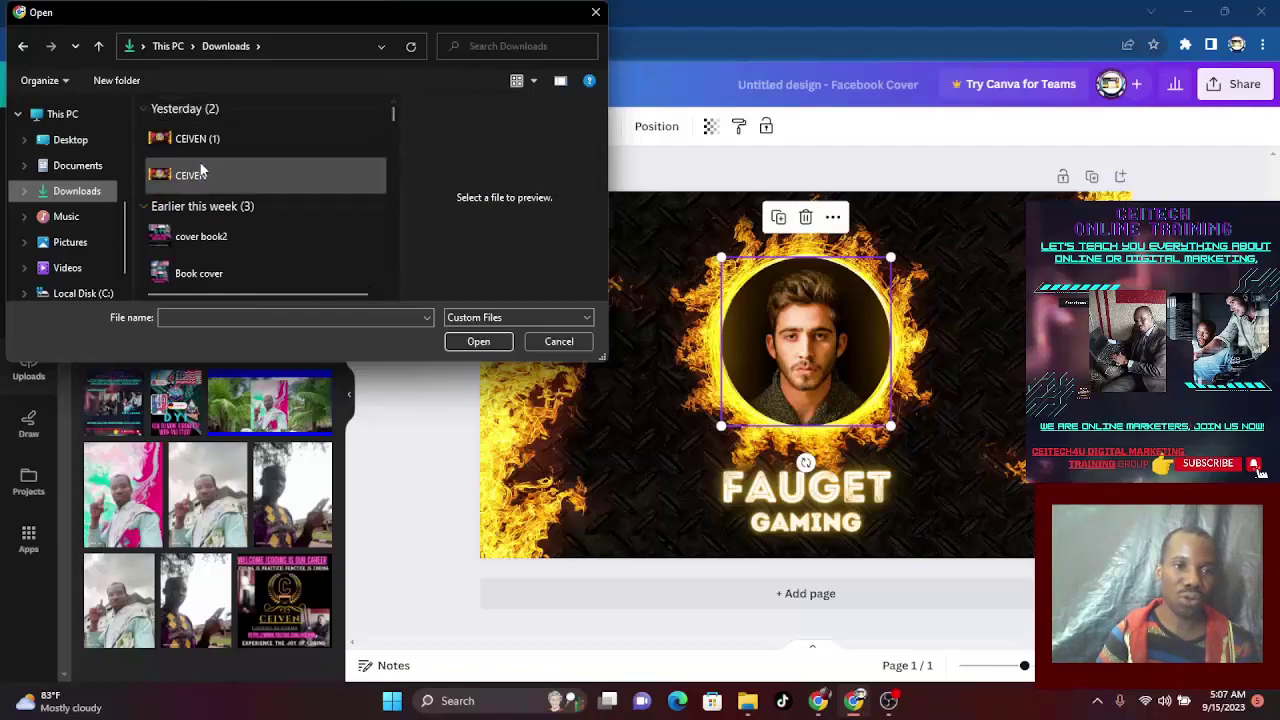
pyautogui.click(269, 273)
pyautogui.click(478, 341)
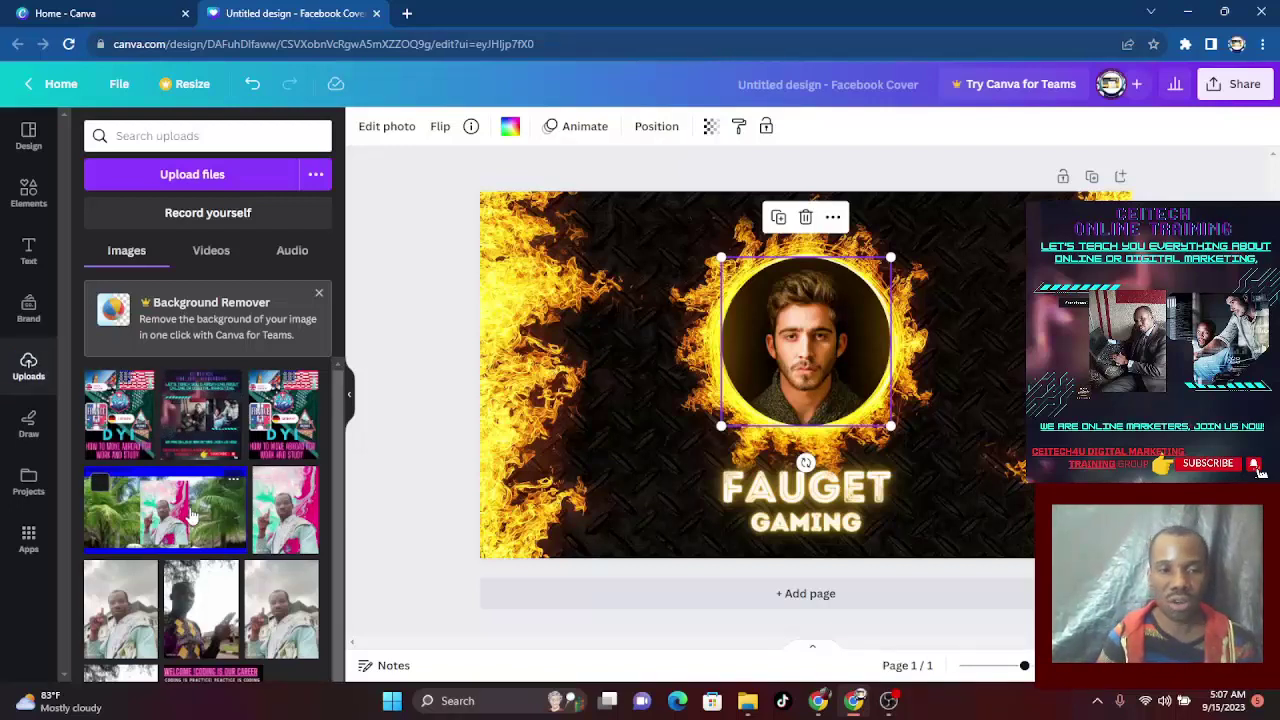
# Add the palm-tree upload, shrink it, and drop it into the flaming circle frame
pyautogui.click(192, 515)
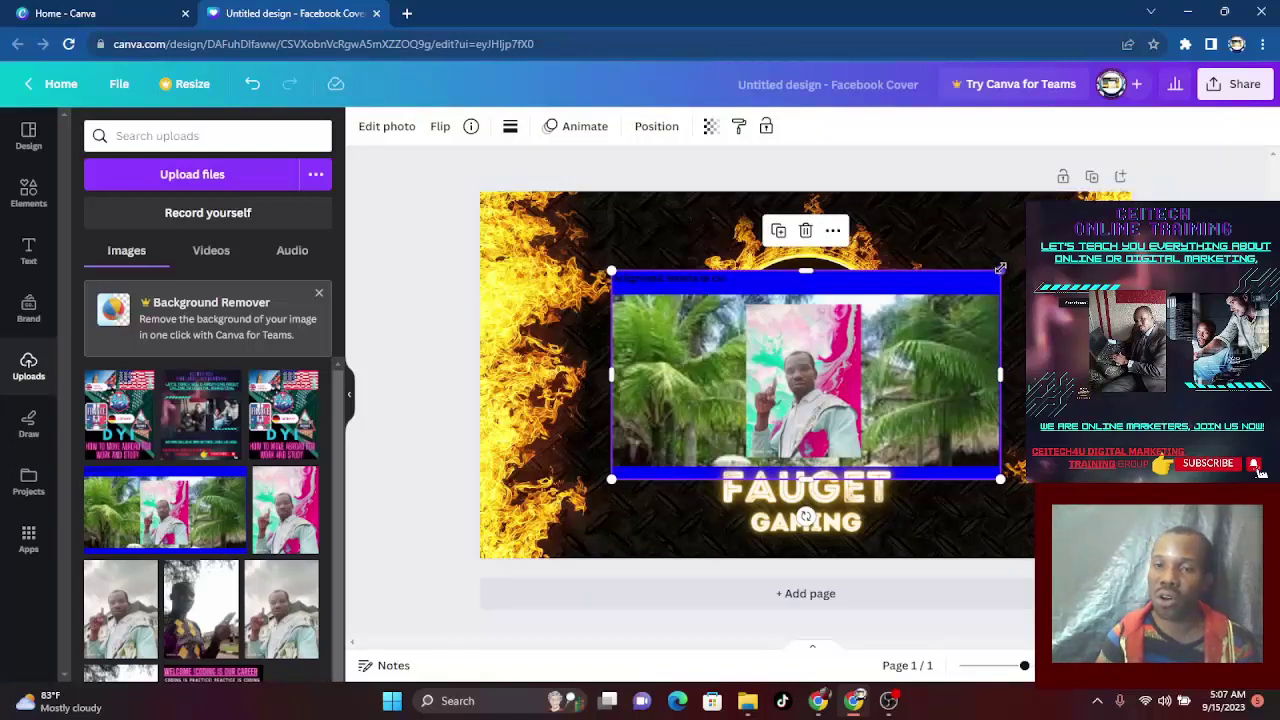
pyautogui.moveTo(999, 269); pyautogui.dragTo(924, 311)
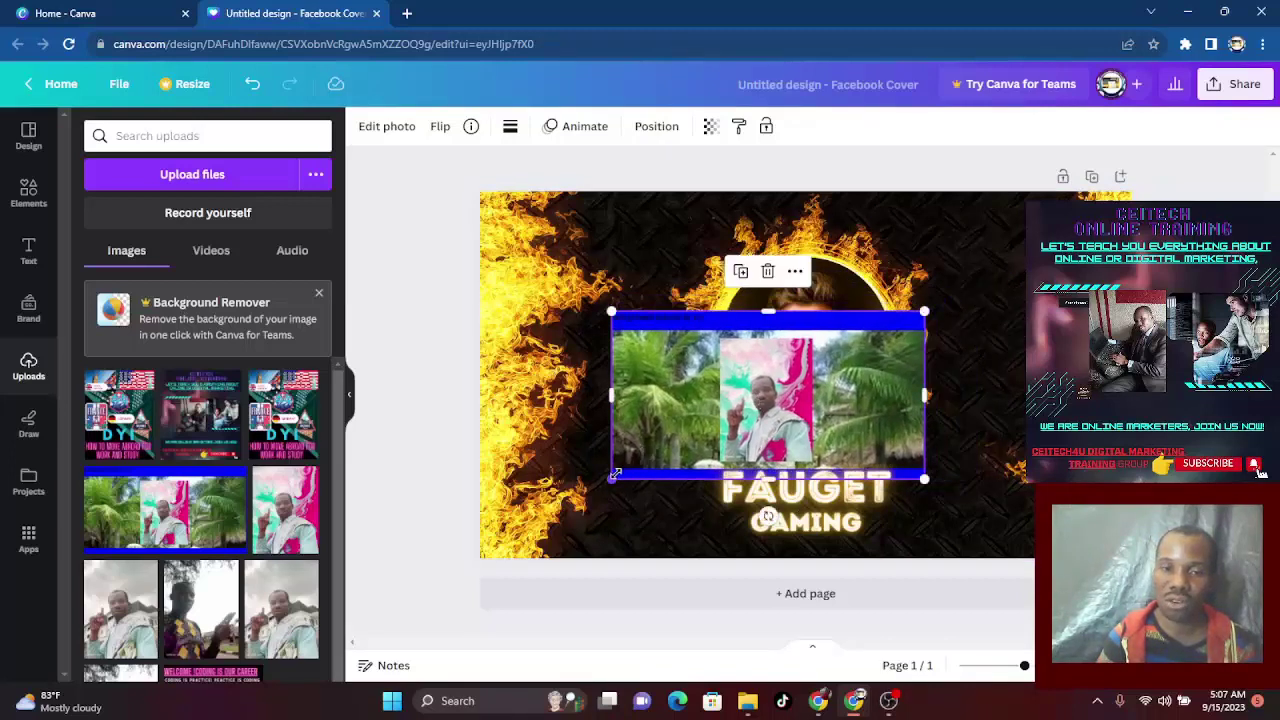
pyautogui.moveTo(612, 479); pyautogui.dragTo(690, 436)
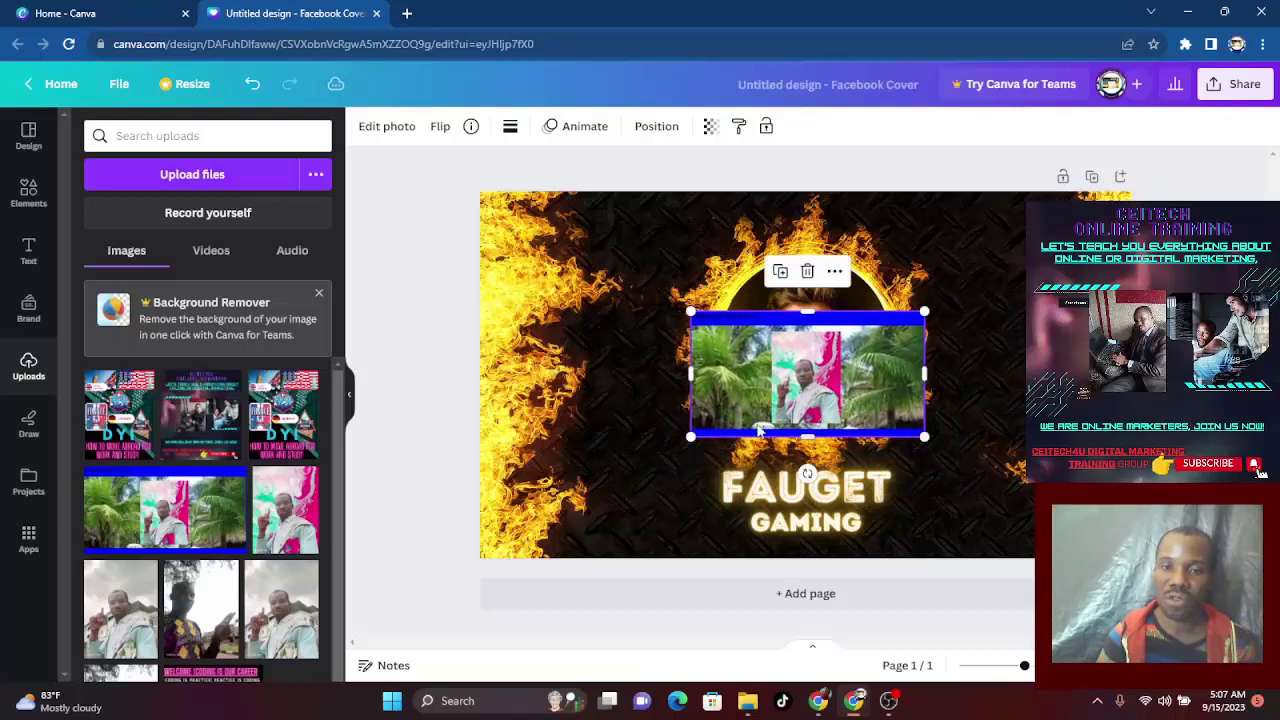
pyautogui.click(433, 398)
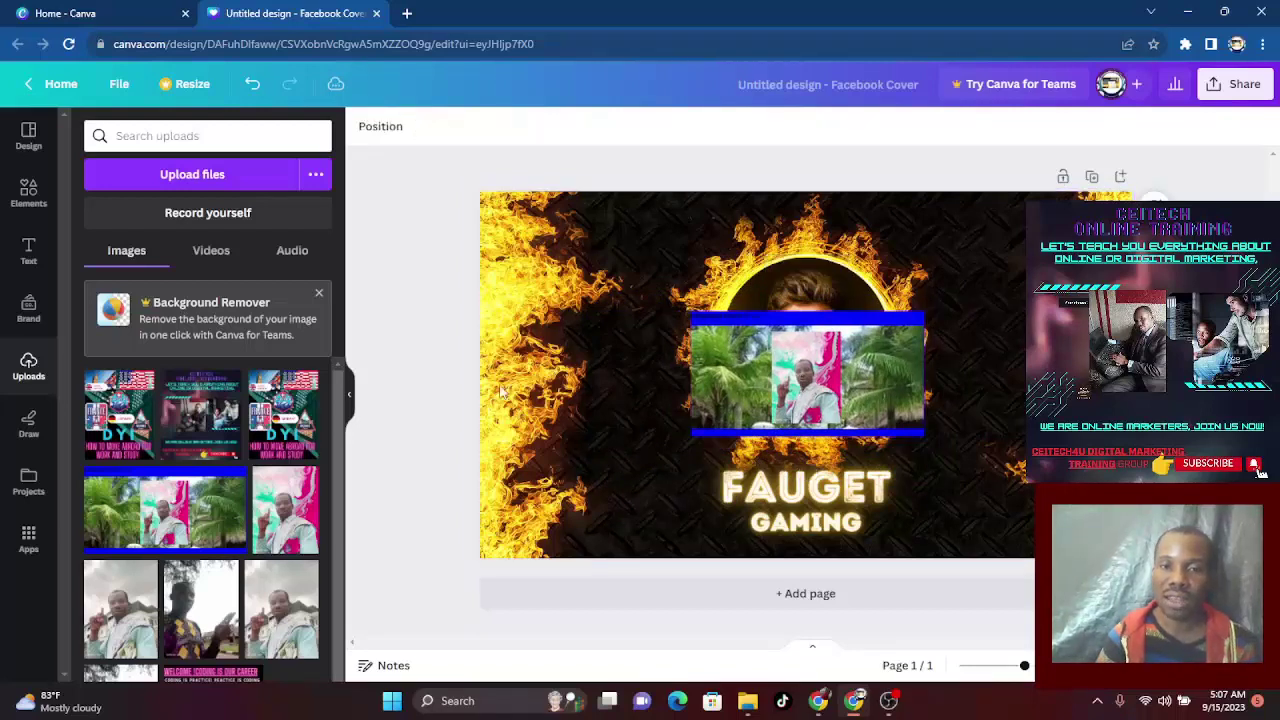
pyautogui.click(822, 393)
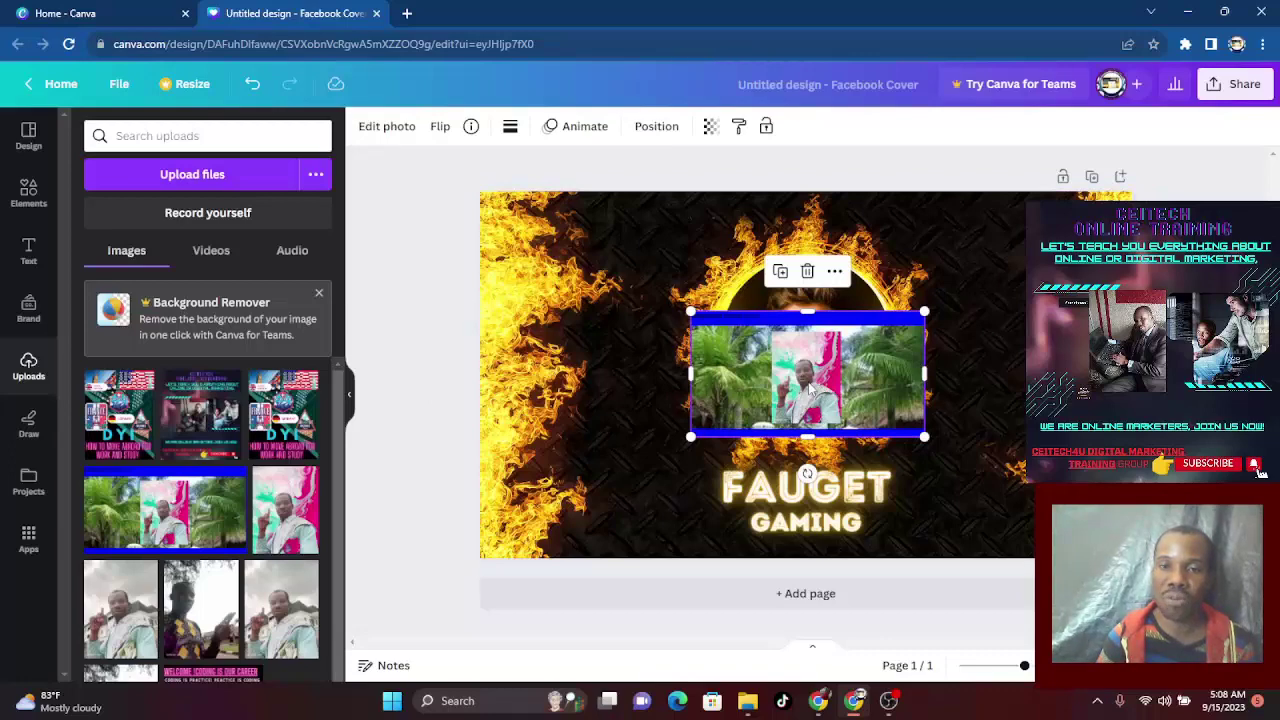
pyautogui.moveTo(809, 390); pyautogui.dragTo(812, 347)
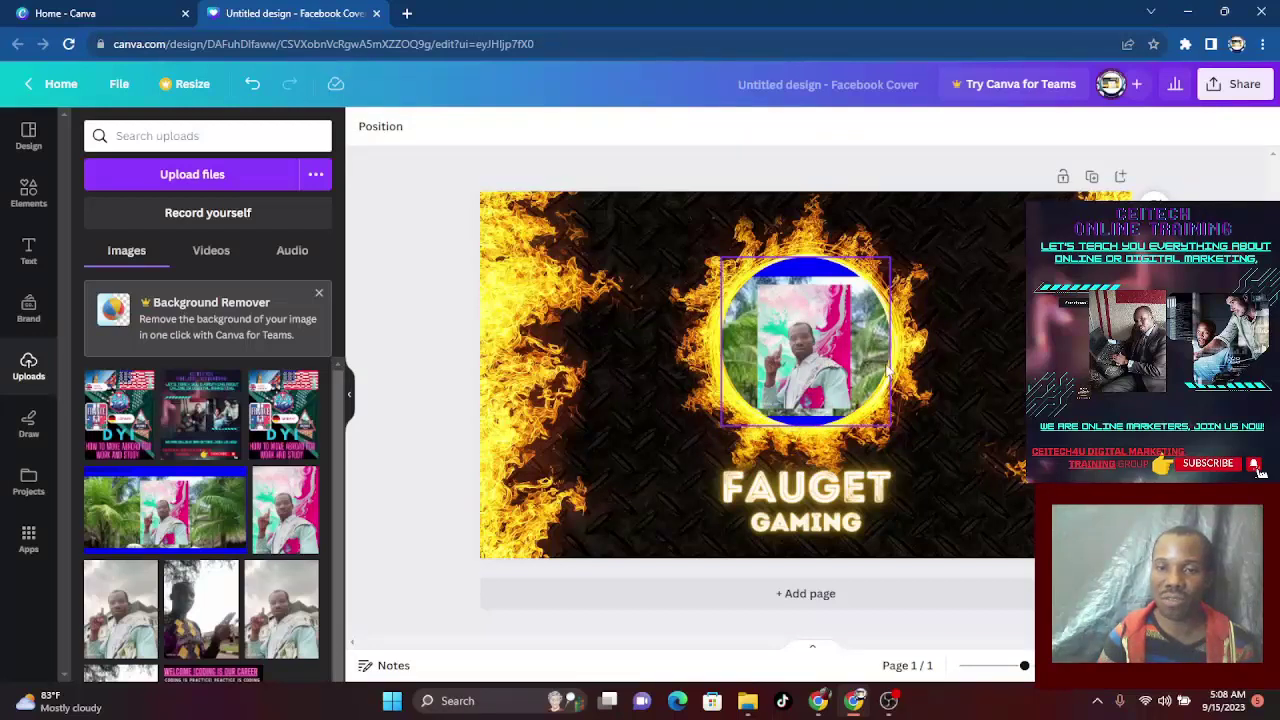
pyautogui.click(800, 362)
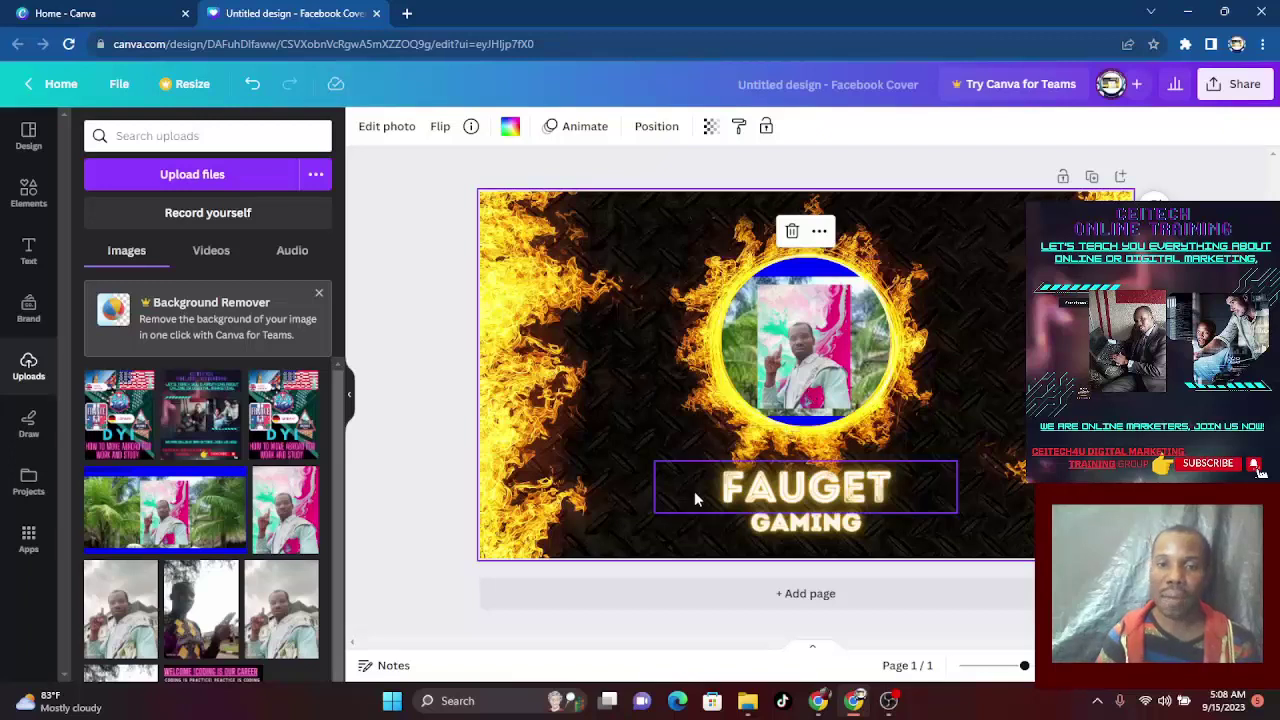
# Replace the FAUGET title text with CEIVEN DIGITAL MARKETING
pyautogui.doubleClick(845, 493)
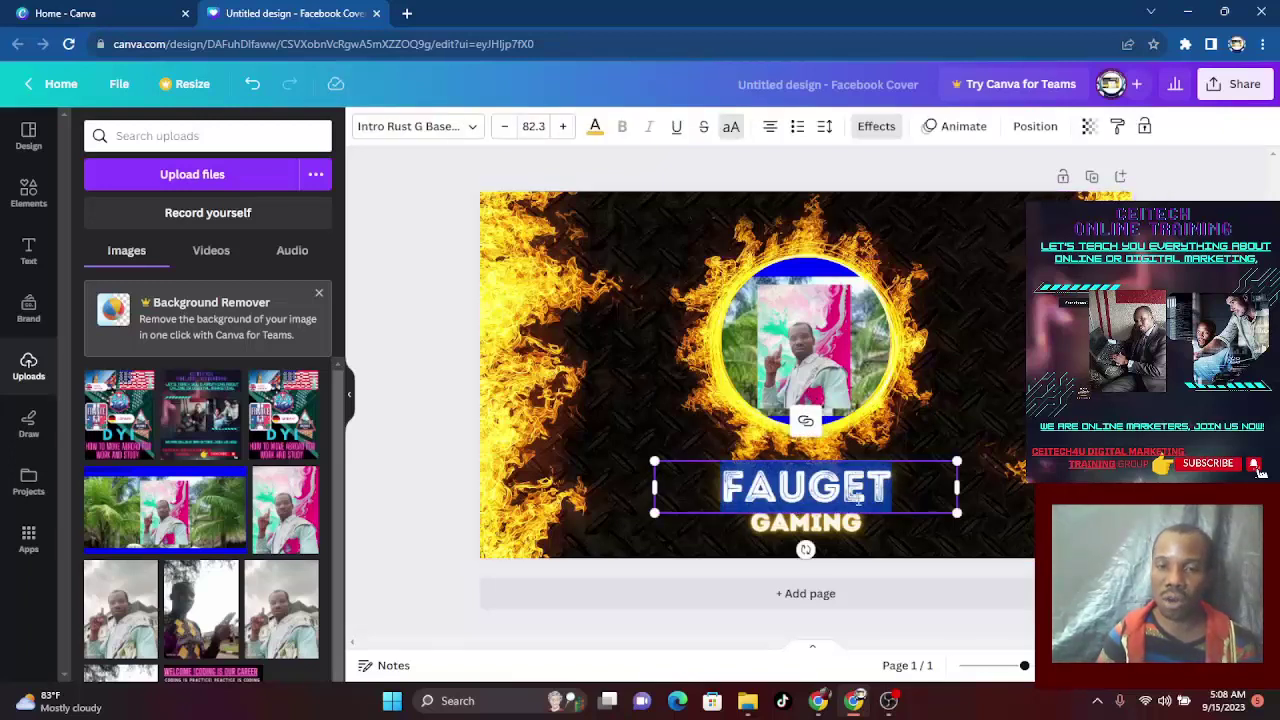
pyautogui.press('BackSpace')
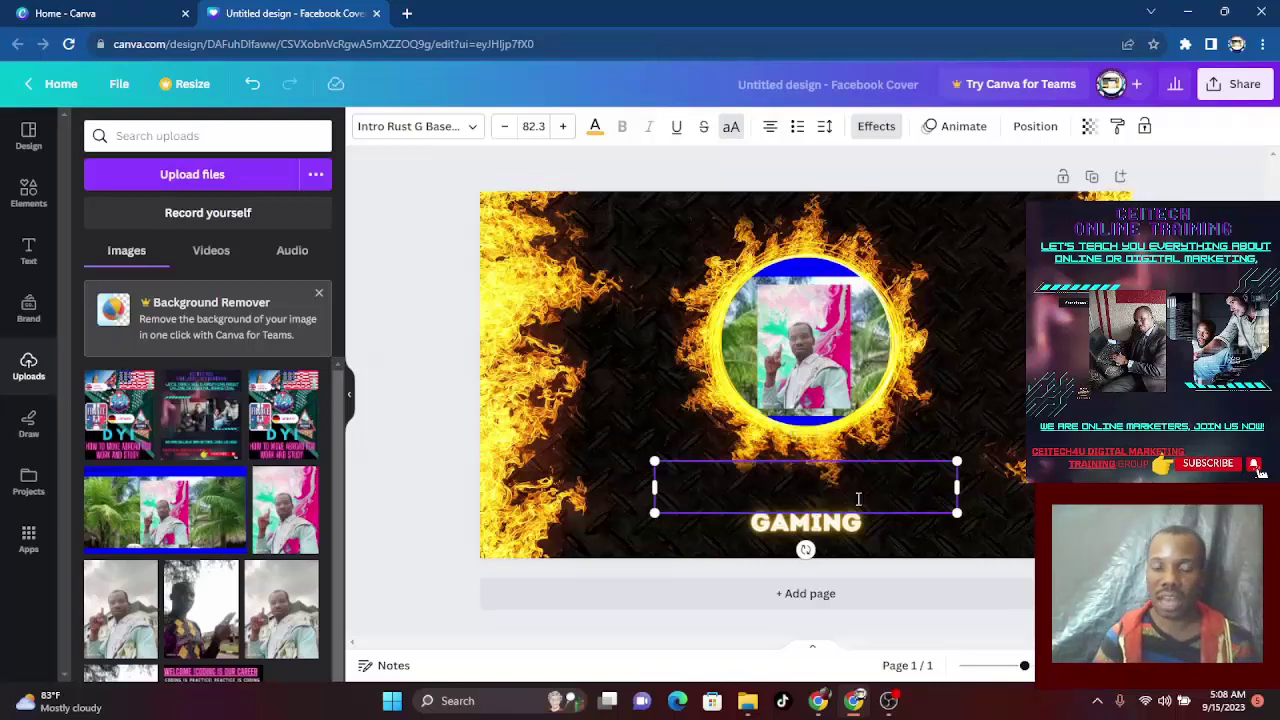
pyautogui.write('C')
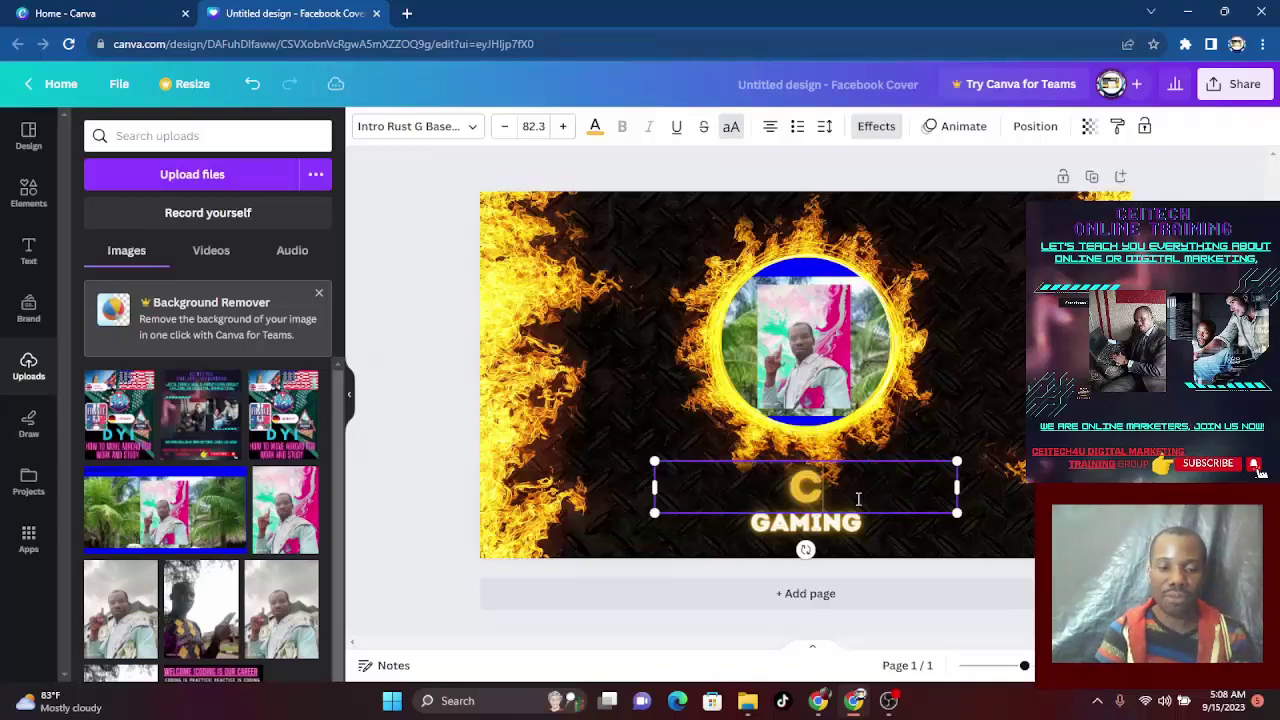
pyautogui.write('EIGI')
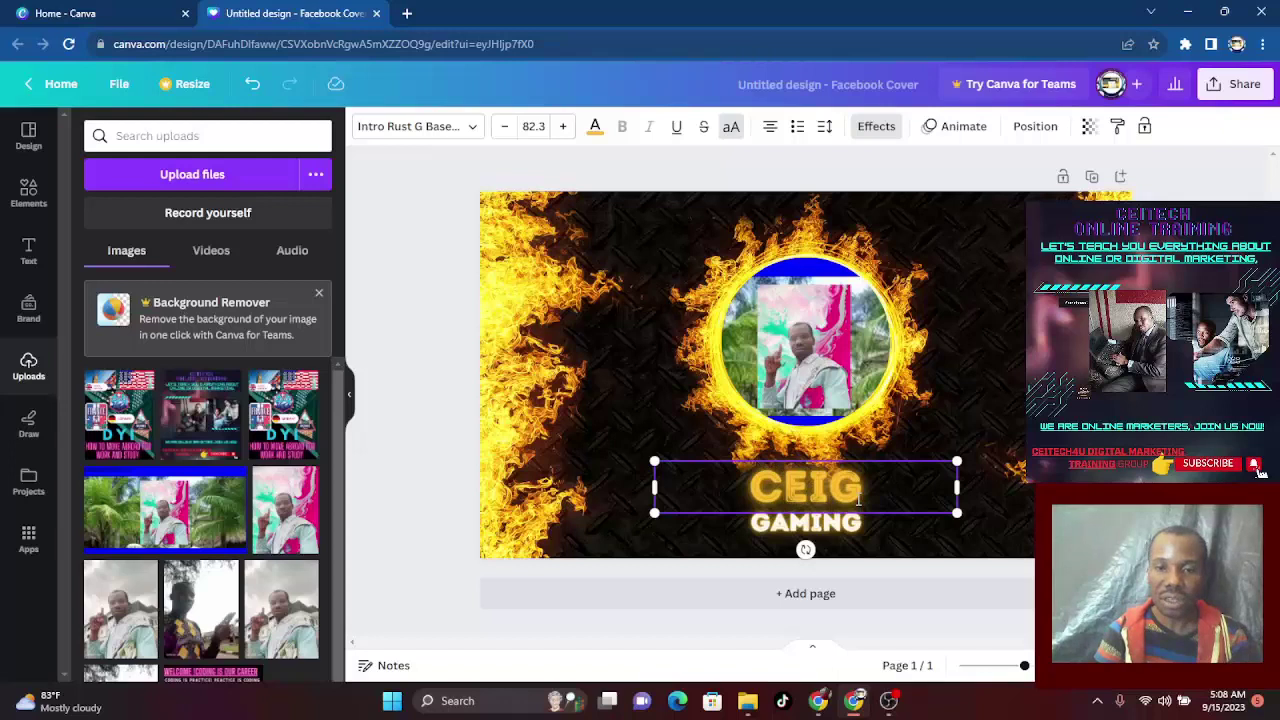
pyautogui.press('BackSpace')
pyautogui.press('BackSpace')
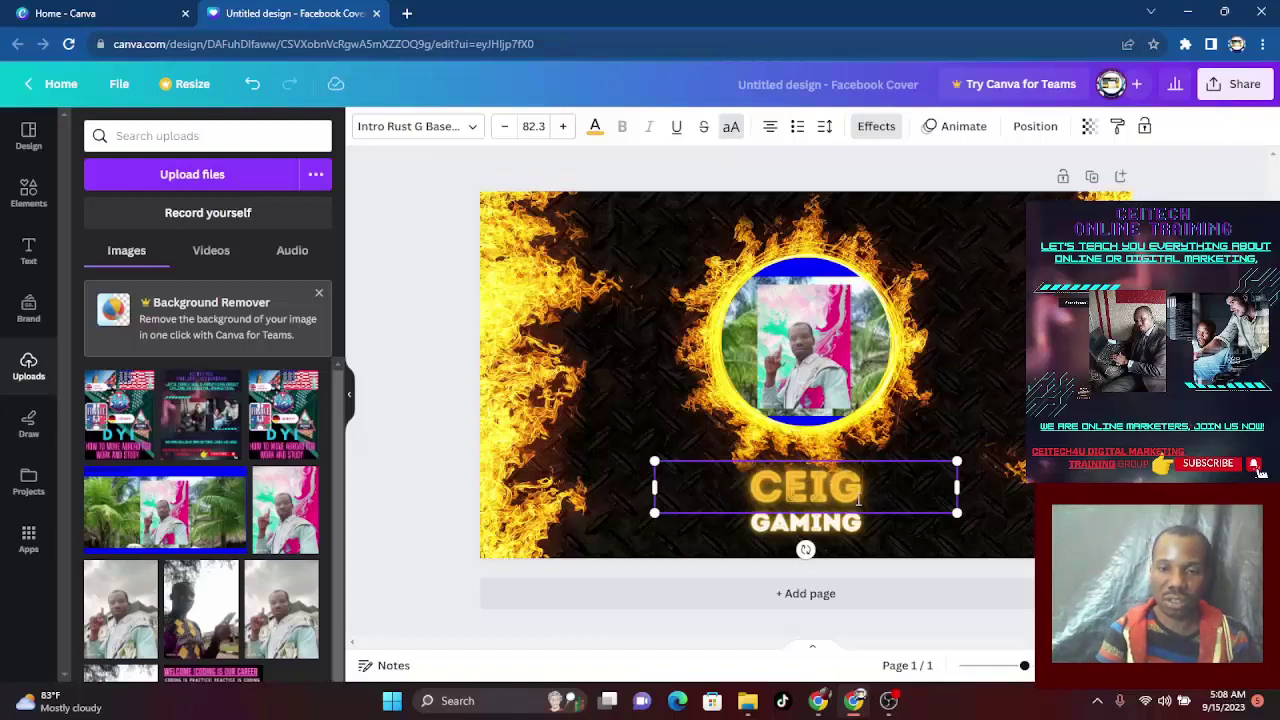
pyautogui.write('VEN')
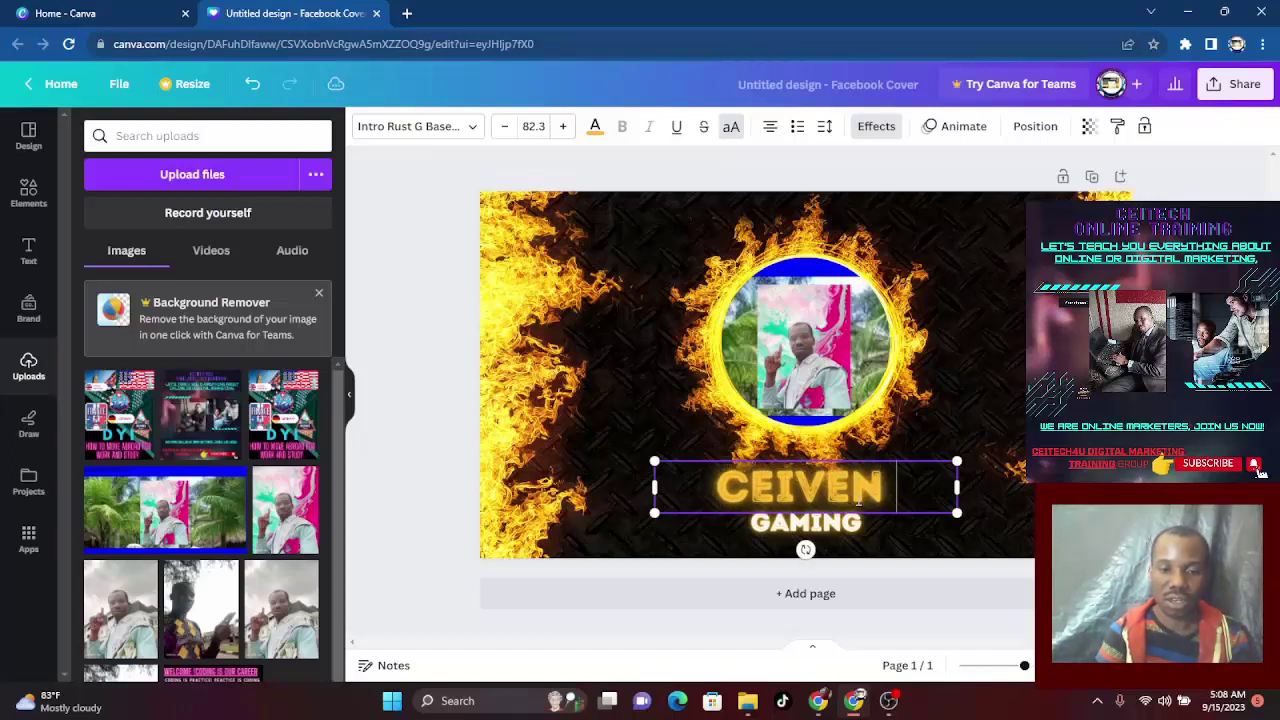
pyautogui.write(' D')
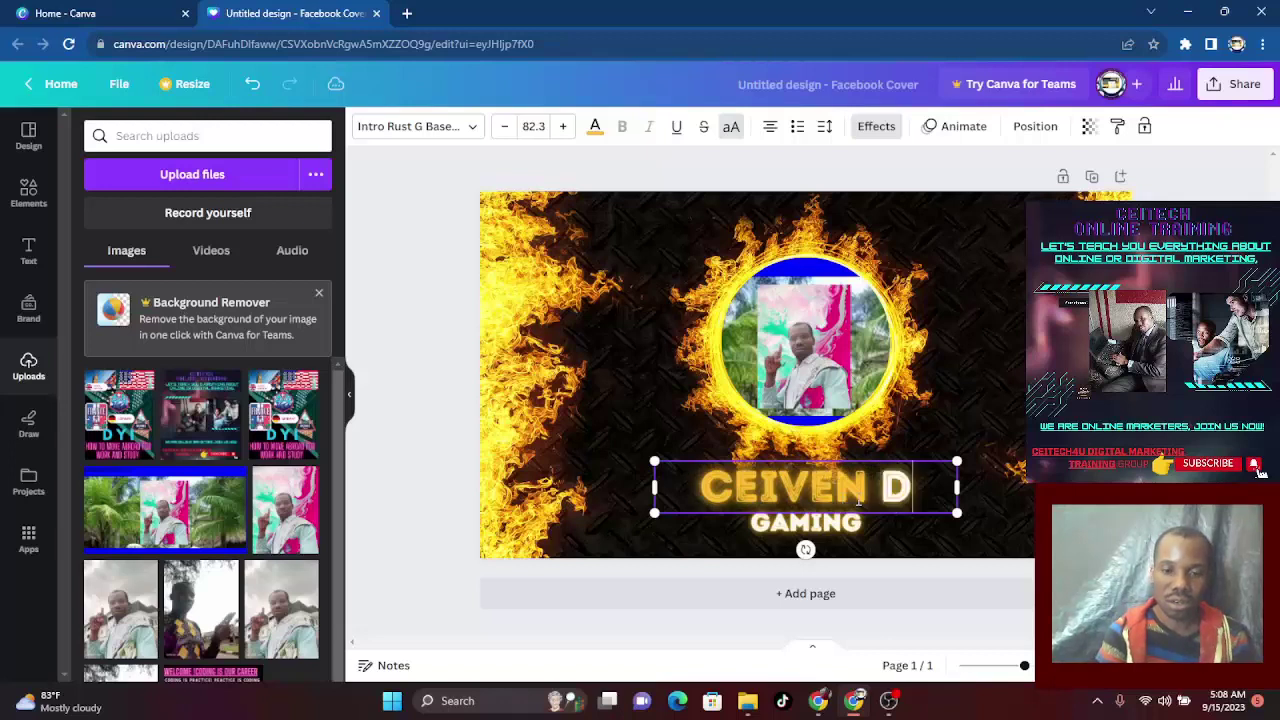
pyautogui.write('IGITAL MAR')
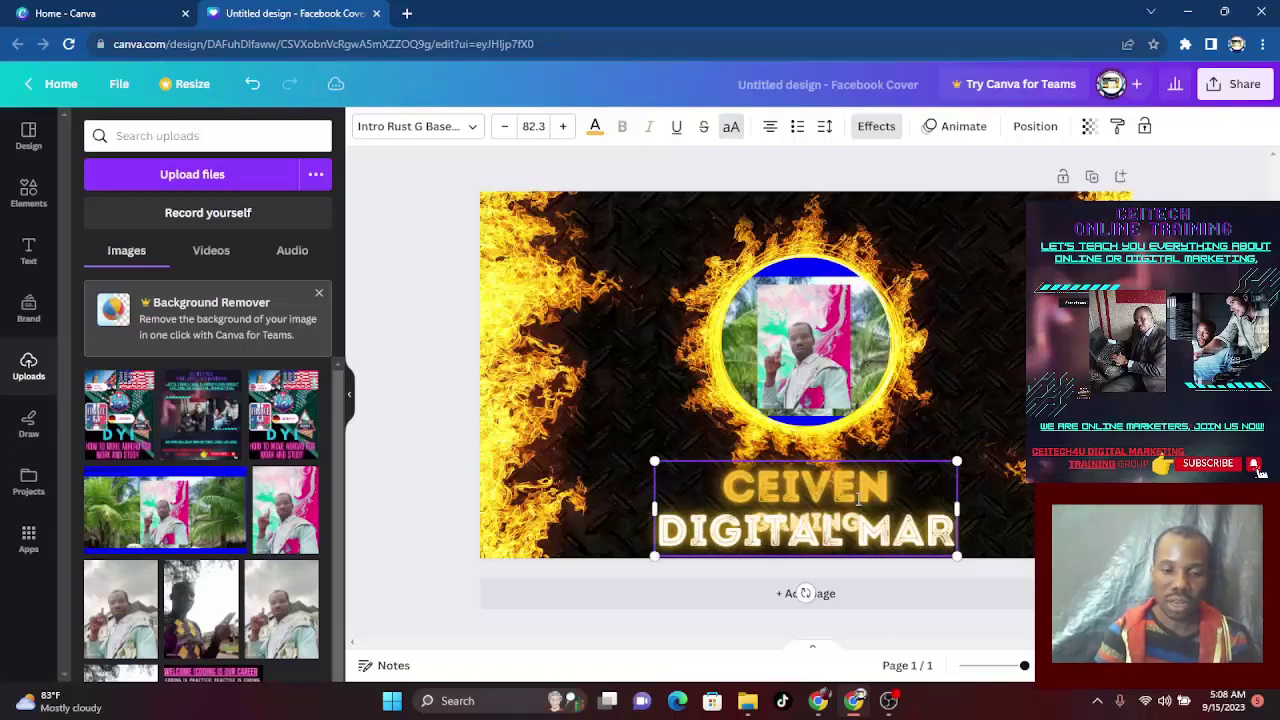
pyautogui.write('KETING')
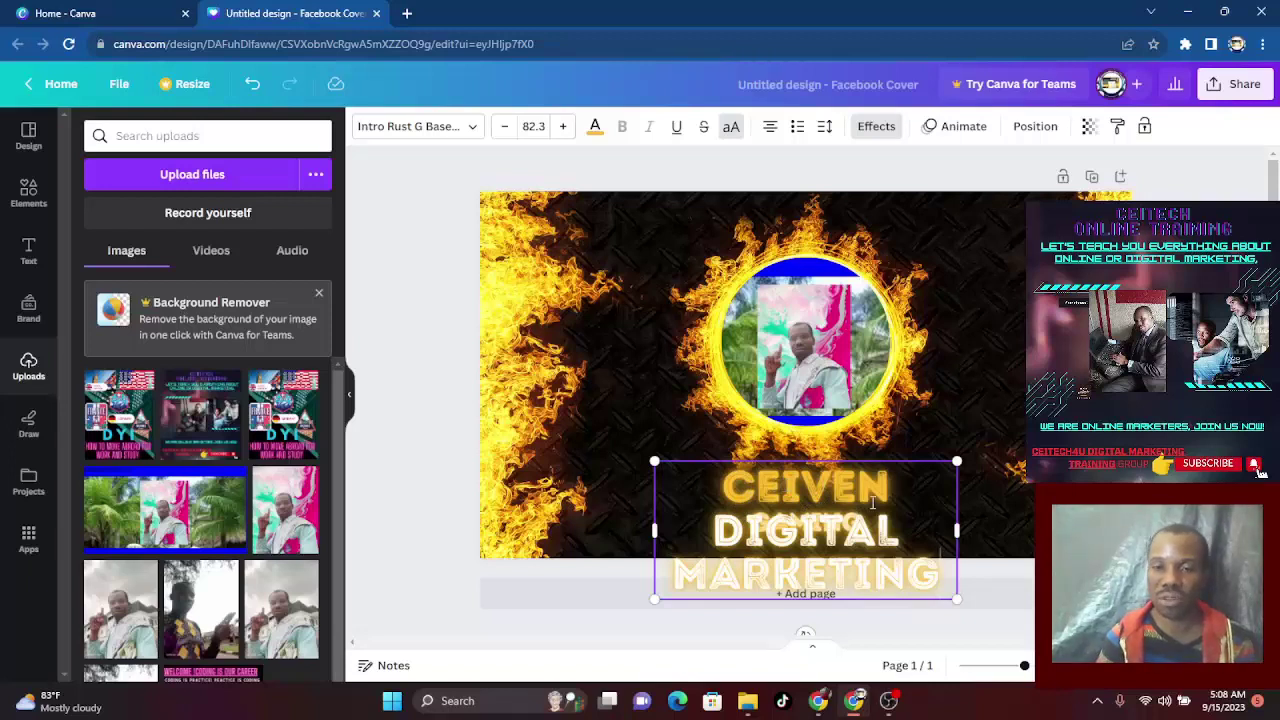
pyautogui.click(419, 484)
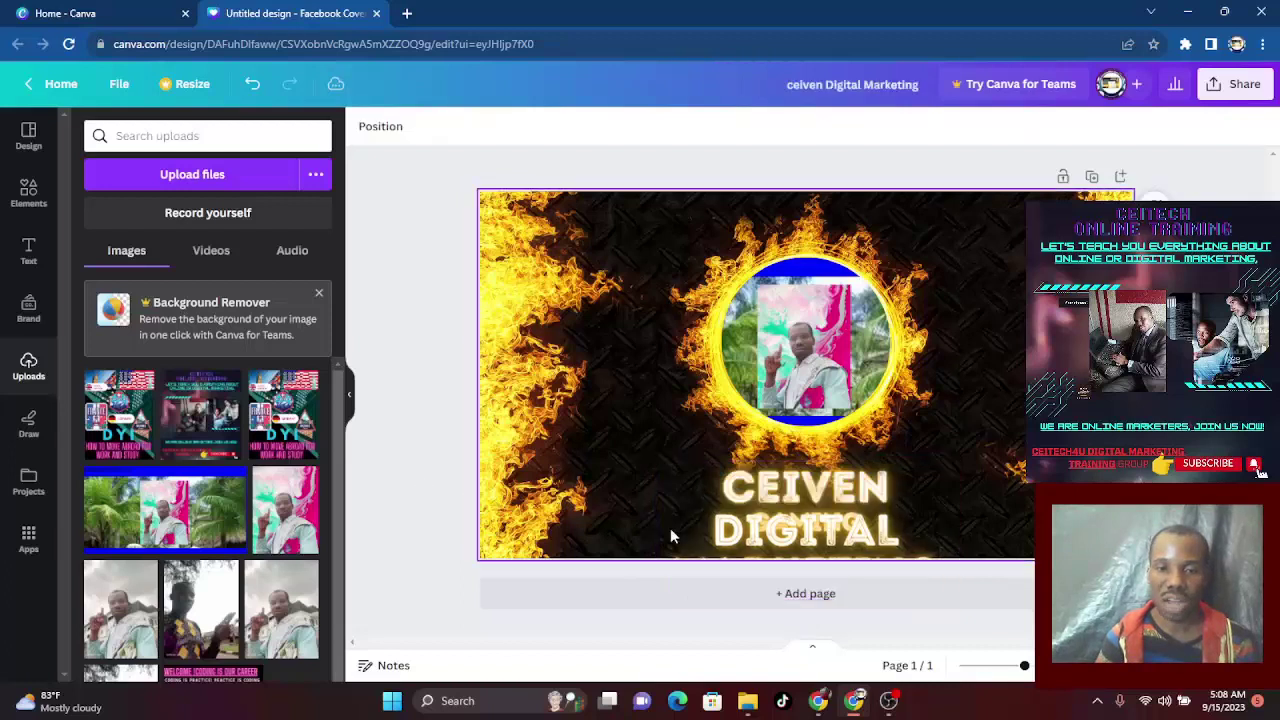
pyautogui.moveTo(762, 530); pyautogui.dragTo(816, 457)
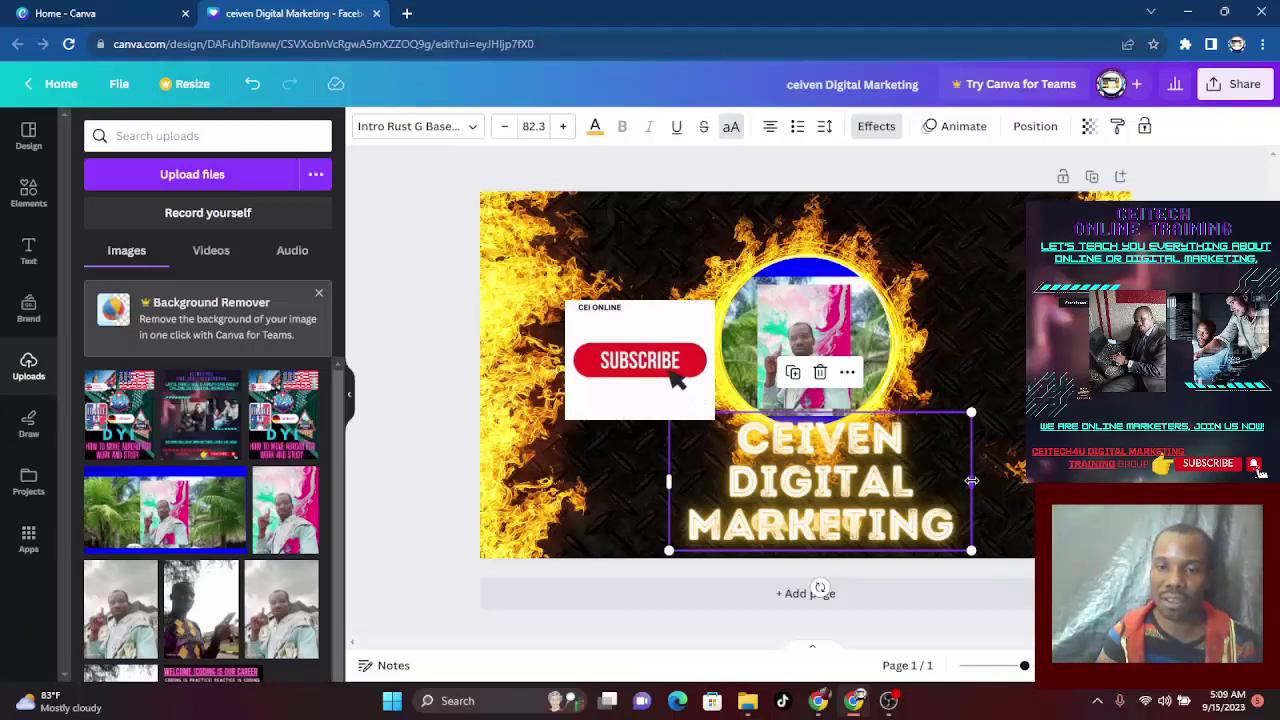
pyautogui.moveTo(971, 481); pyautogui.dragTo(1087, 476)
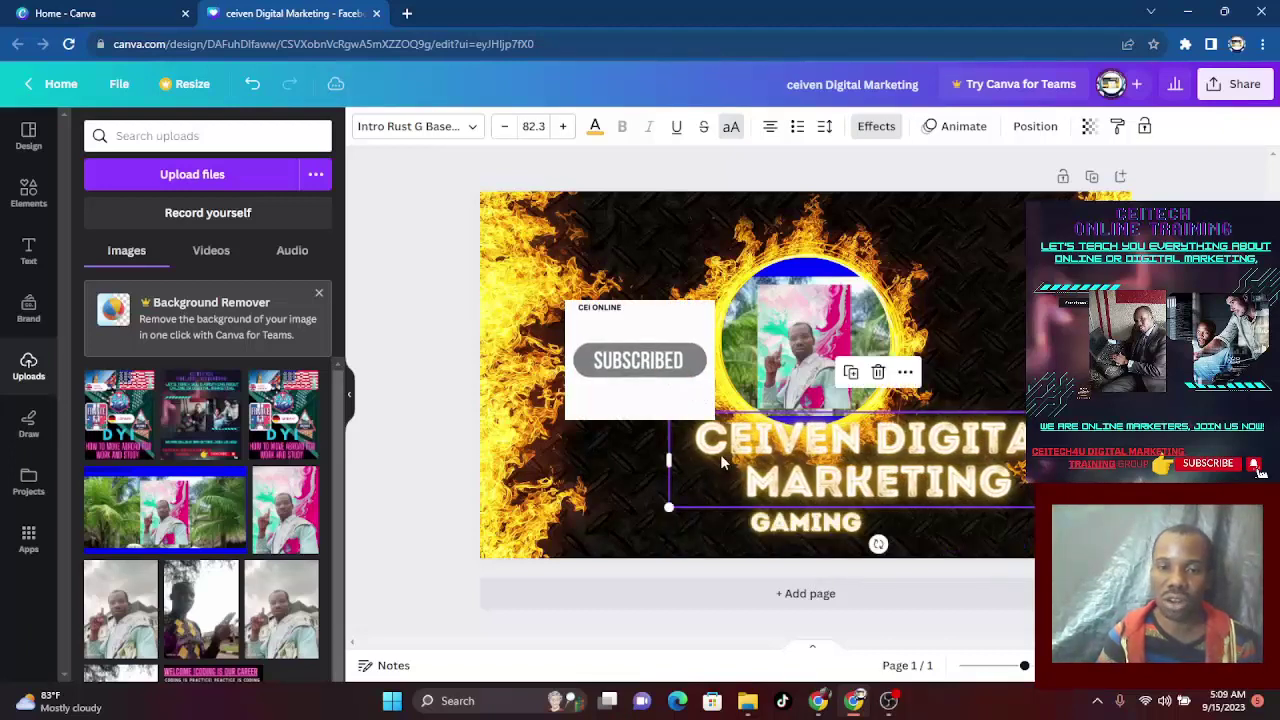
pyautogui.moveTo(668, 458); pyautogui.dragTo(511, 428)
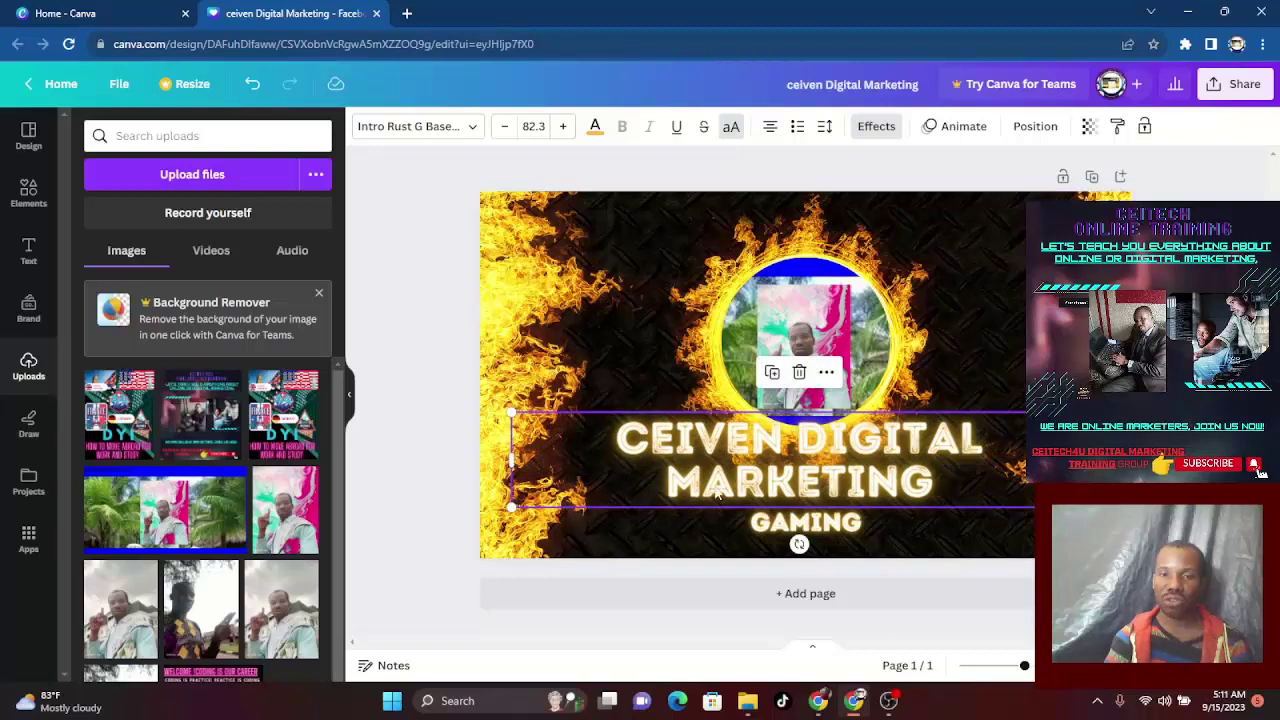
# Set the whole CEIVEN DIGITAL MARKETING title to font size 28, down from 82.3
pyautogui.doubleClick(712, 478)
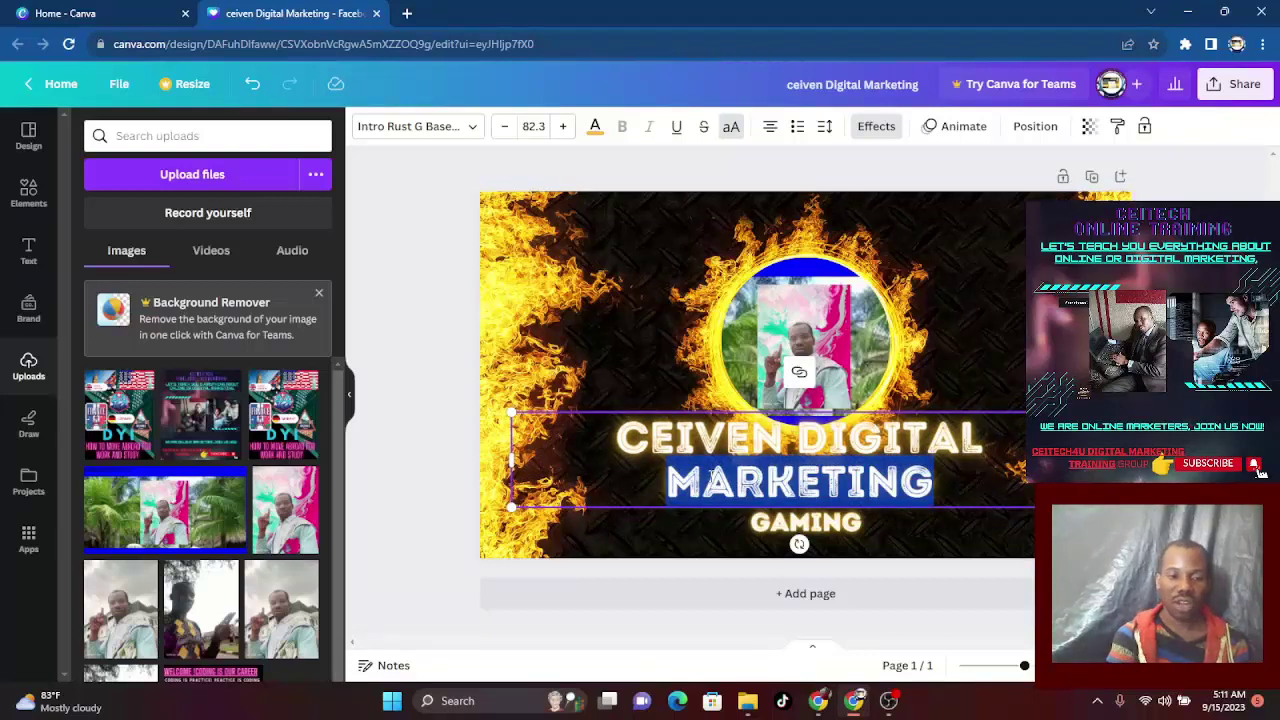
pyautogui.tripleClick(712, 478)
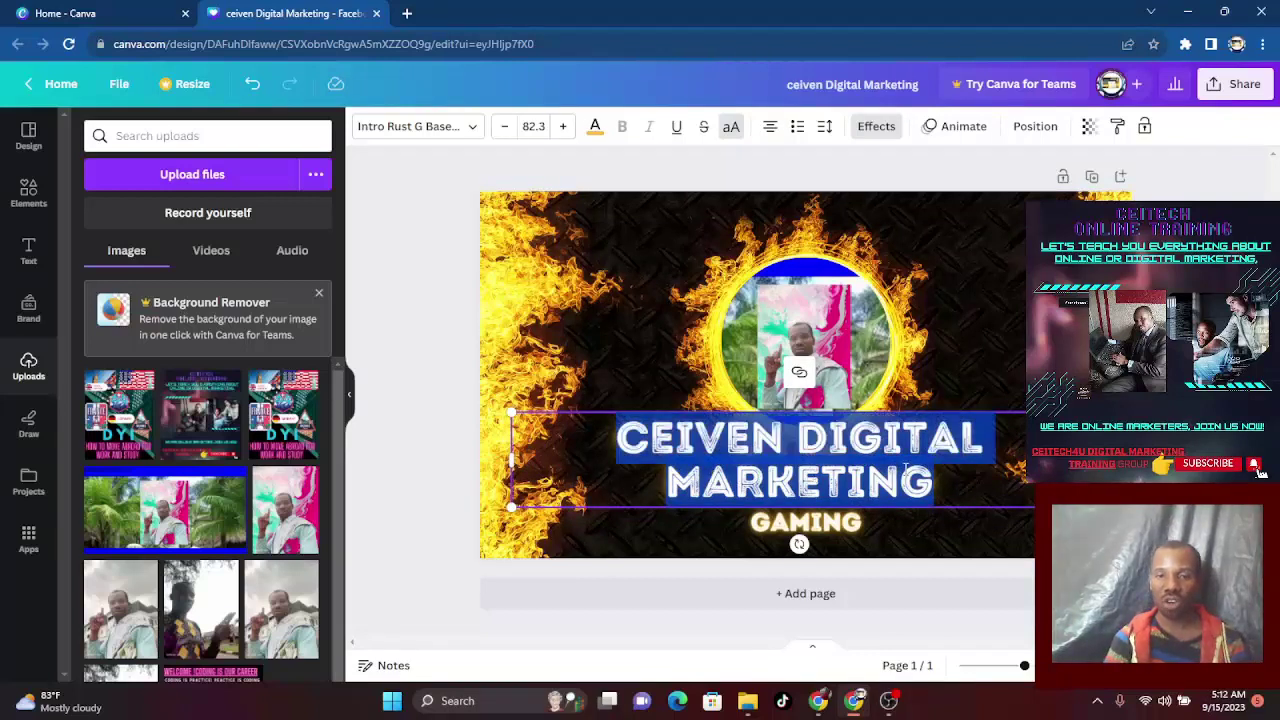
pyautogui.click(905, 469)
pyautogui.hotkey('ctrl', 'Home')
pyautogui.hotkey('shift', 'Right')
pyautogui.hotkey('shift', 'Right')
pyautogui.hotkey('shift', 'Right')
pyautogui.hotkey('shift', 'Right')
pyautogui.hotkey('shift', 'Right')
pyautogui.hotkey('shift', 'Right')
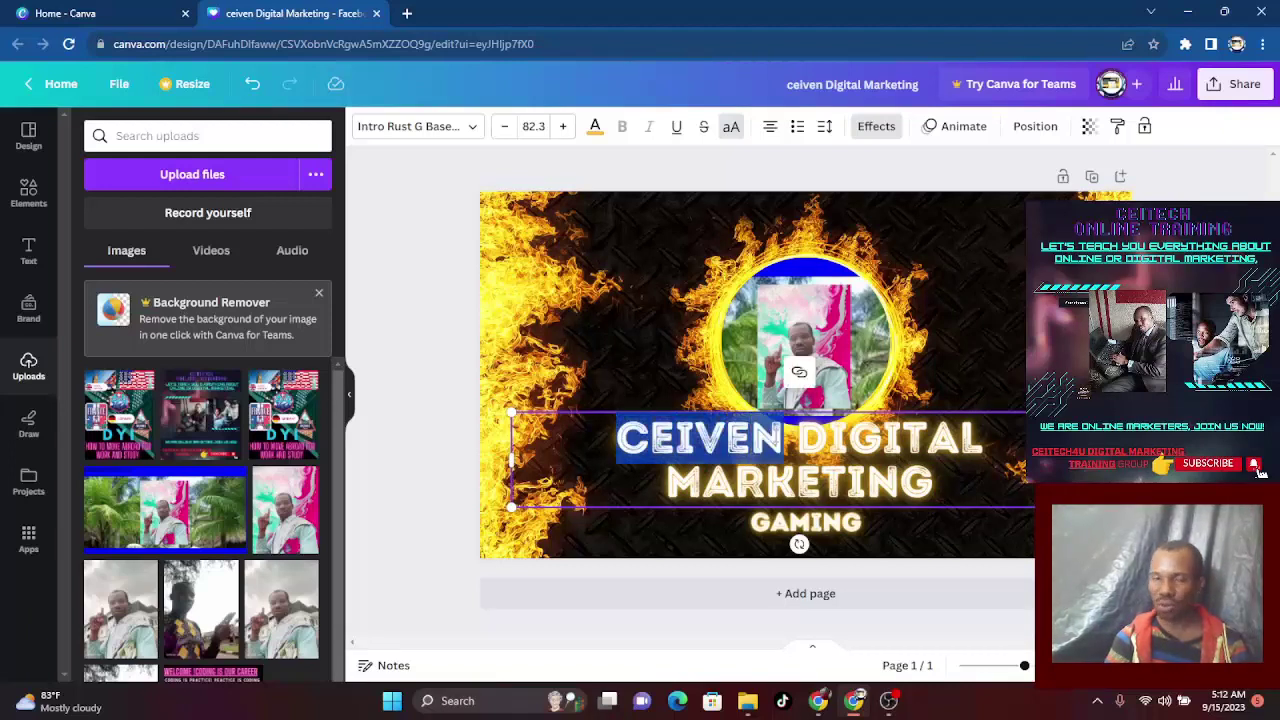
pyautogui.click(535, 127)
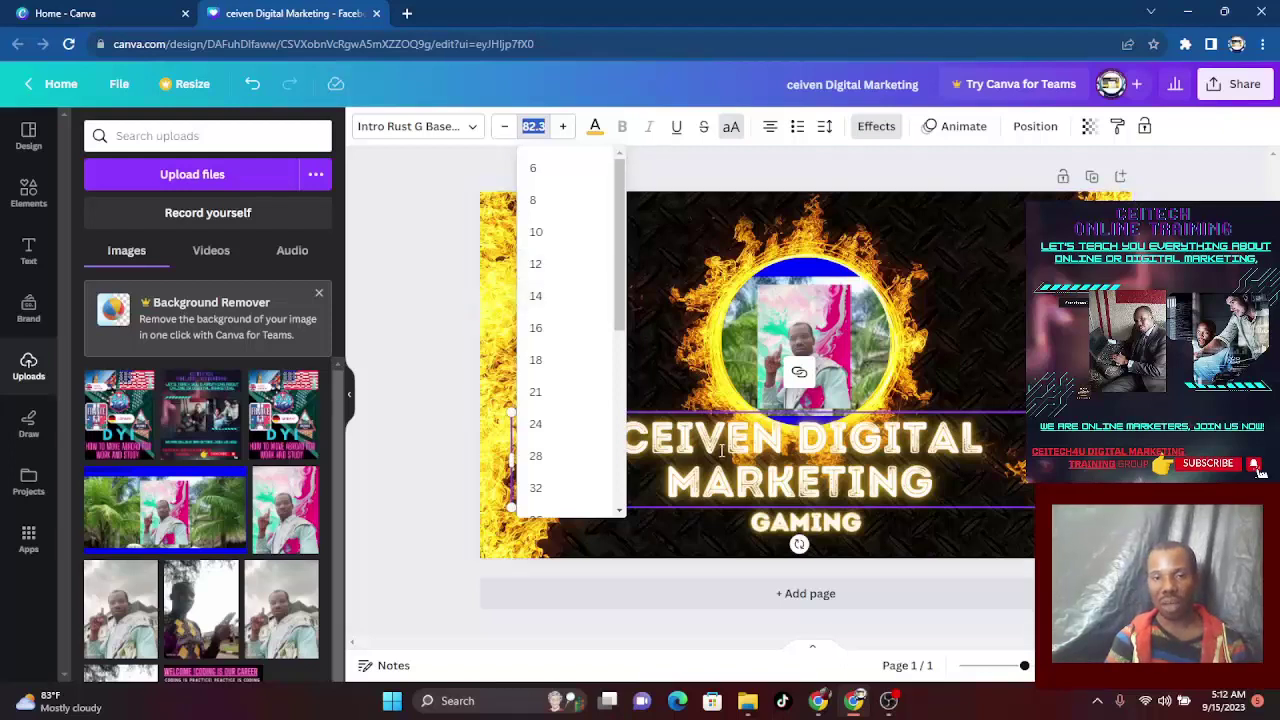
pyautogui.click(766, 459)
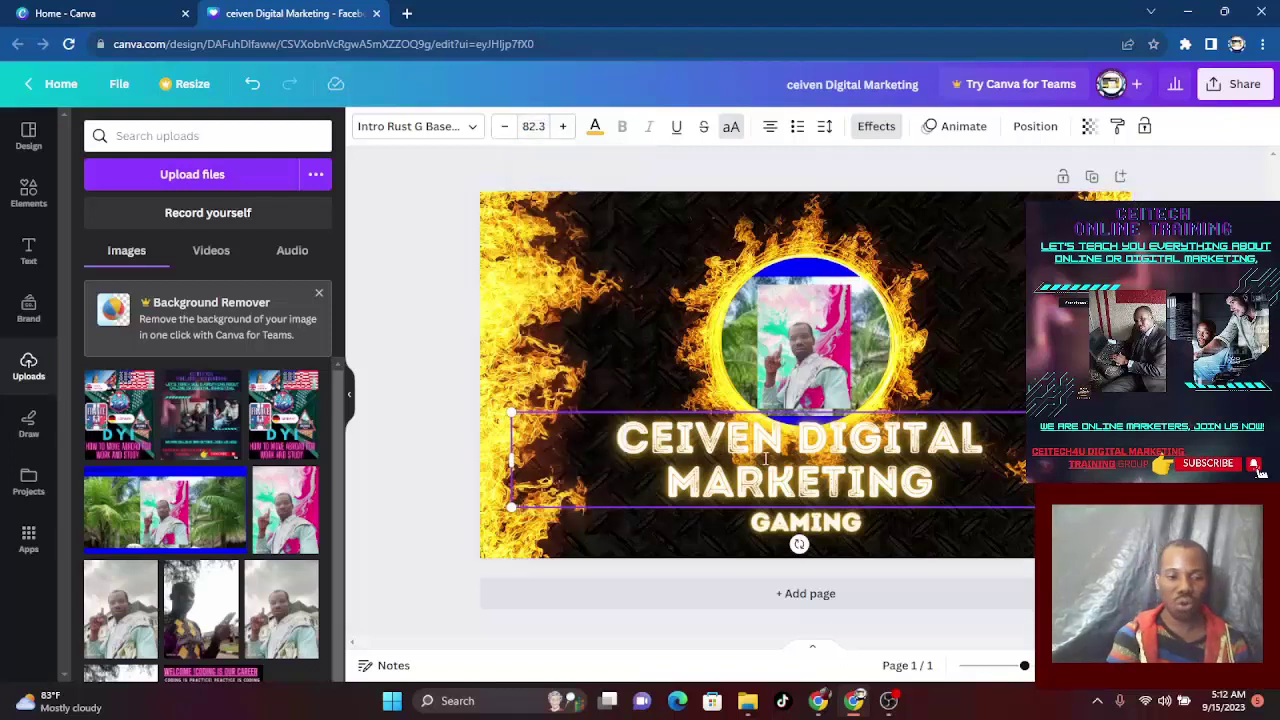
pyautogui.hotkey('ctrl', 'a')
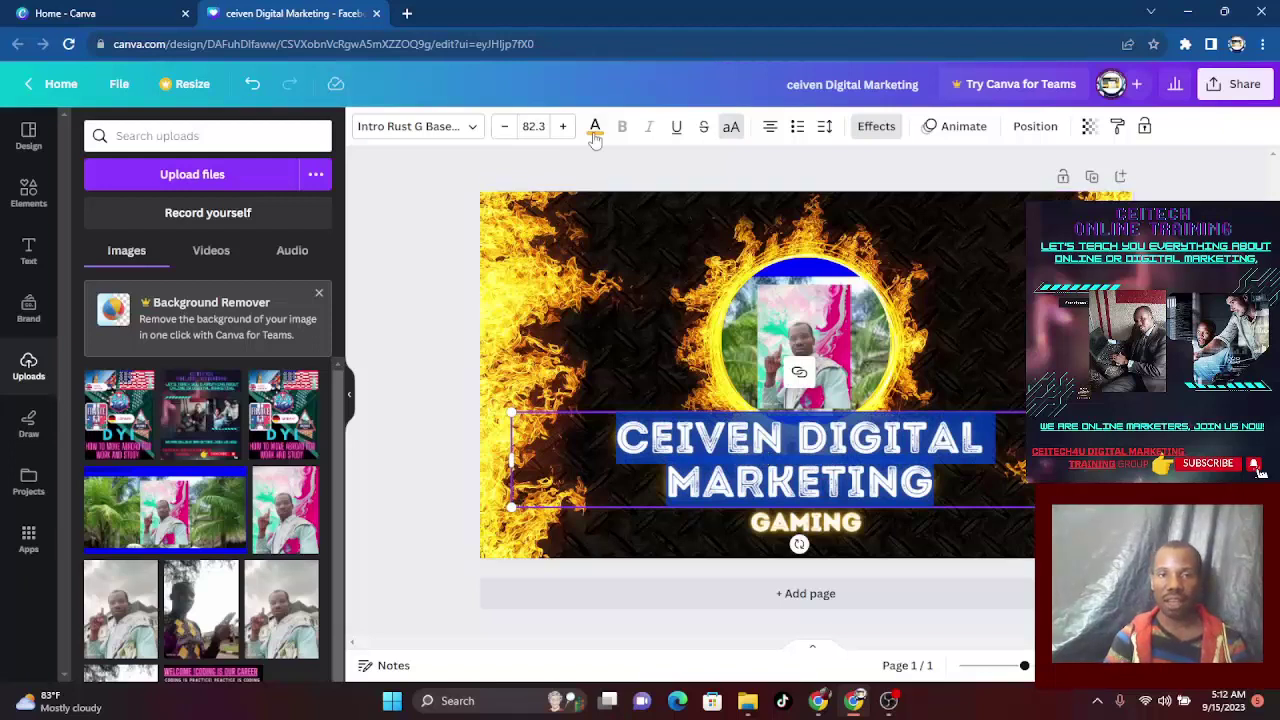
pyautogui.click(530, 128)
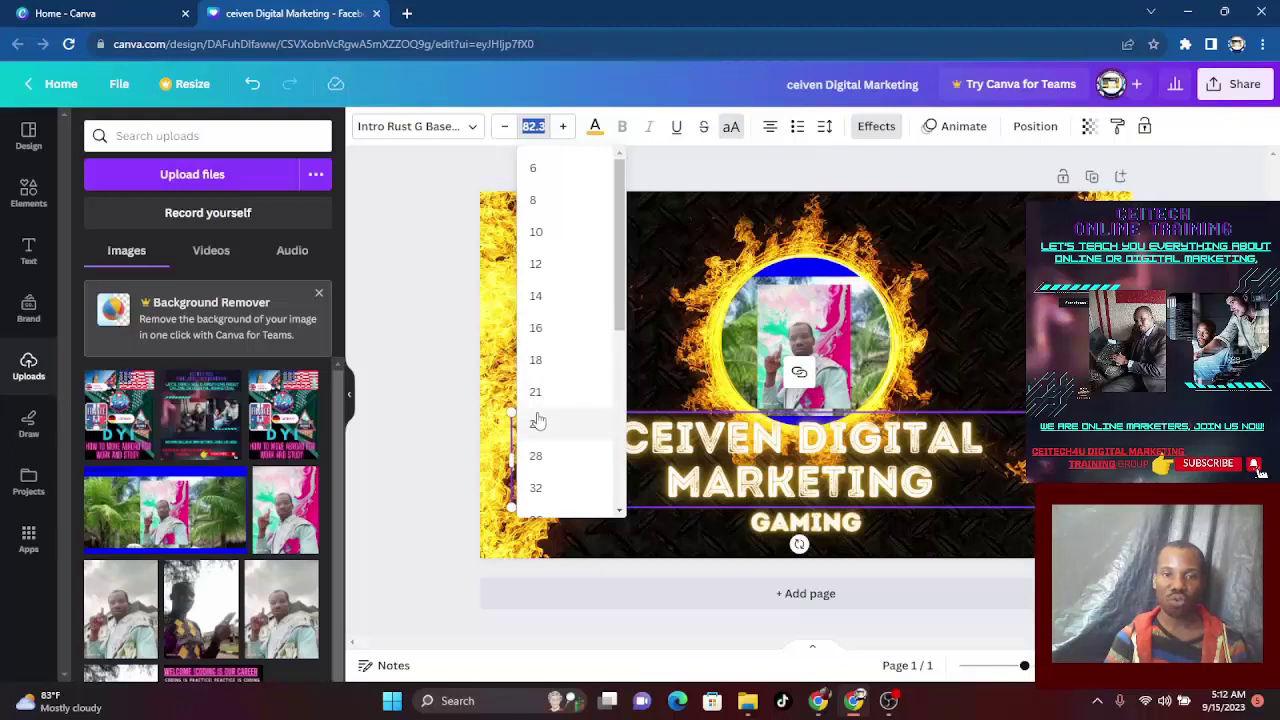
pyautogui.click(535, 457)
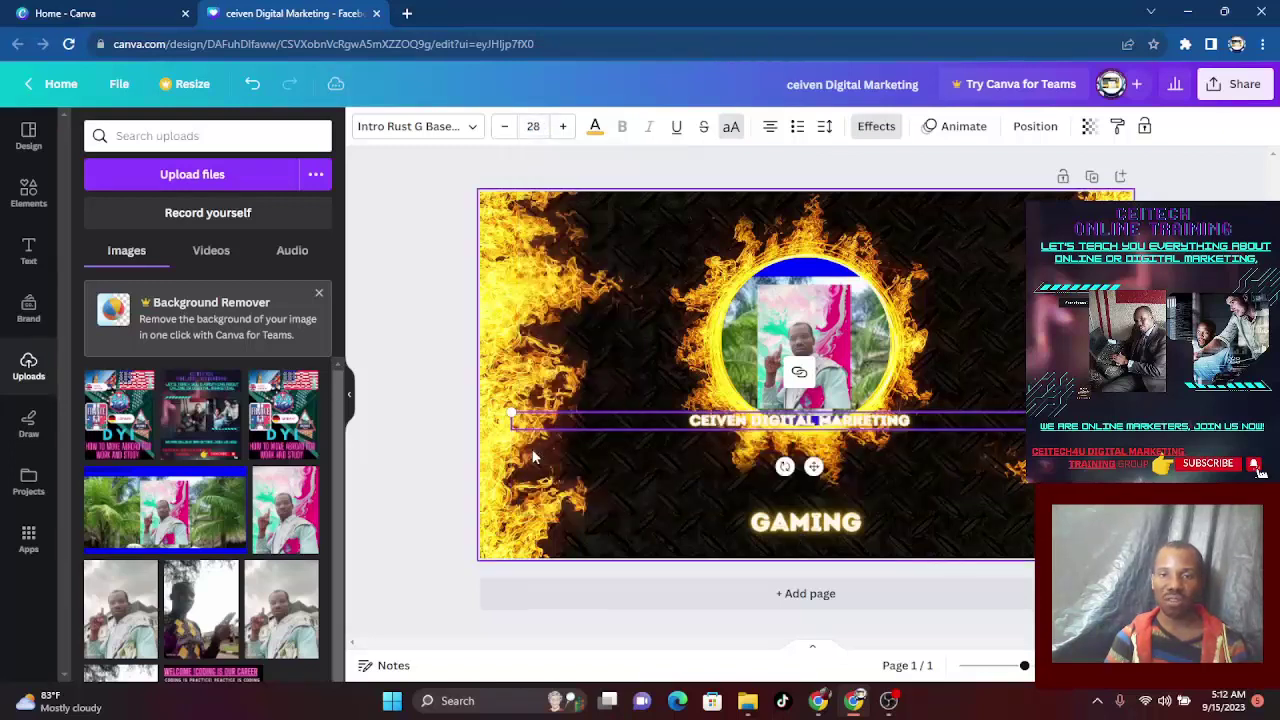
pyautogui.click(905, 467)
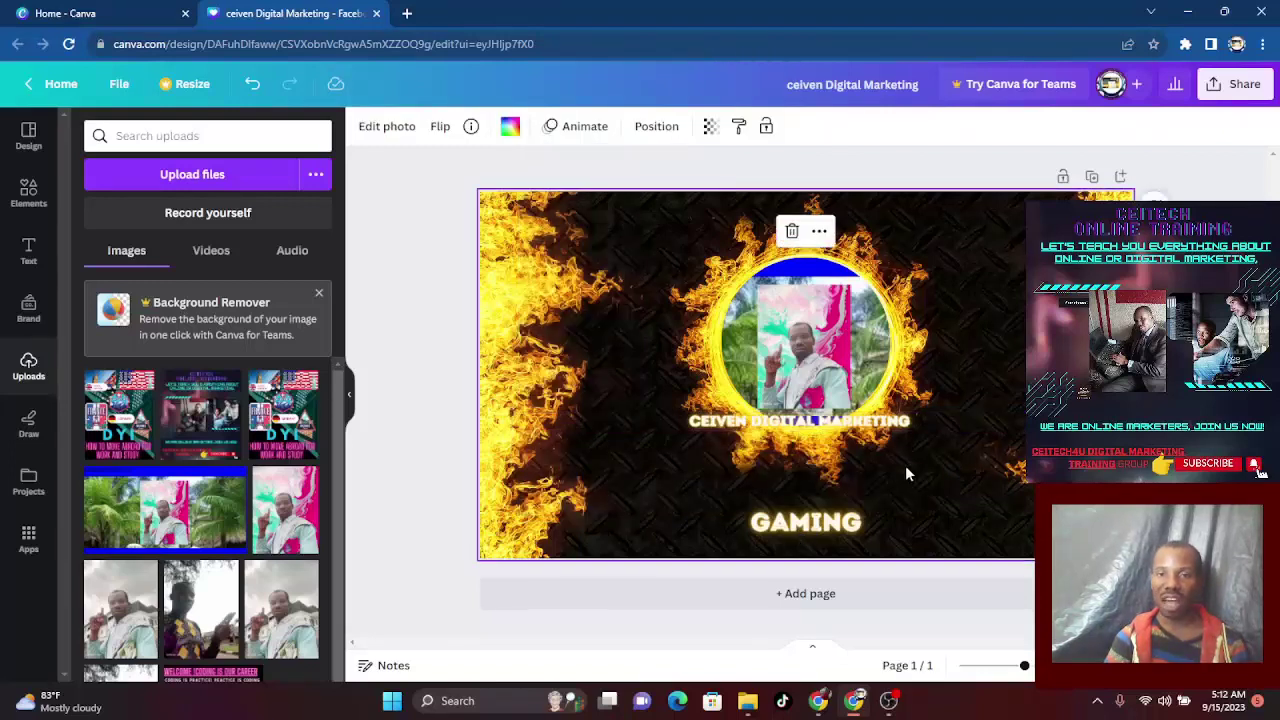
# Nudge the title slightly lower and move the GAMING line up just beneath it
pyautogui.click(829, 424)
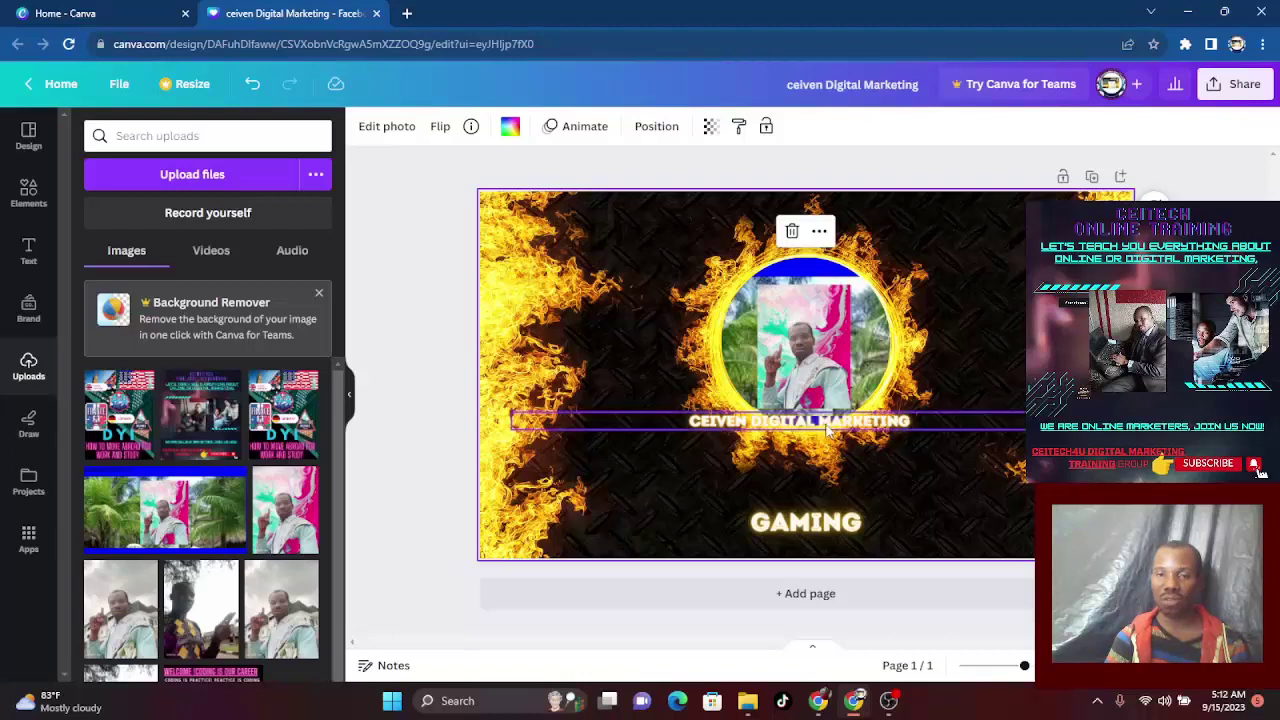
pyautogui.moveTo(829, 437); pyautogui.dragTo(829, 457)
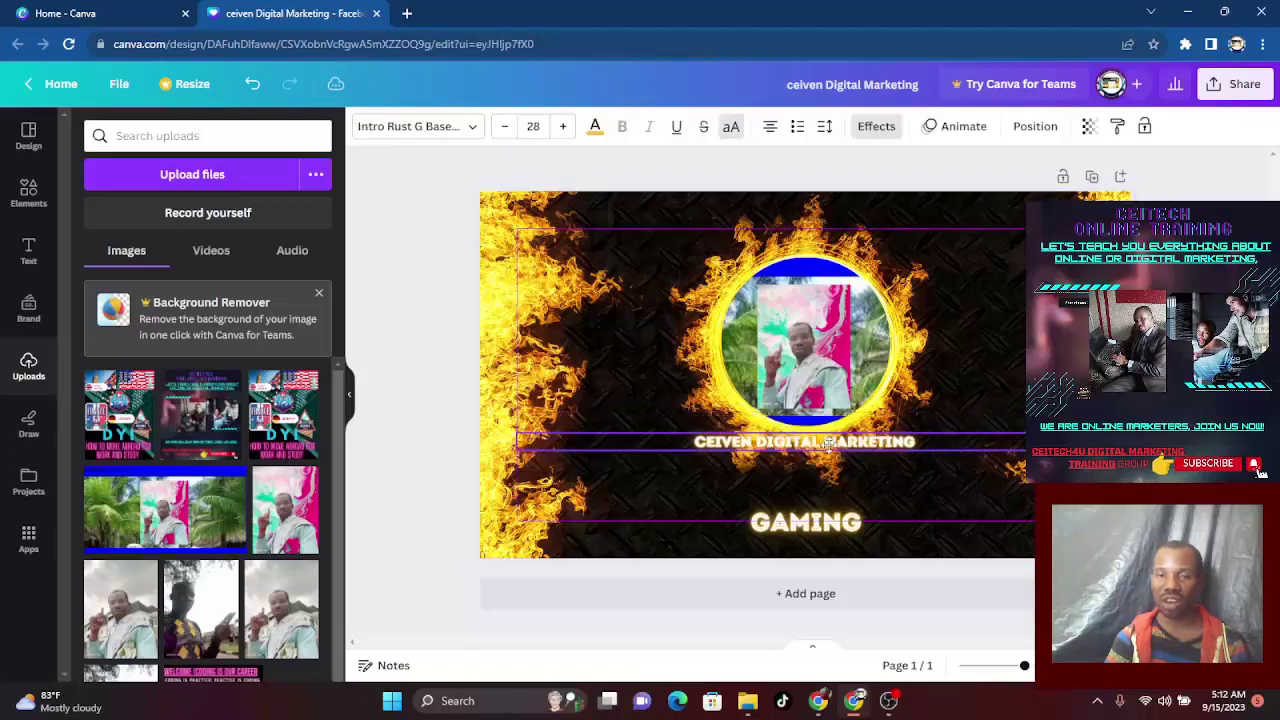
pyautogui.click(812, 524)
pyautogui.moveTo(812, 522); pyautogui.dragTo(804, 481)
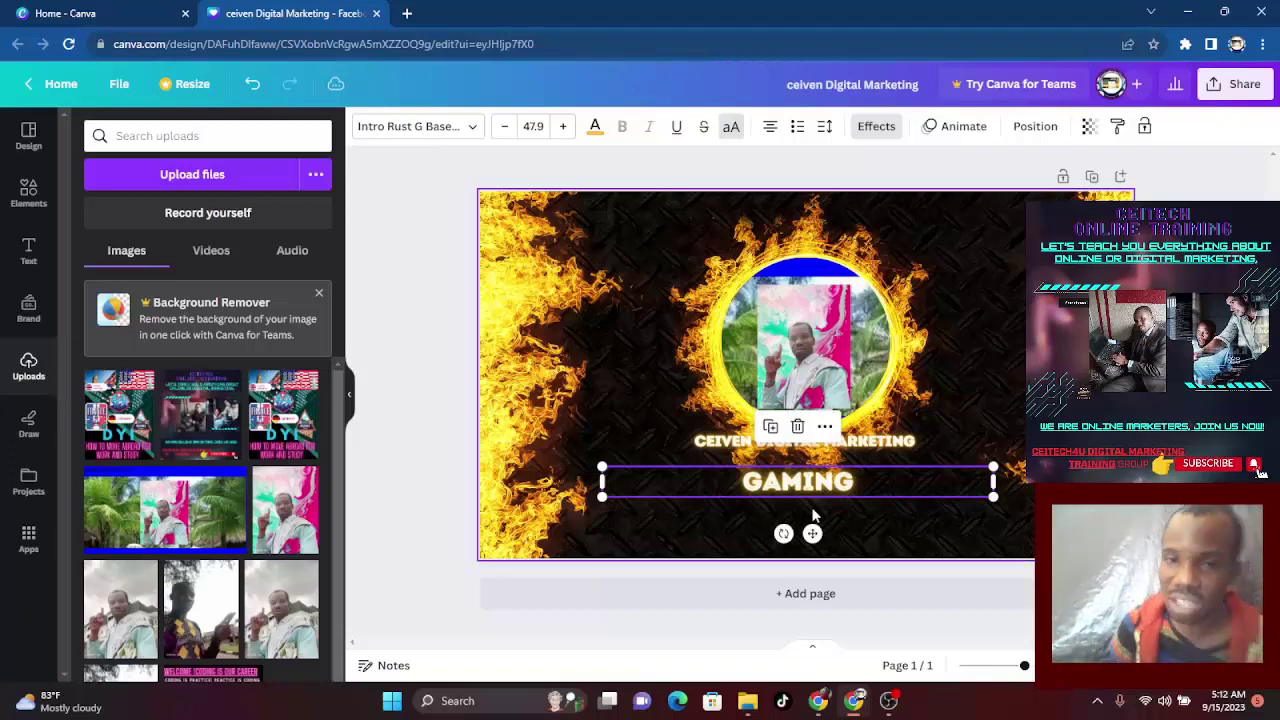
# Replace GAMING with the tagline DIGITAL MARKETING MADE EASY
pyautogui.doubleClick(868, 481)
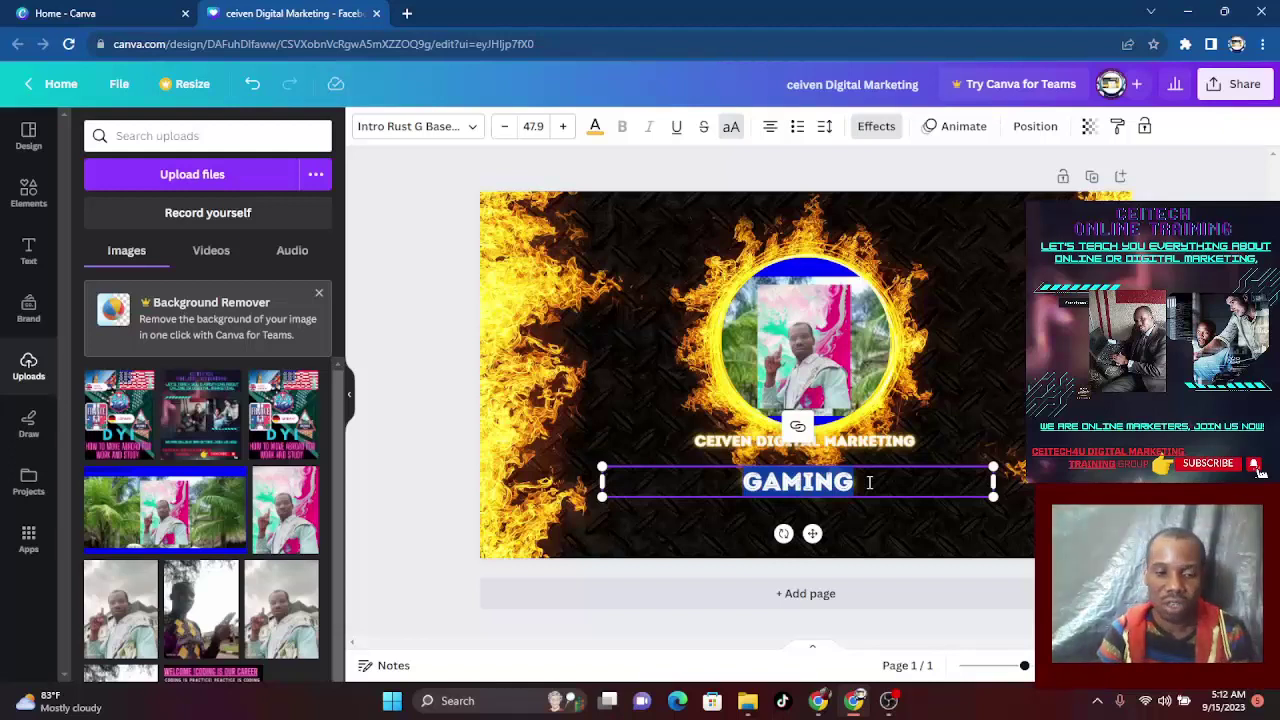
pyautogui.write('DIG')
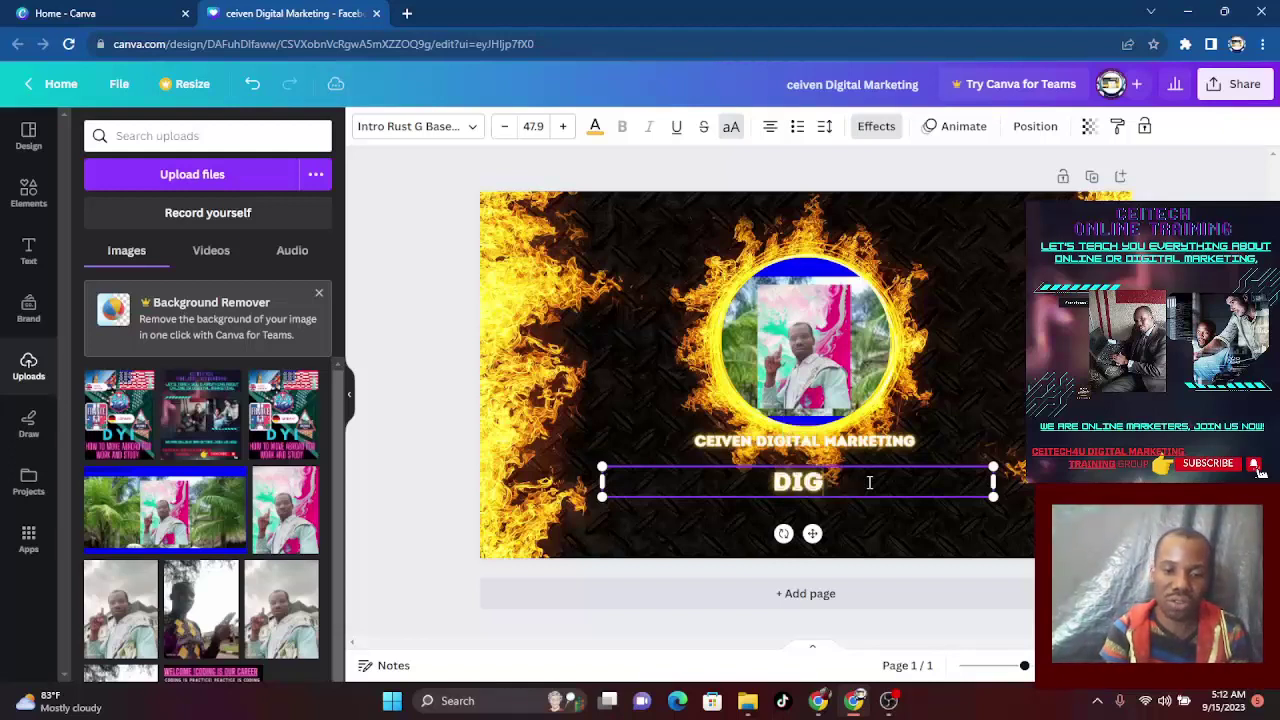
pyautogui.write('ITAL MARKETING M')
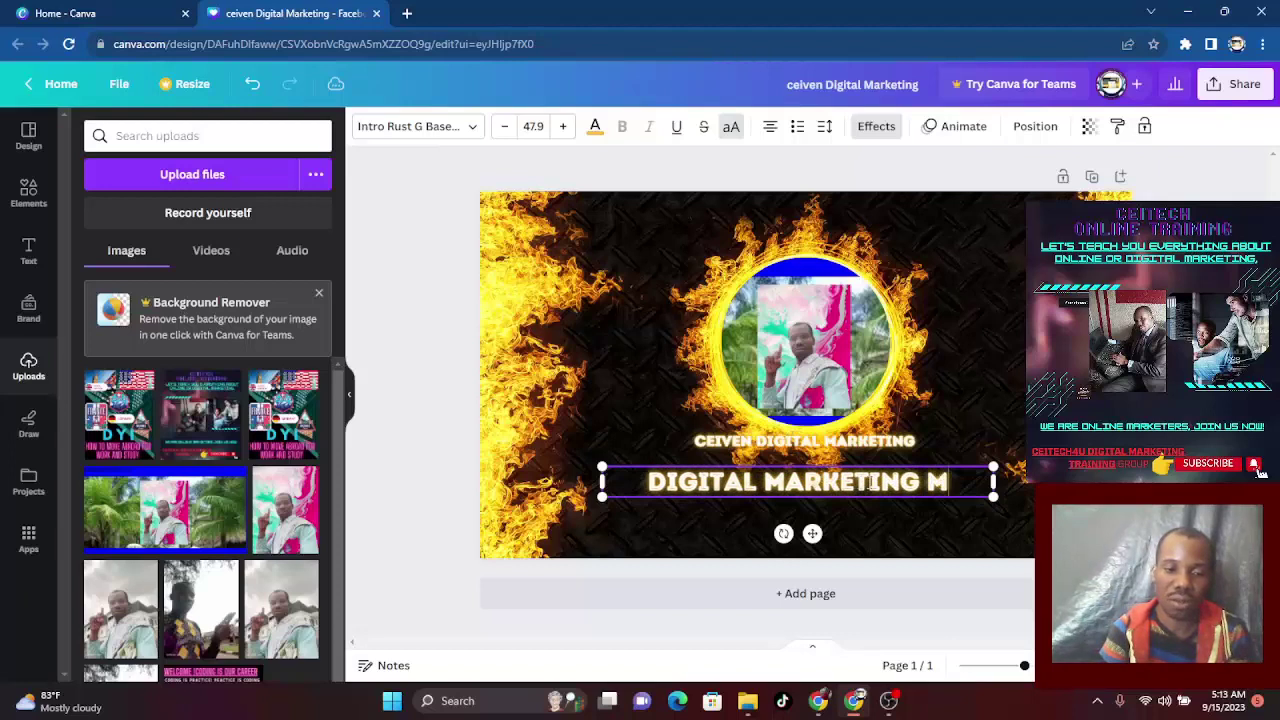
pyautogui.write('ADE EASY')
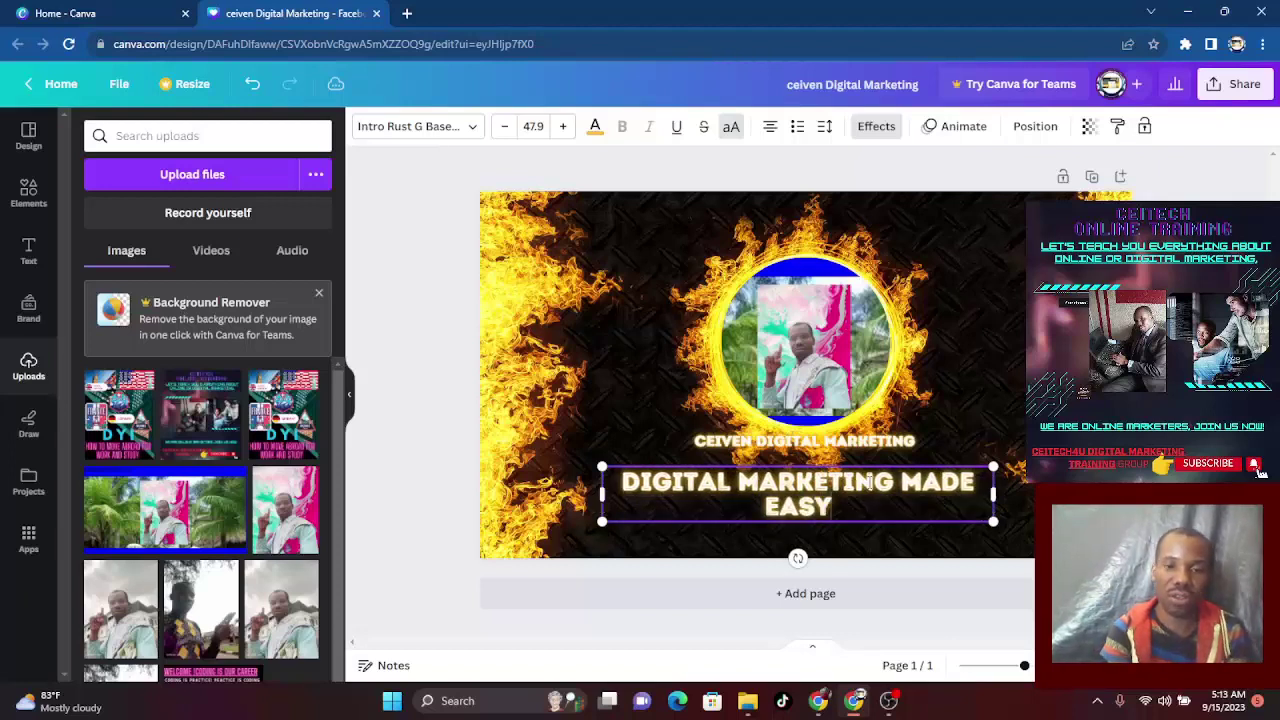
pyautogui.click(880, 540)
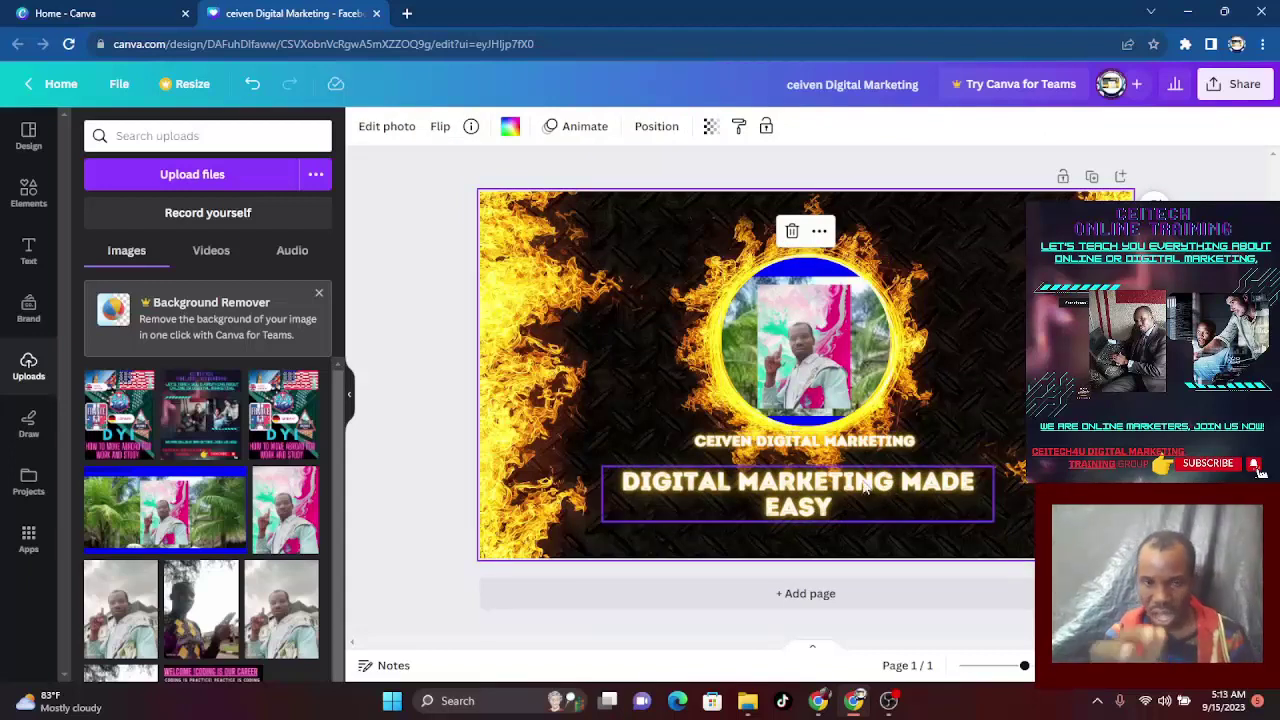
# Color the DIGITAL MARKETING MADE EASY tagline with the blue photo-colour swatch
pyautogui.click(672, 486)
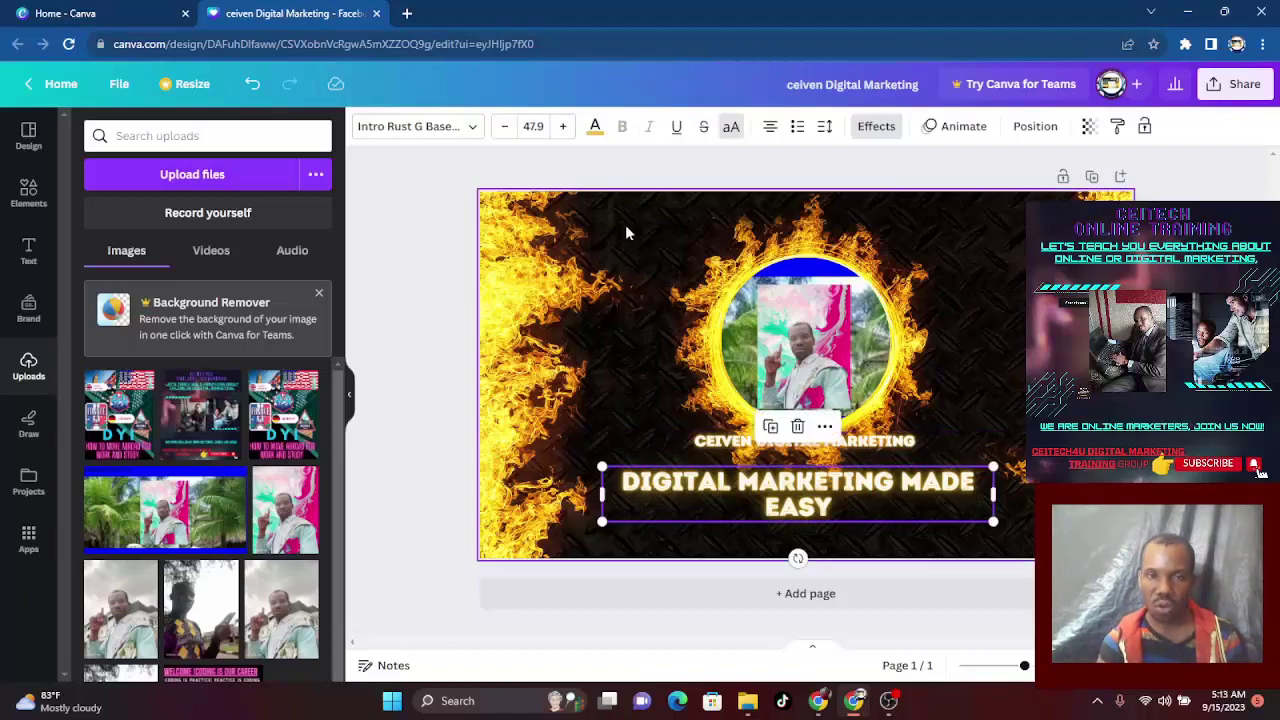
pyautogui.click(595, 128)
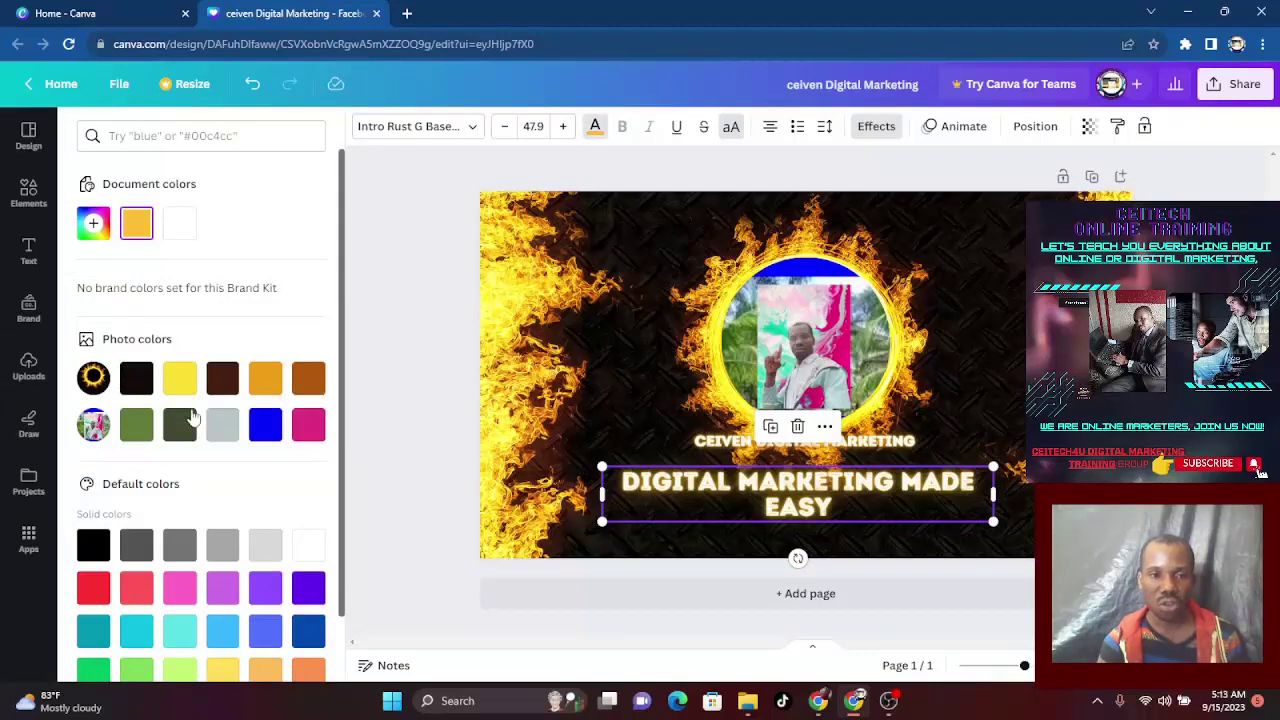
pyautogui.click(222, 425)
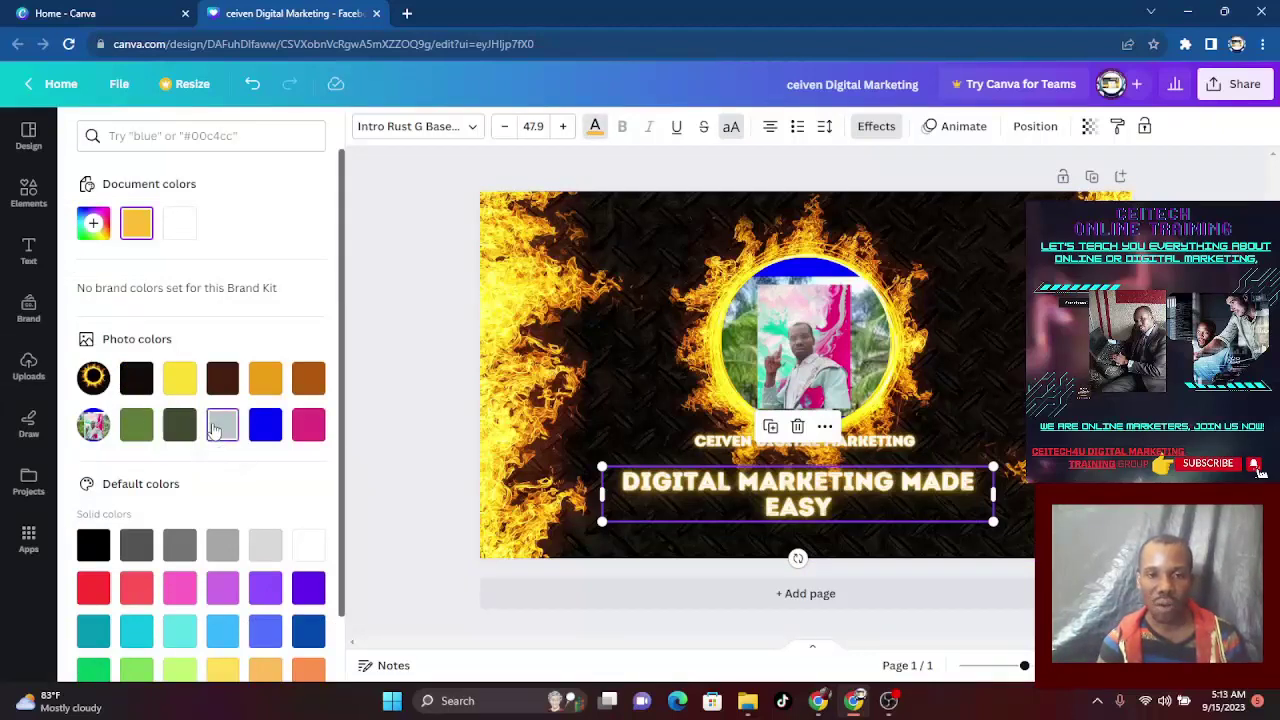
pyautogui.click(263, 430)
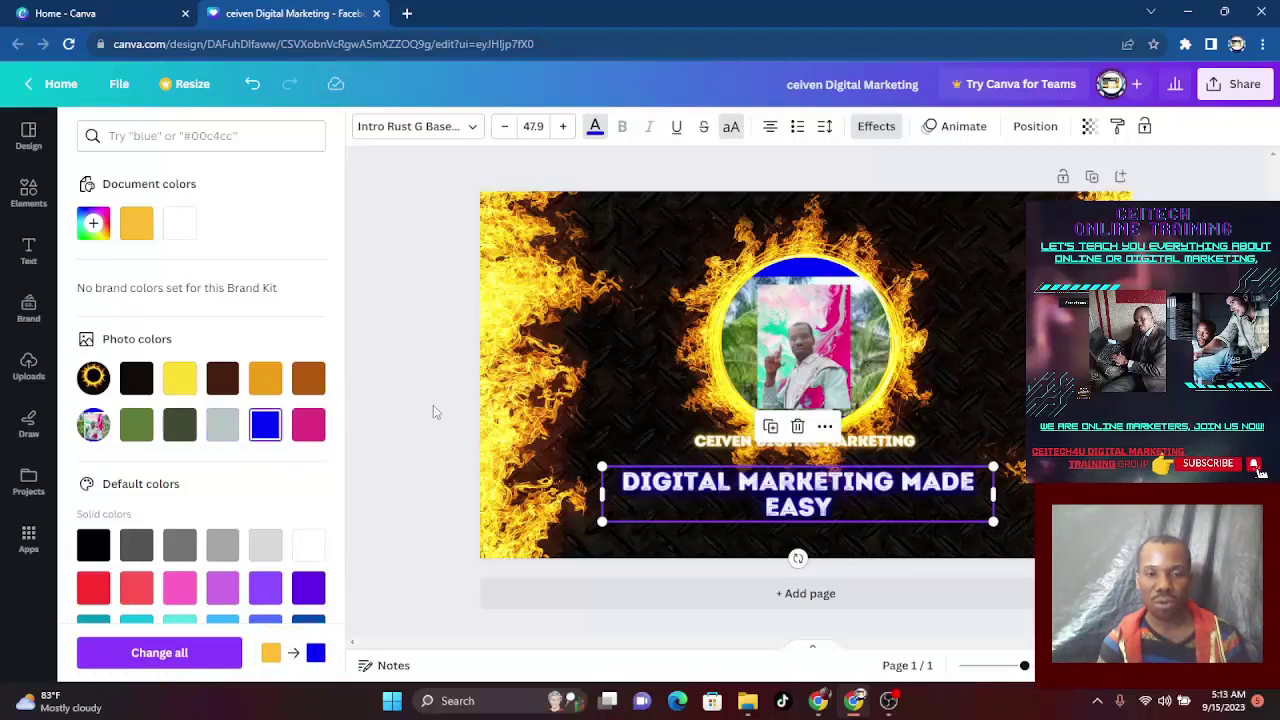
pyautogui.press('Escape')
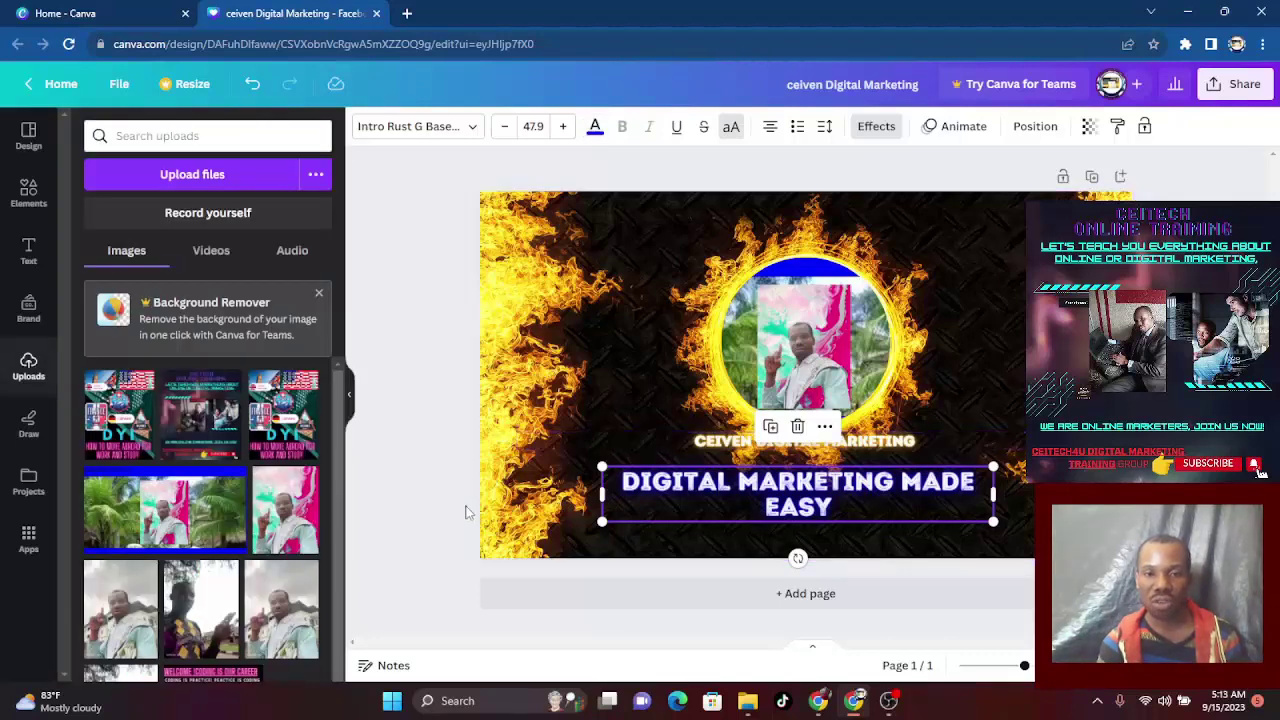
pyautogui.click(465, 512)
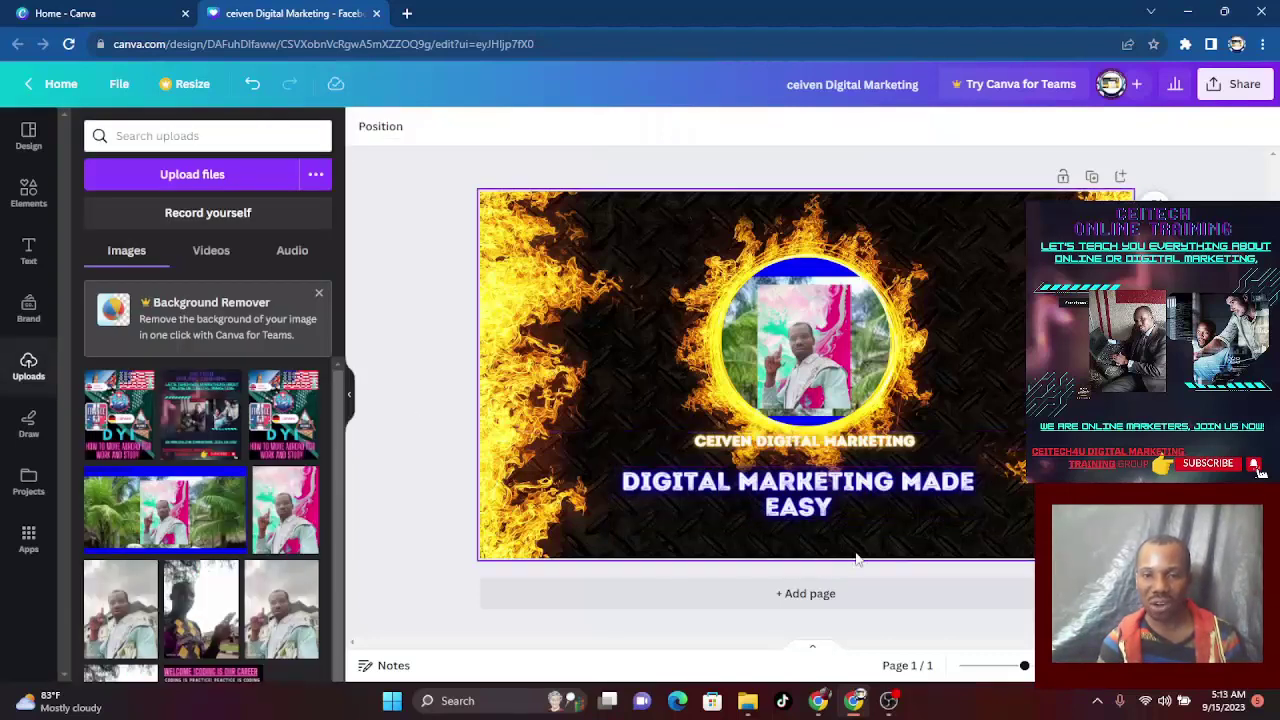
# Select the fire background image of the cover
pyautogui.click(561, 337)
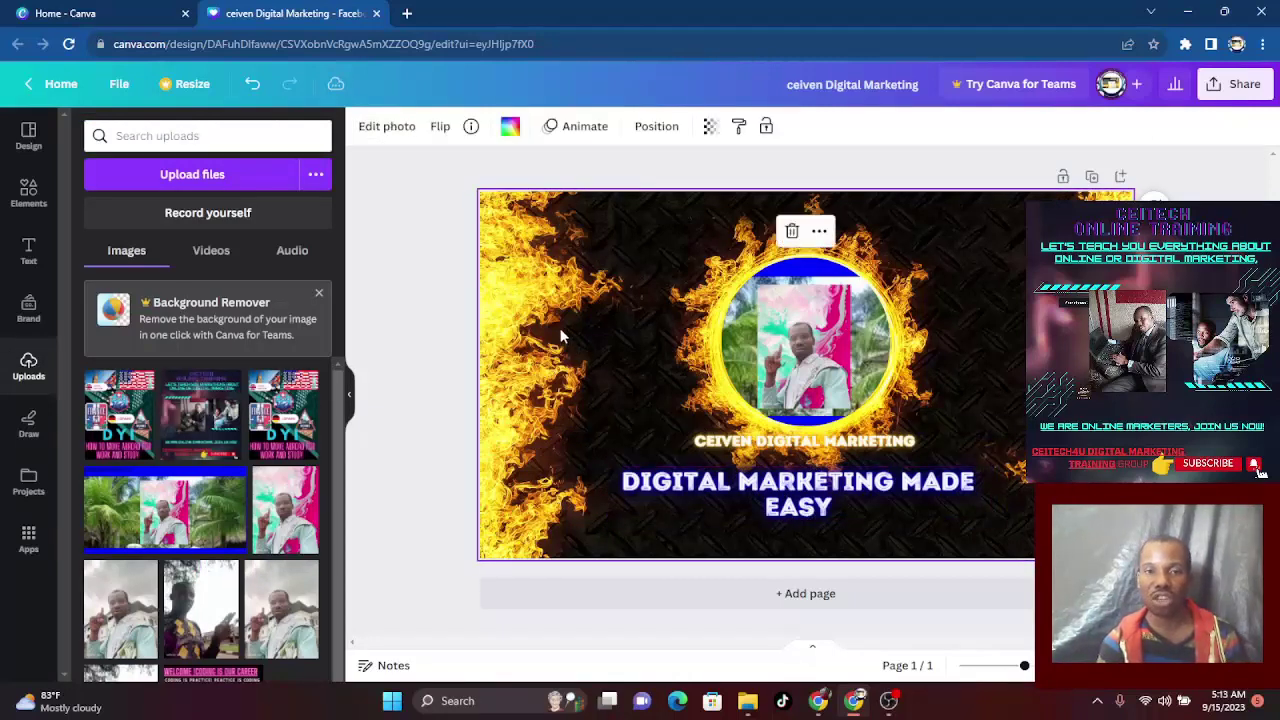
pyautogui.click(850, 340)
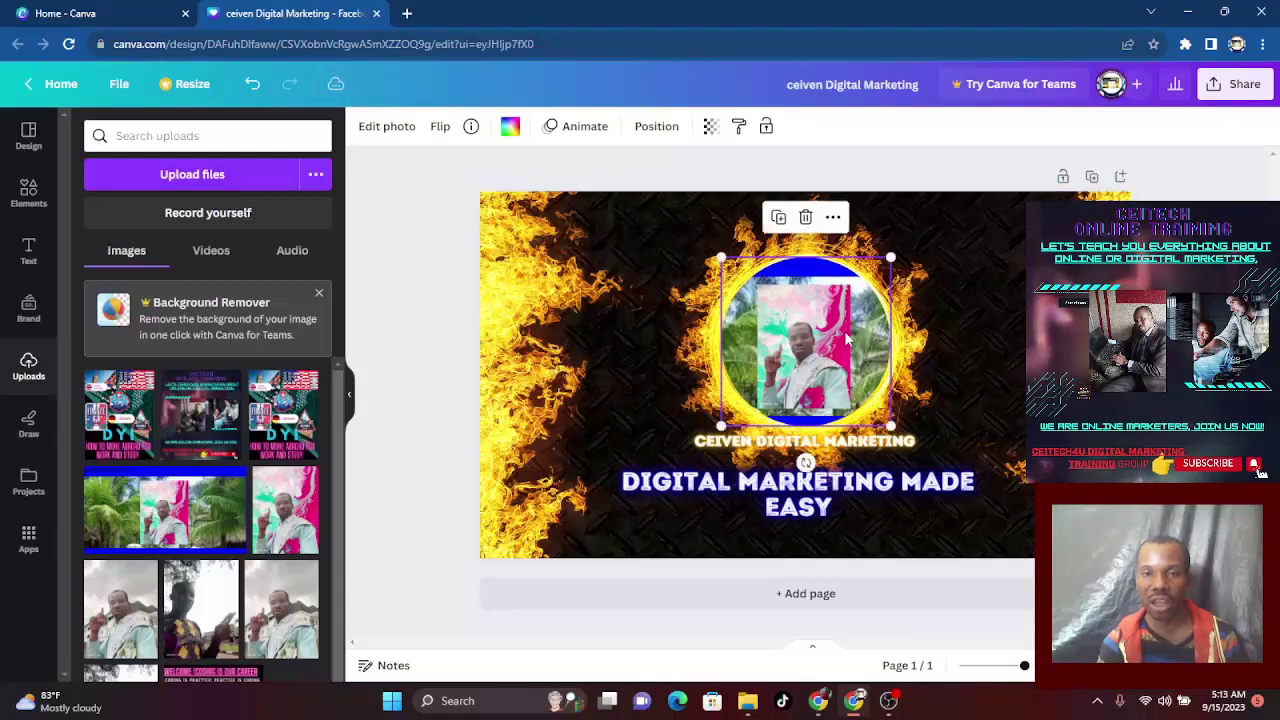
pyautogui.click(512, 357)
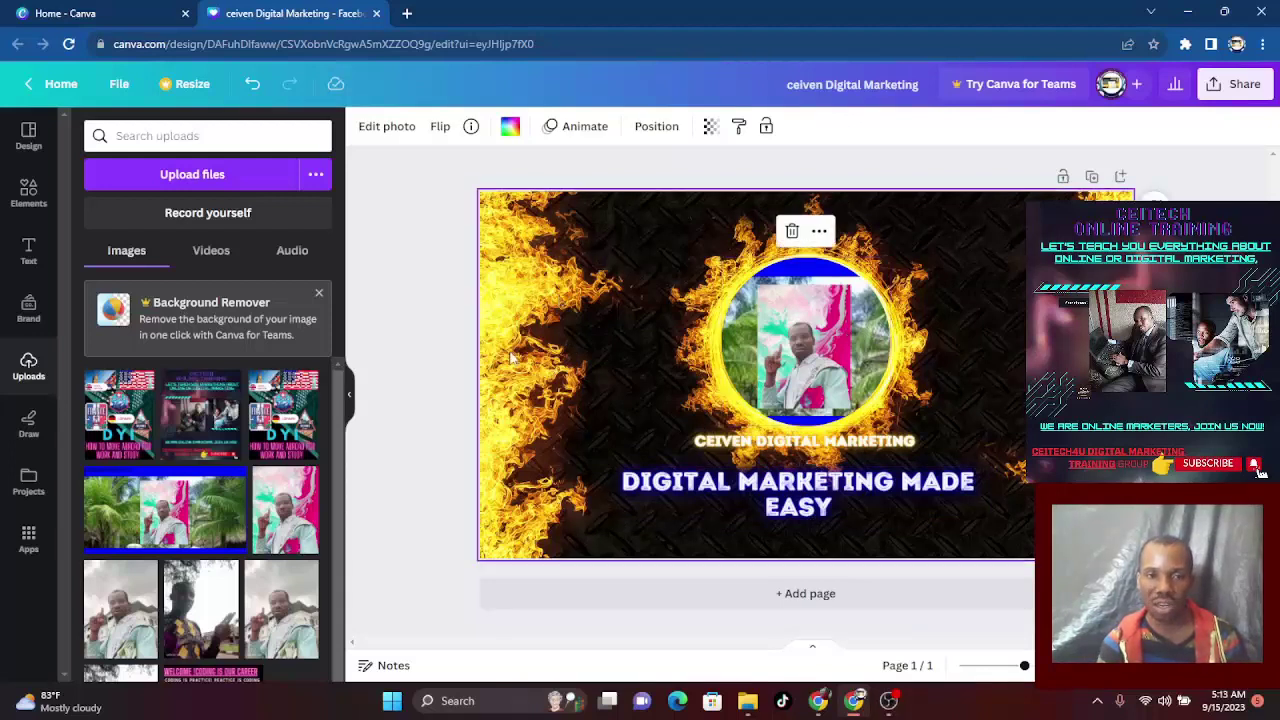
# Replace the fiery background with solid Cobalt blue #004aad, then show the Text panel
pyautogui.click(511, 127)
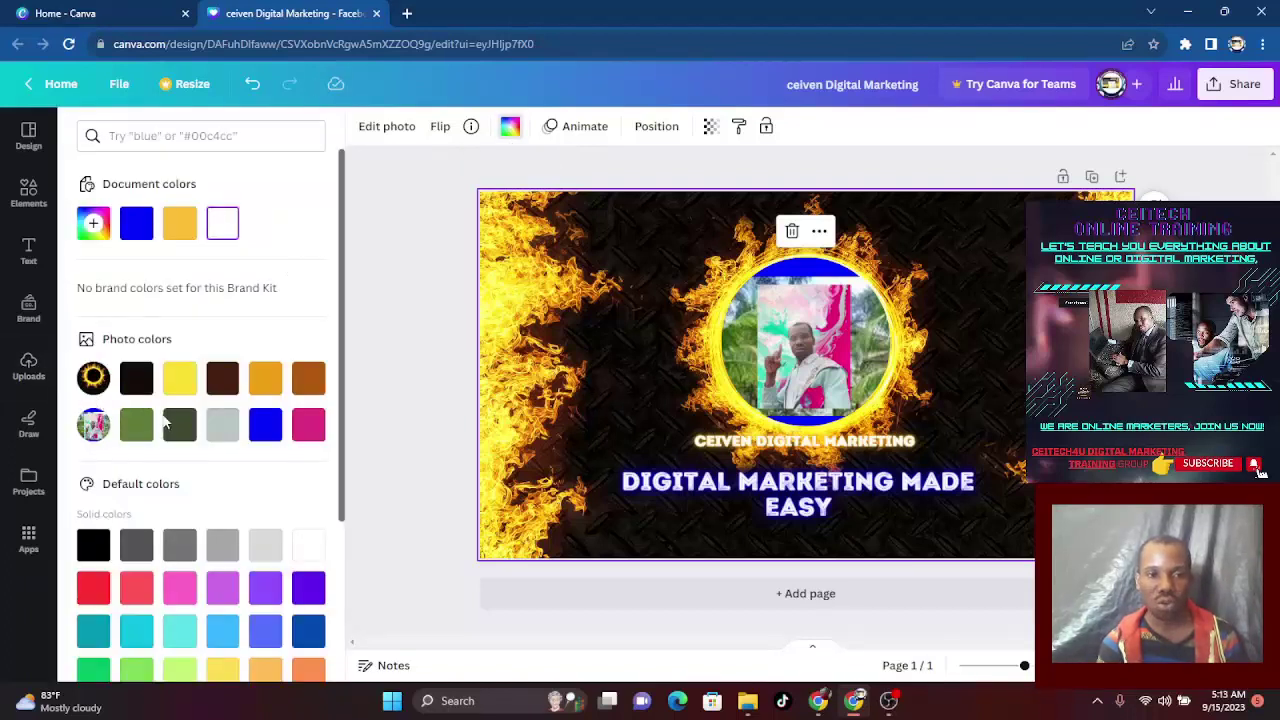
pyautogui.click(265, 425)
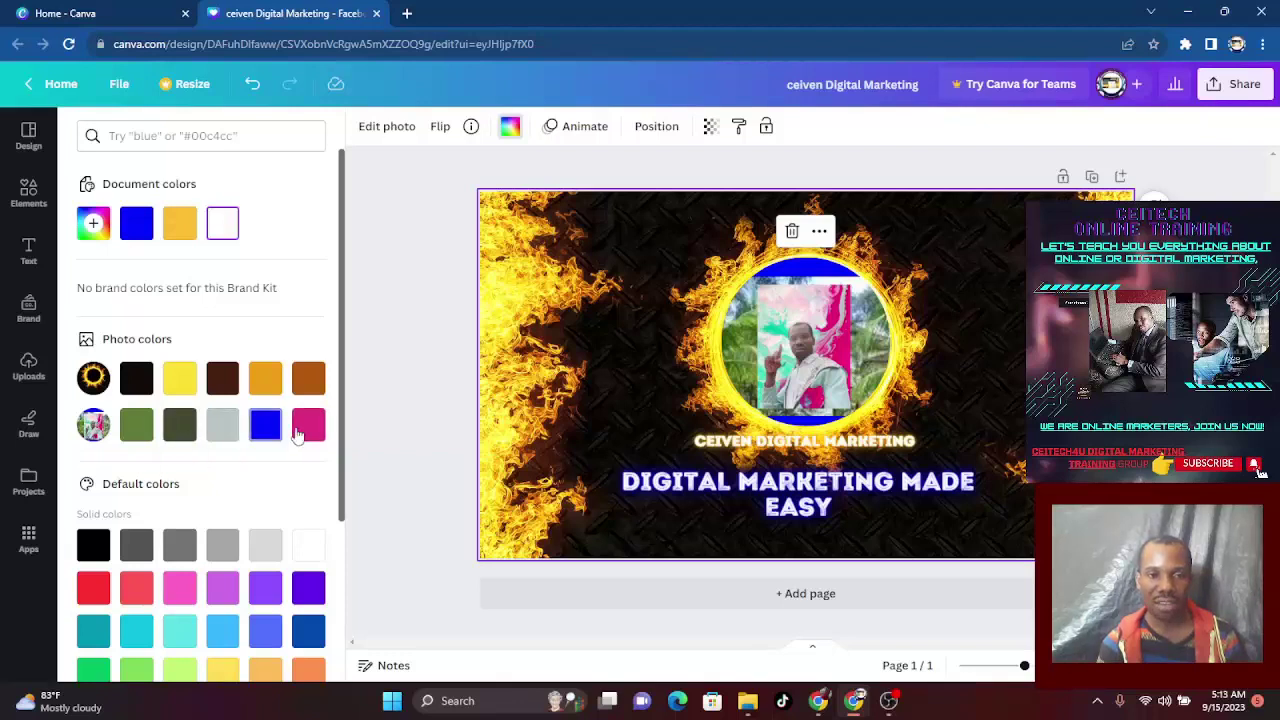
pyautogui.click(302, 428)
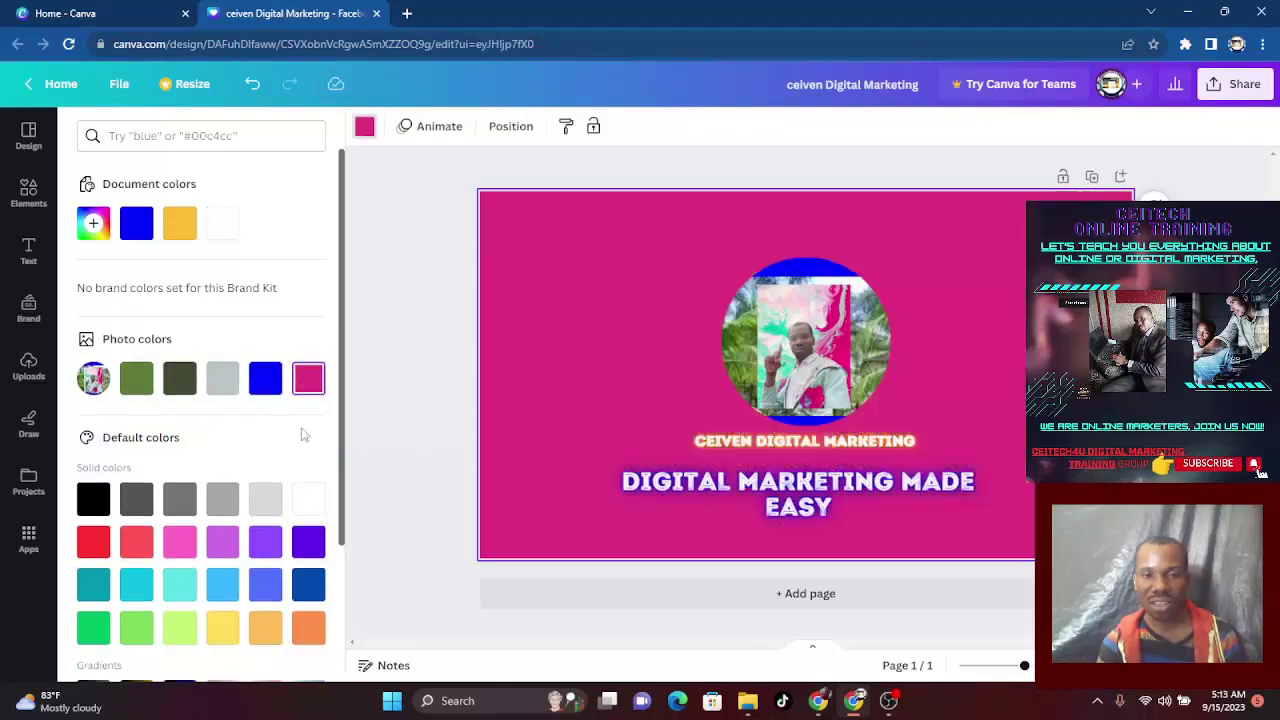
pyautogui.click(92, 505)
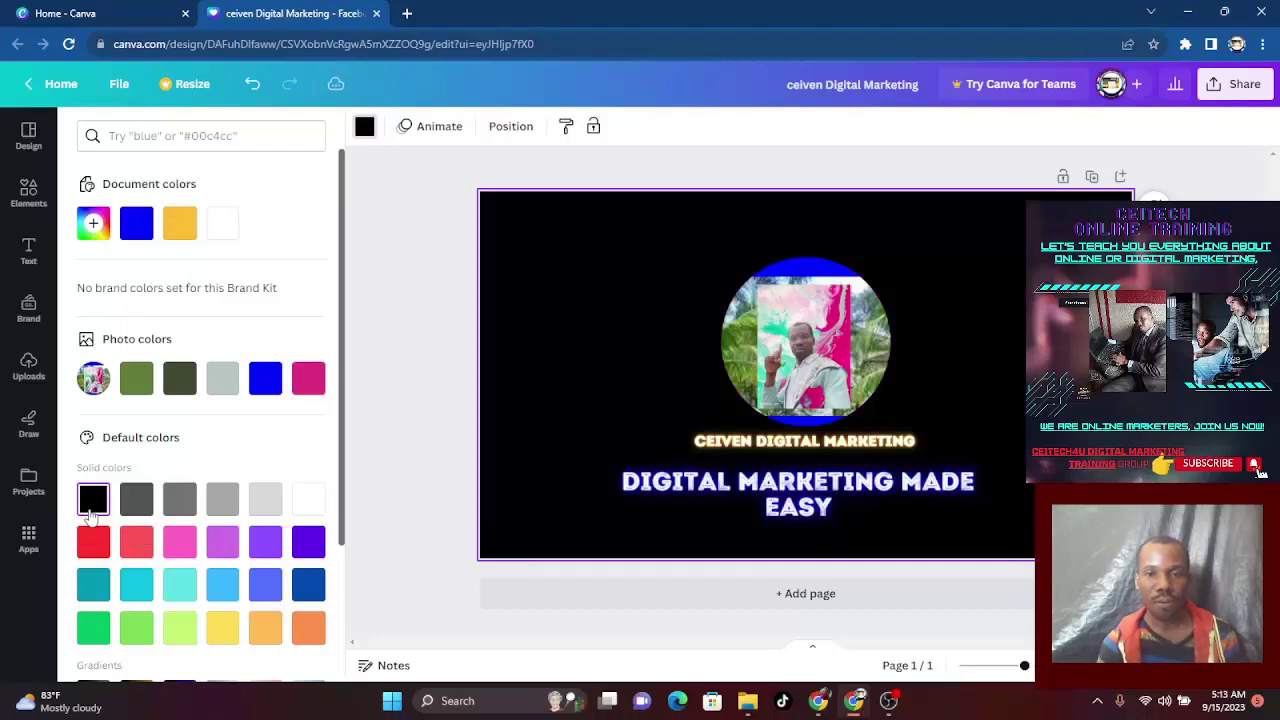
pyautogui.click(308, 586)
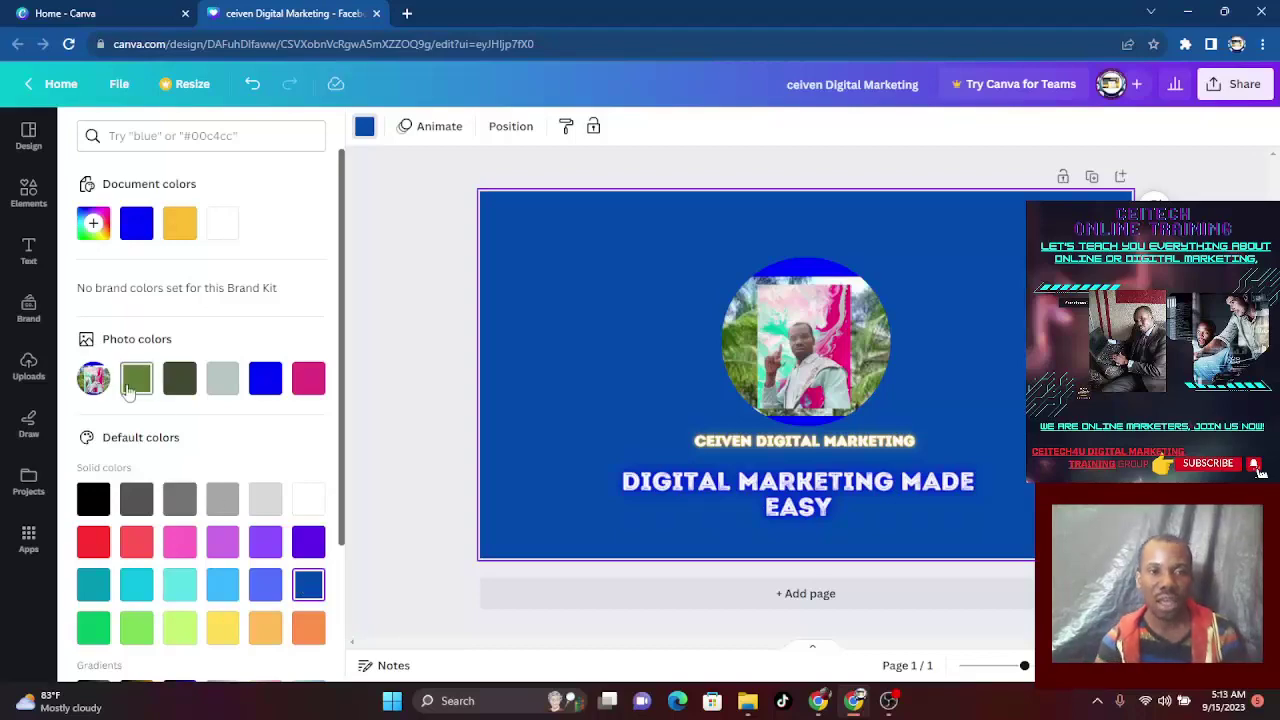
pyautogui.click(28, 250)
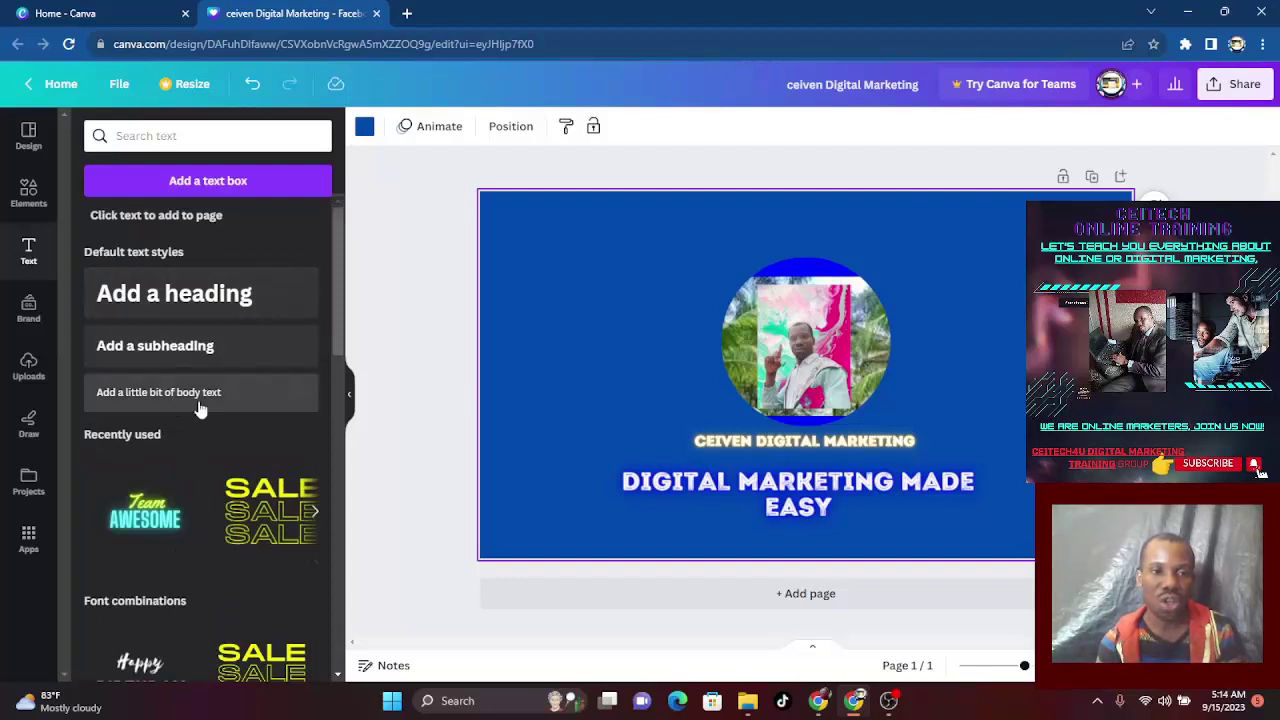
# Add a new heading and drag it to the blue cover's top-left corner
pyautogui.click(174, 293)
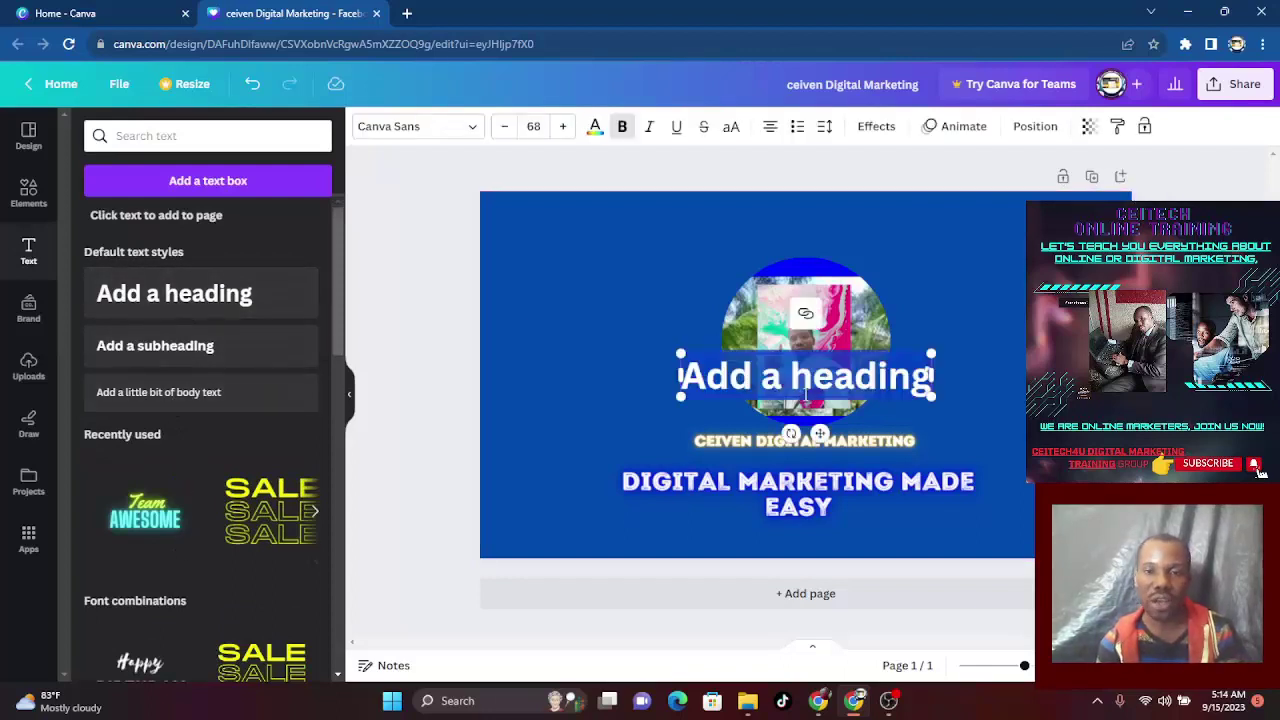
pyautogui.click(632, 440)
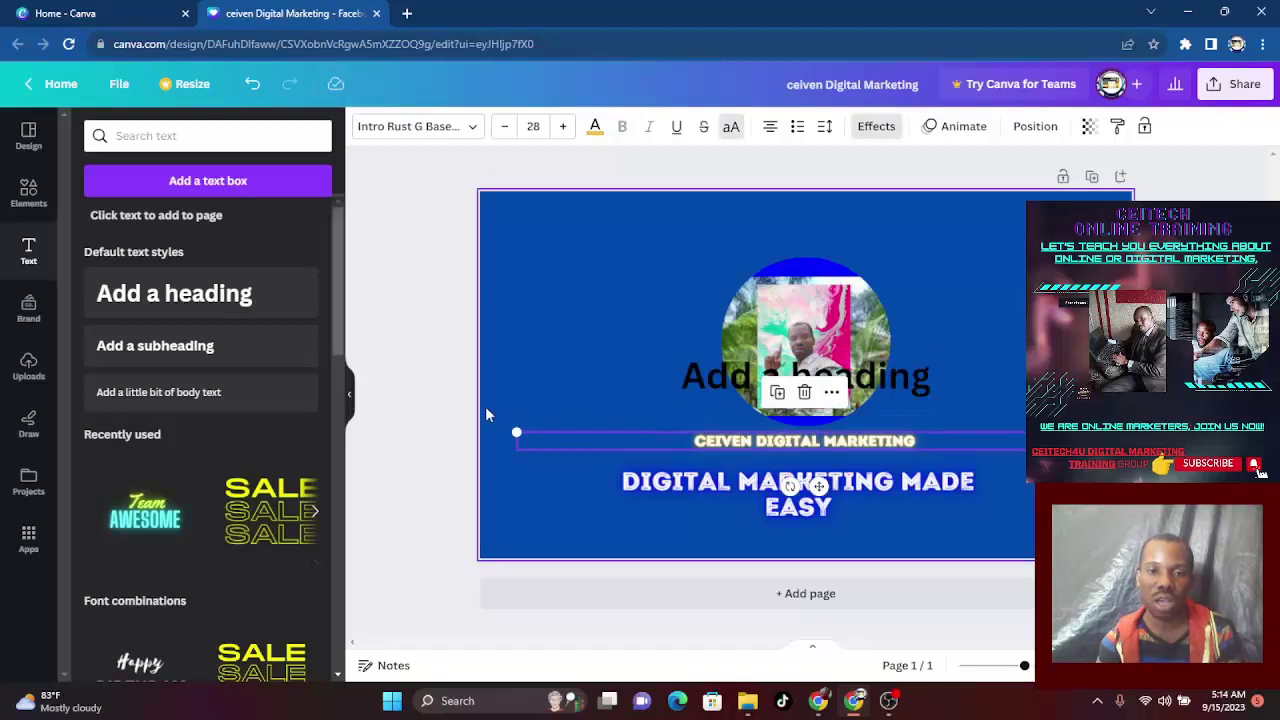
pyautogui.click(883, 393)
pyautogui.moveTo(883, 393); pyautogui.dragTo(674, 252)
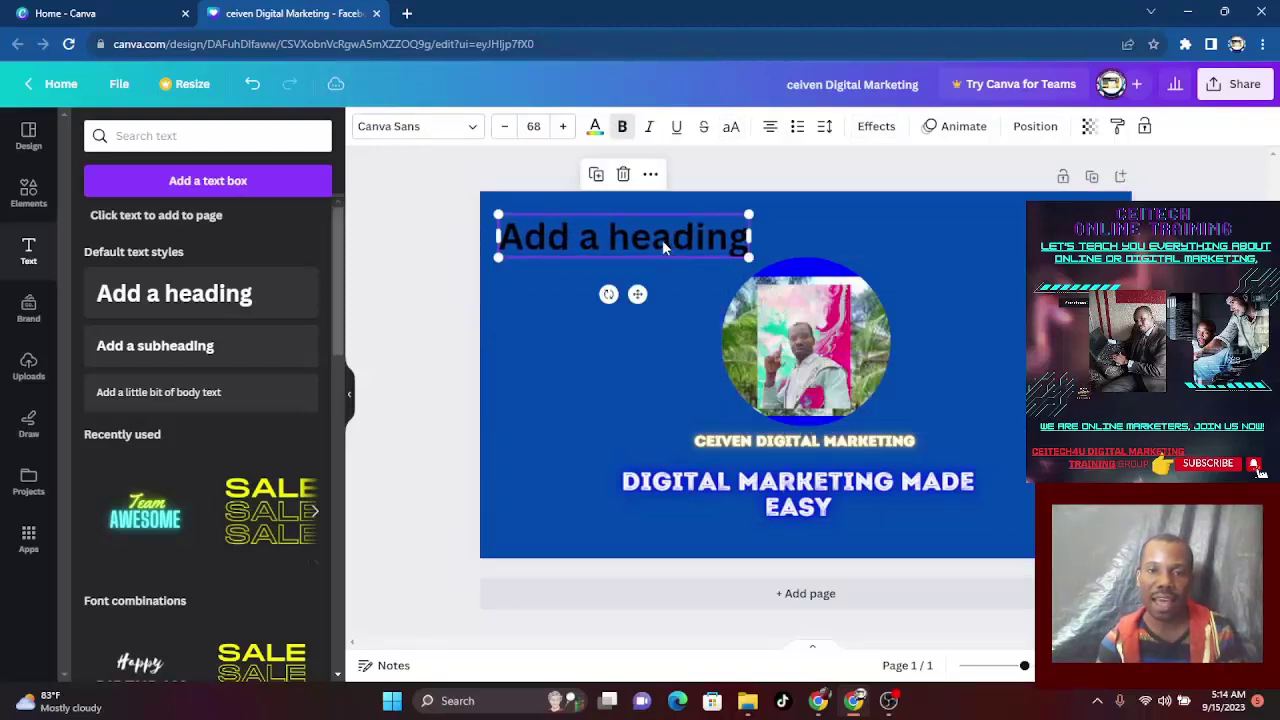
# Trim the heading text down to just 'ding' and deselect it
pyautogui.doubleClick(662, 240)
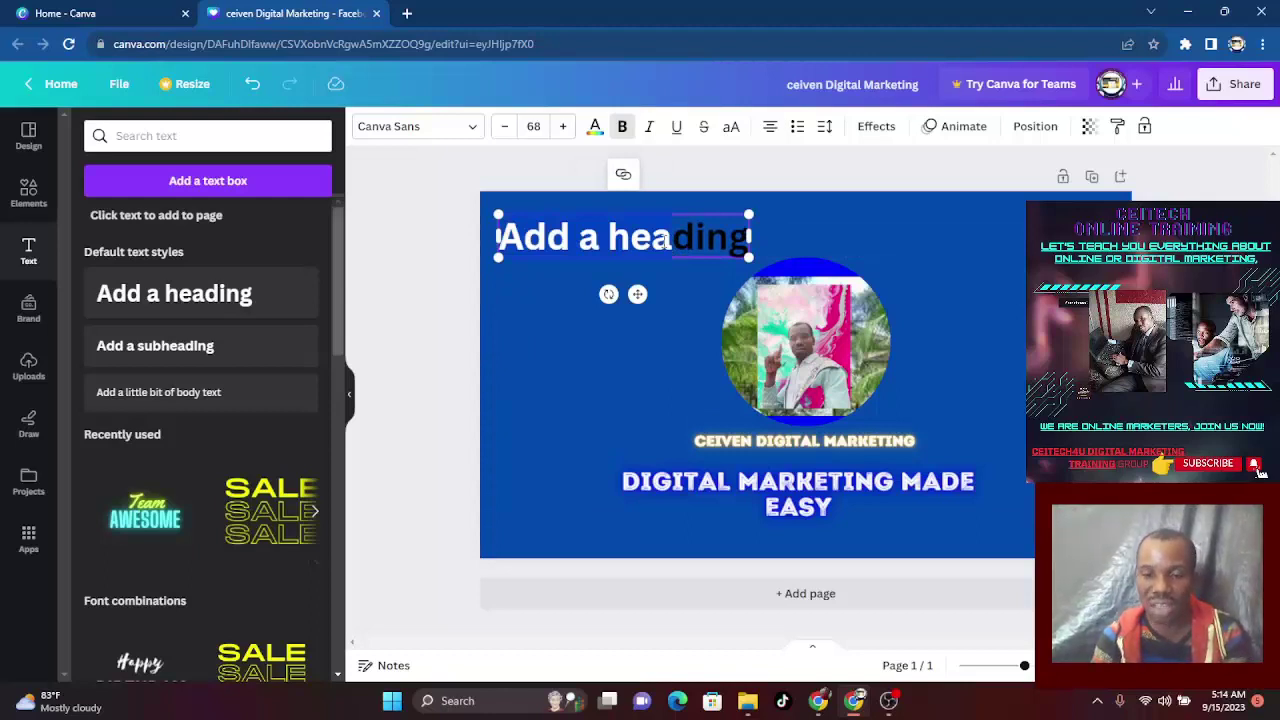
pyautogui.press('BackSpace')
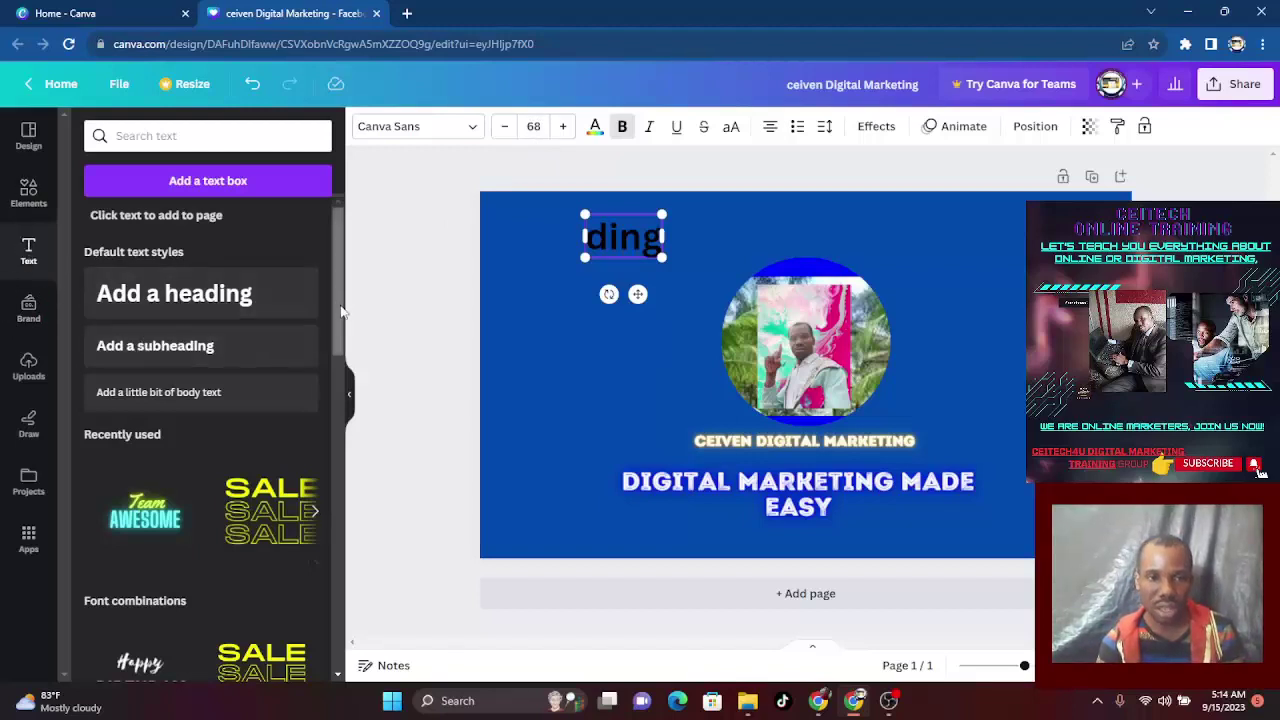
pyautogui.moveTo(340, 312); pyautogui.dragTo(348, 433)
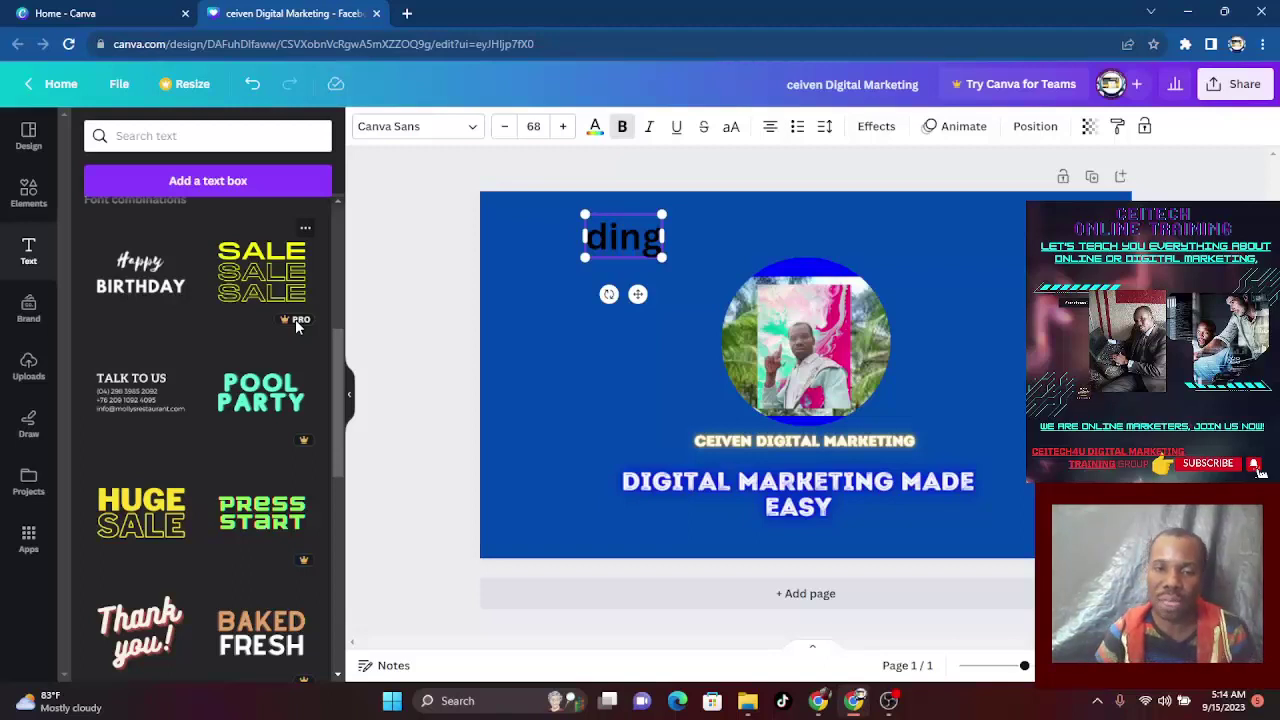
pyautogui.click(568, 312)
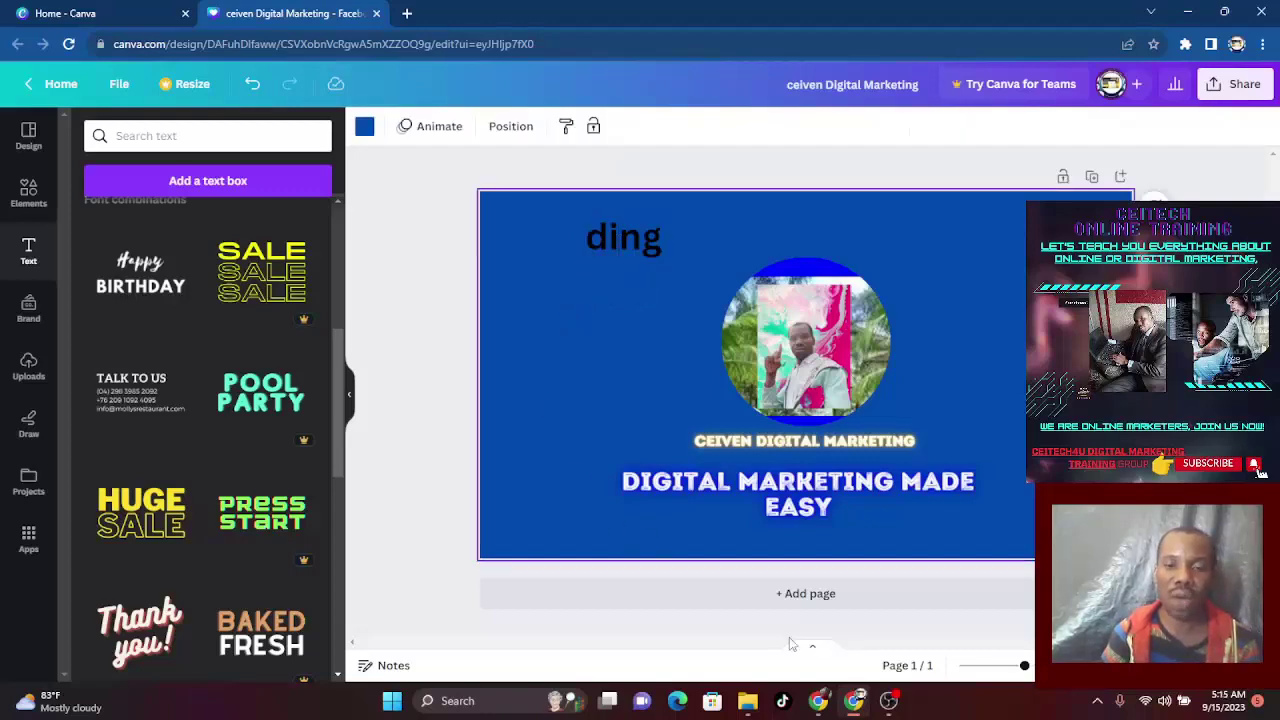
# Switch to the other Chrome window and view Facebook's Create a Page form
pyautogui.click(819, 702)
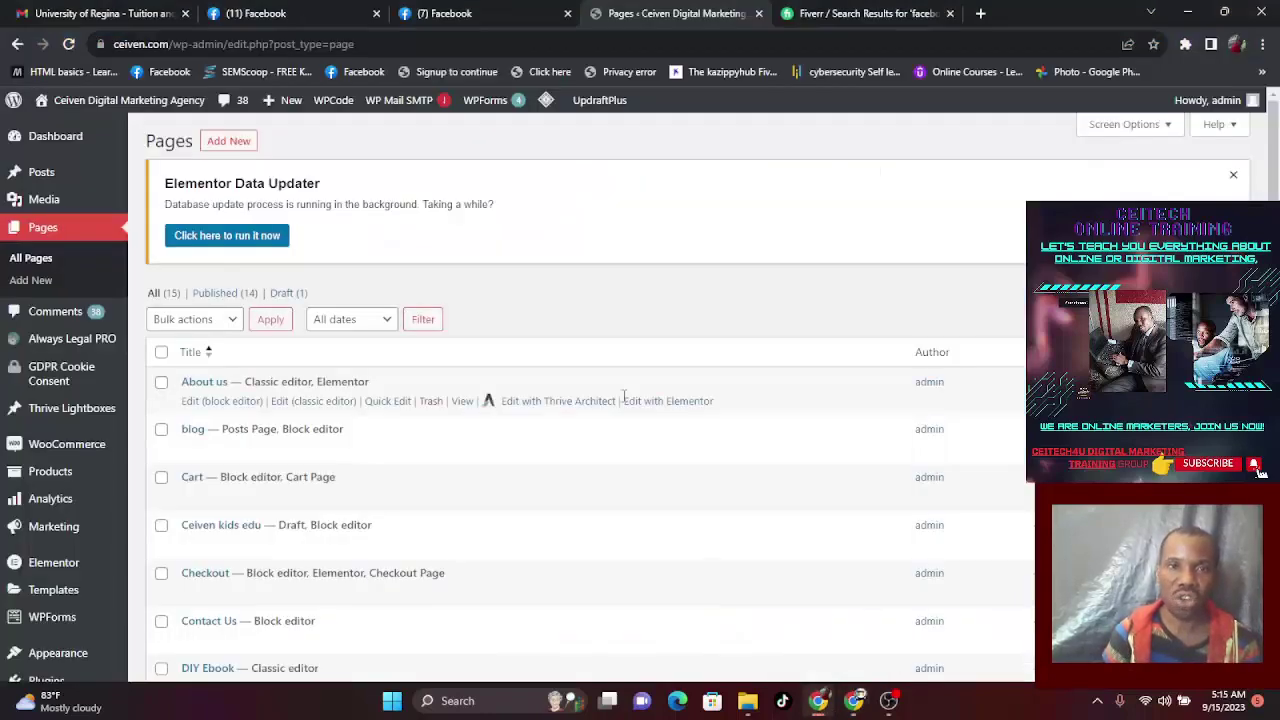
pyautogui.click(463, 15)
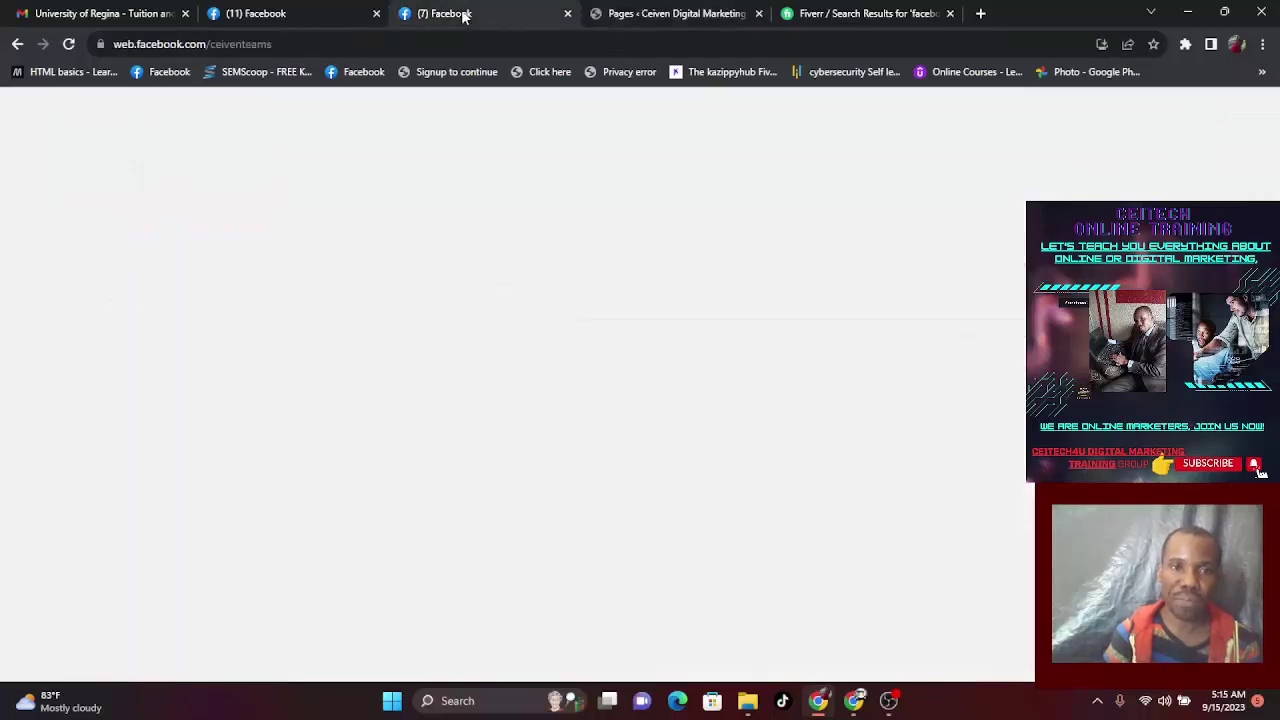
pyautogui.click(306, 15)
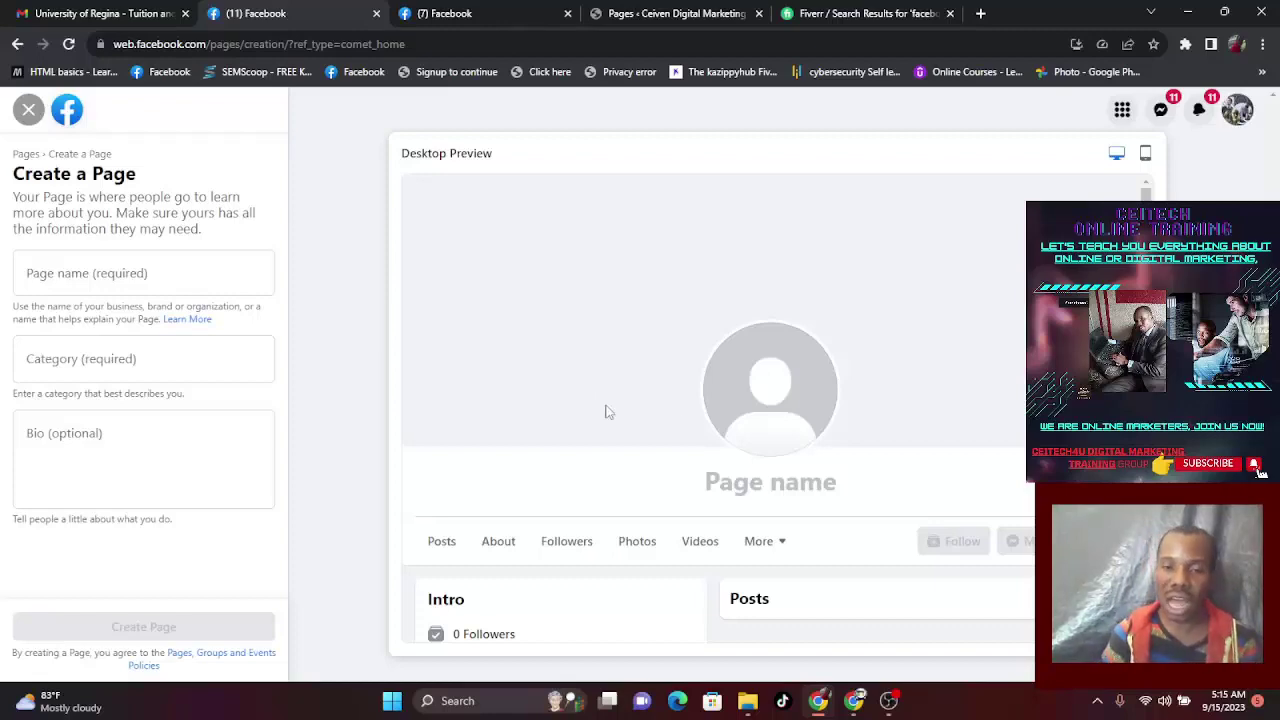
# Return to the fire-themed CEIVEN - Facebook Cover design in Canva, hiding the OBS window
pyautogui.click(889, 701)
pyautogui.click(893, 702)
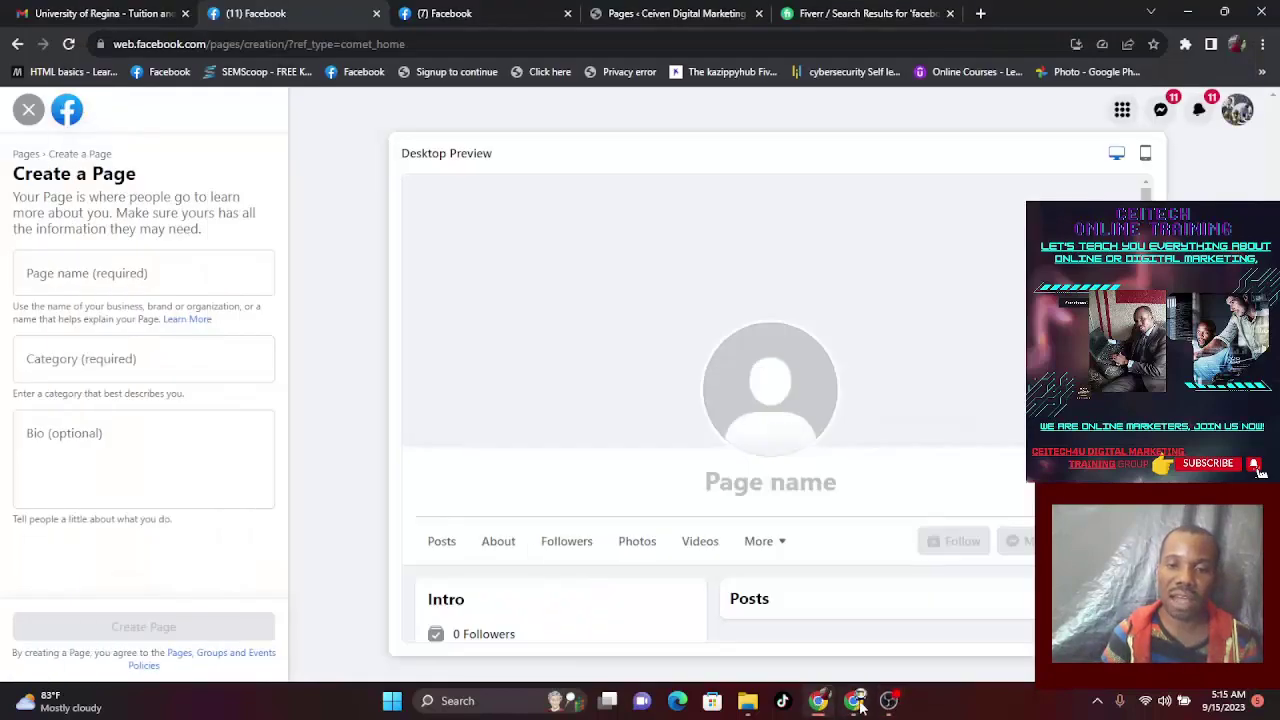
pyautogui.click(854, 701)
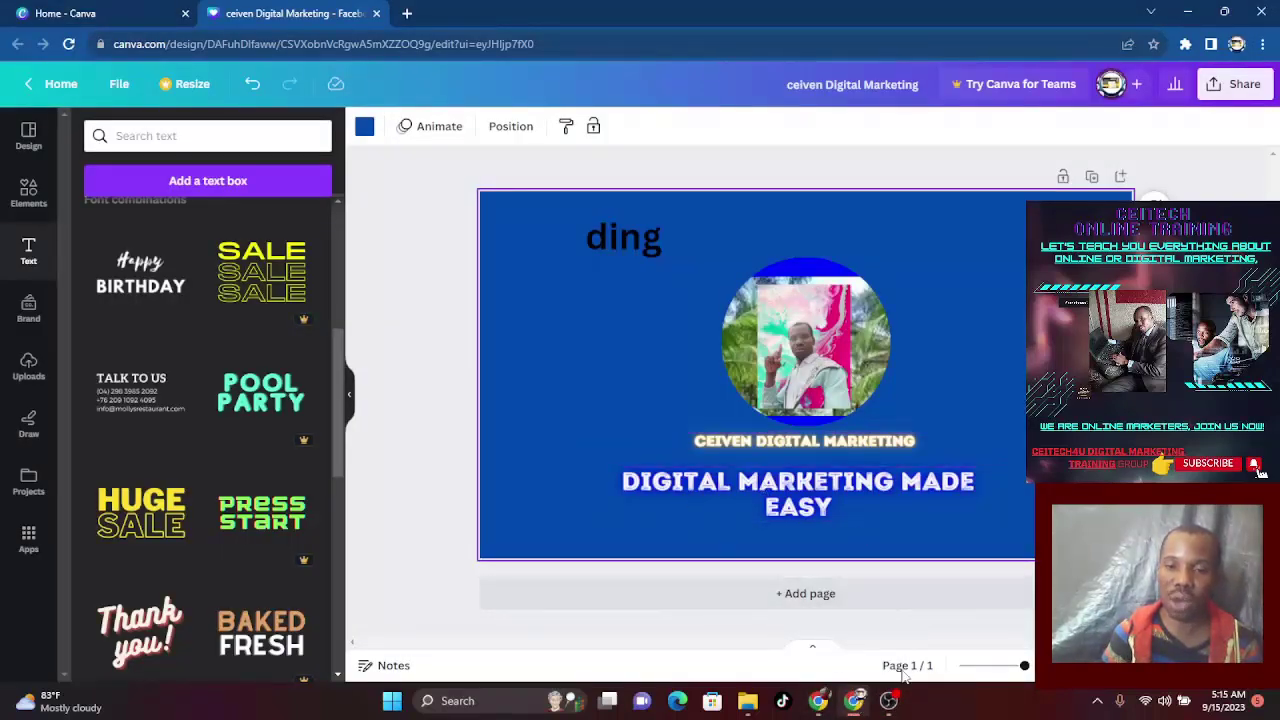
pyautogui.click(893, 702)
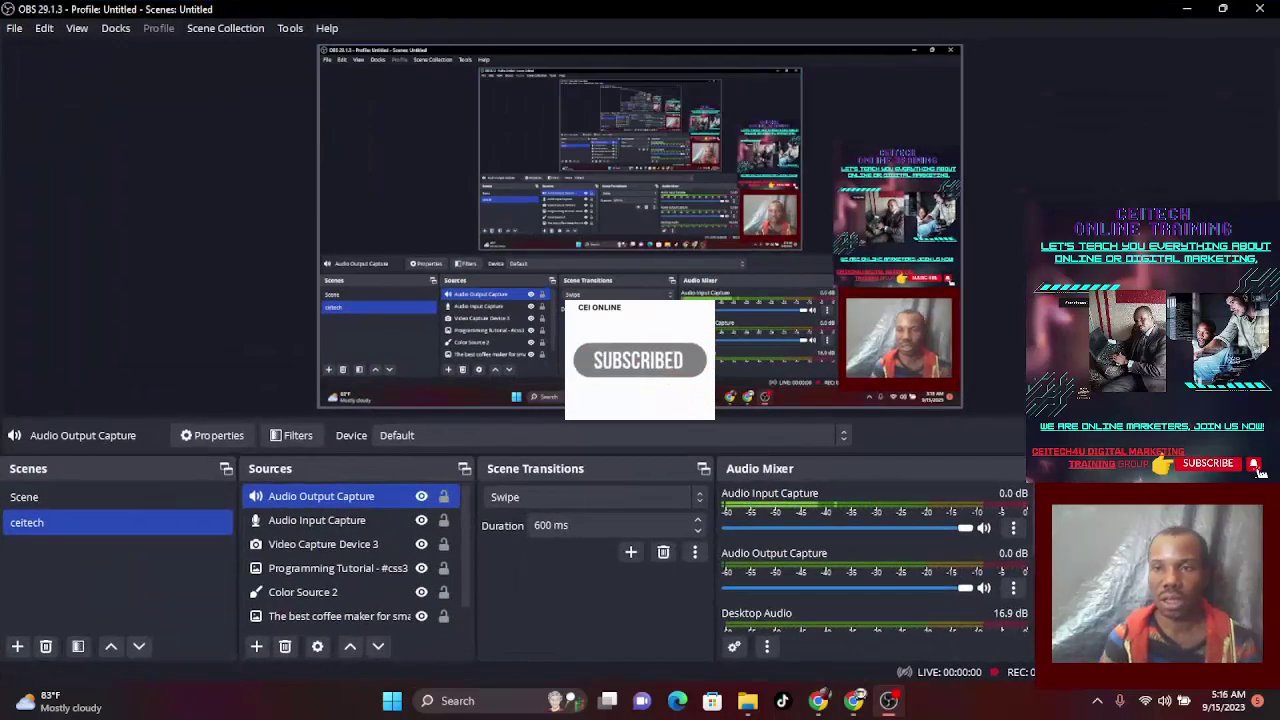
pyautogui.click(1181, 13)
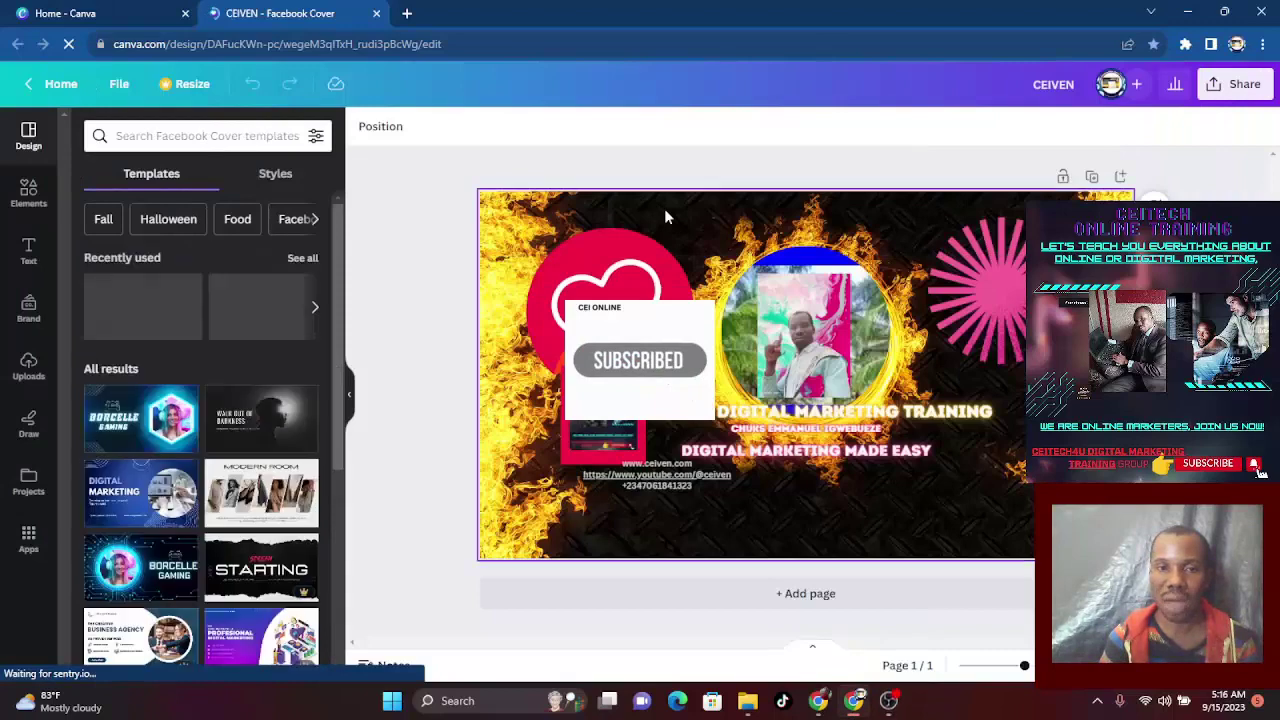
# Nudge the contact details block, then resize the circular photo to about 387 × 387, centred above CEIVEN
pyautogui.click(662, 485)
pyautogui.moveTo(653, 483); pyautogui.dragTo(666, 486)
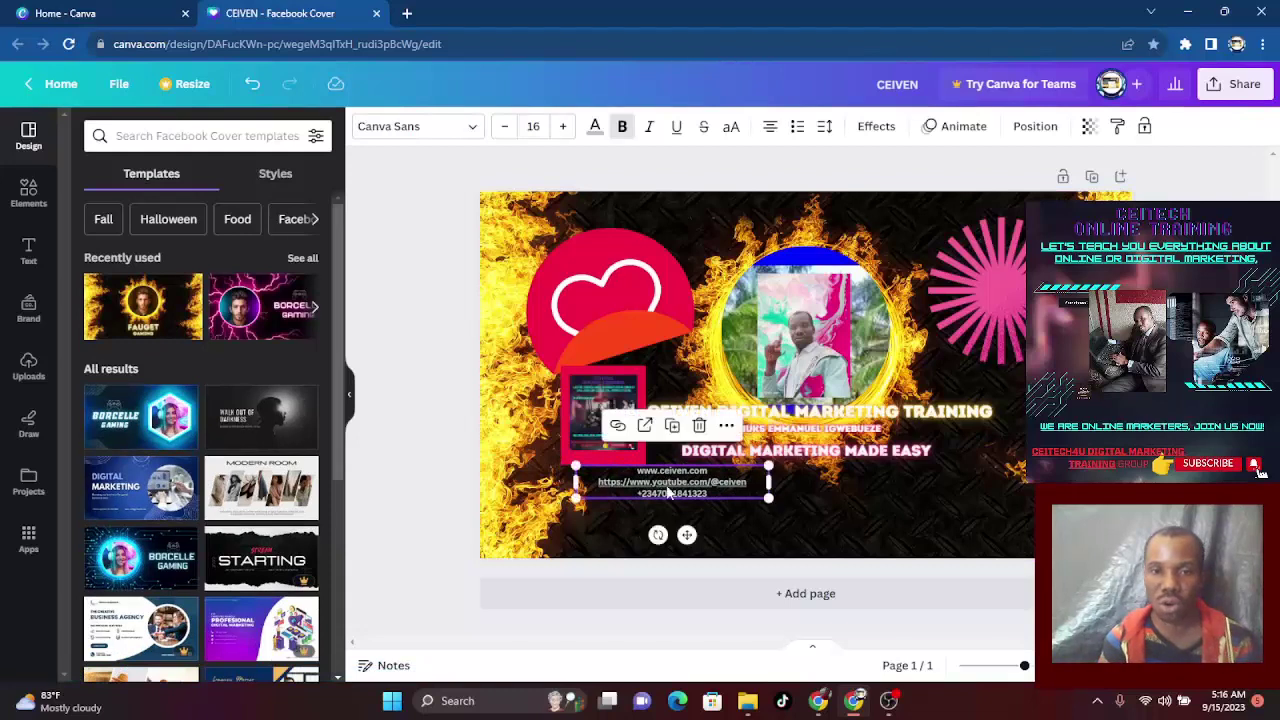
pyautogui.click(797, 330)
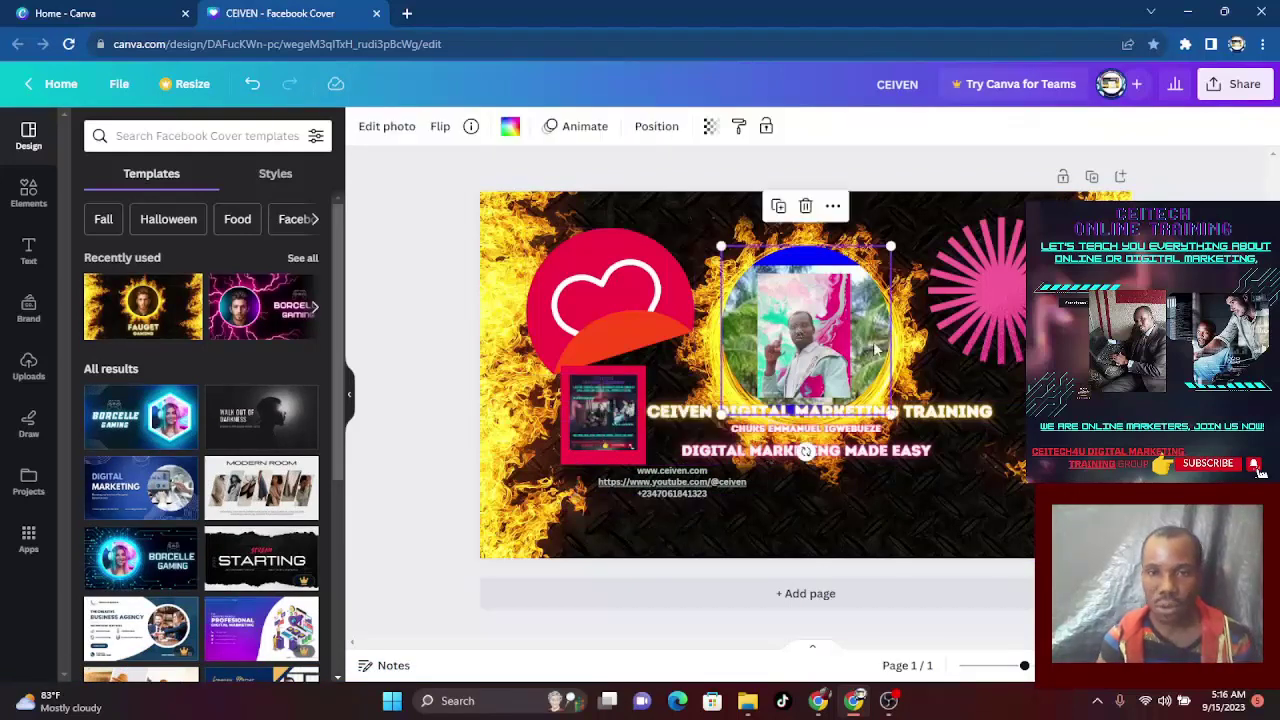
pyautogui.moveTo(893, 413)
pyautogui.mouseDown()
pyautogui.moveTo(945, 458)
pyautogui.moveTo(880, 400)
pyautogui.mouseUp()
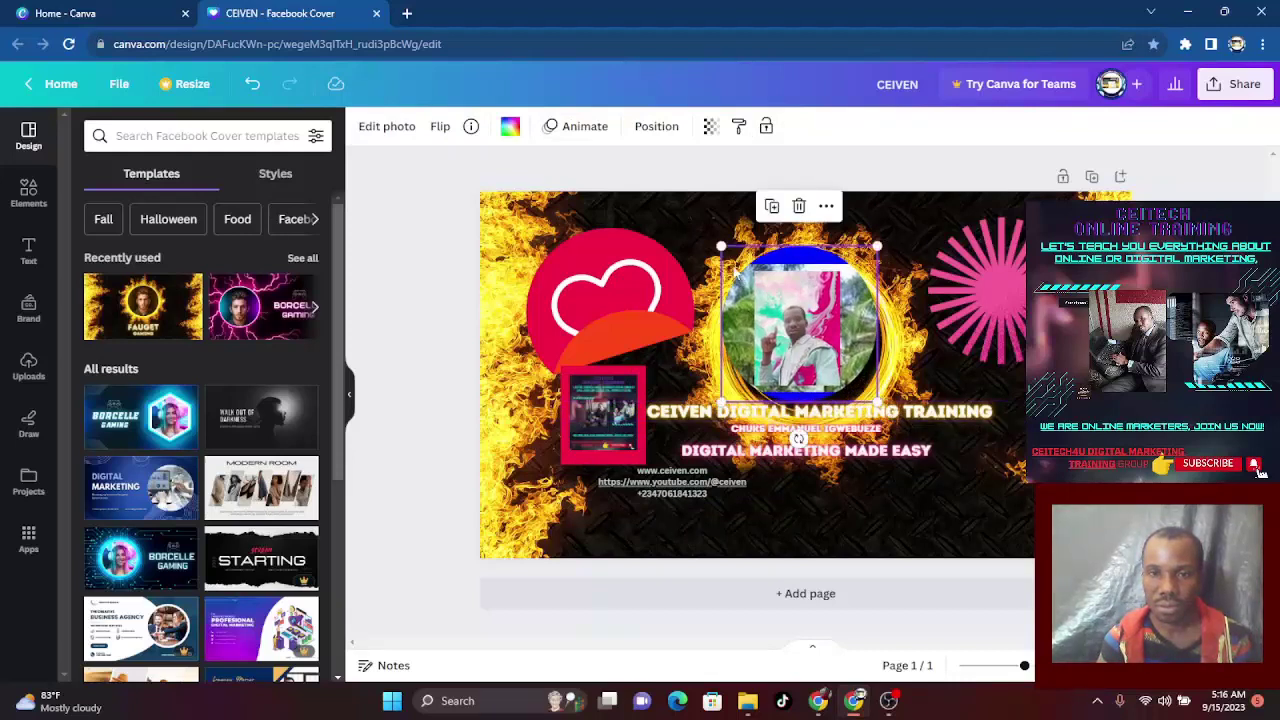
pyautogui.moveTo(721, 246); pyautogui.dragTo(727, 255)
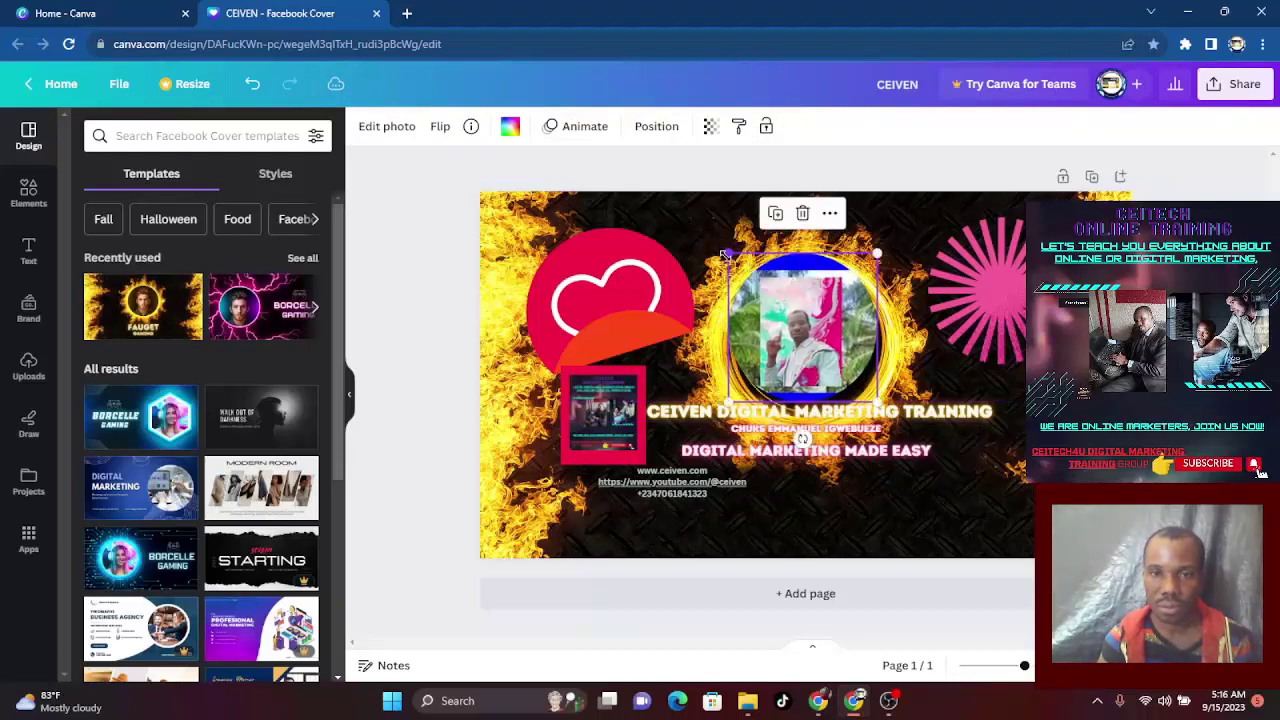
pyautogui.moveTo(799, 328); pyautogui.dragTo(799, 335)
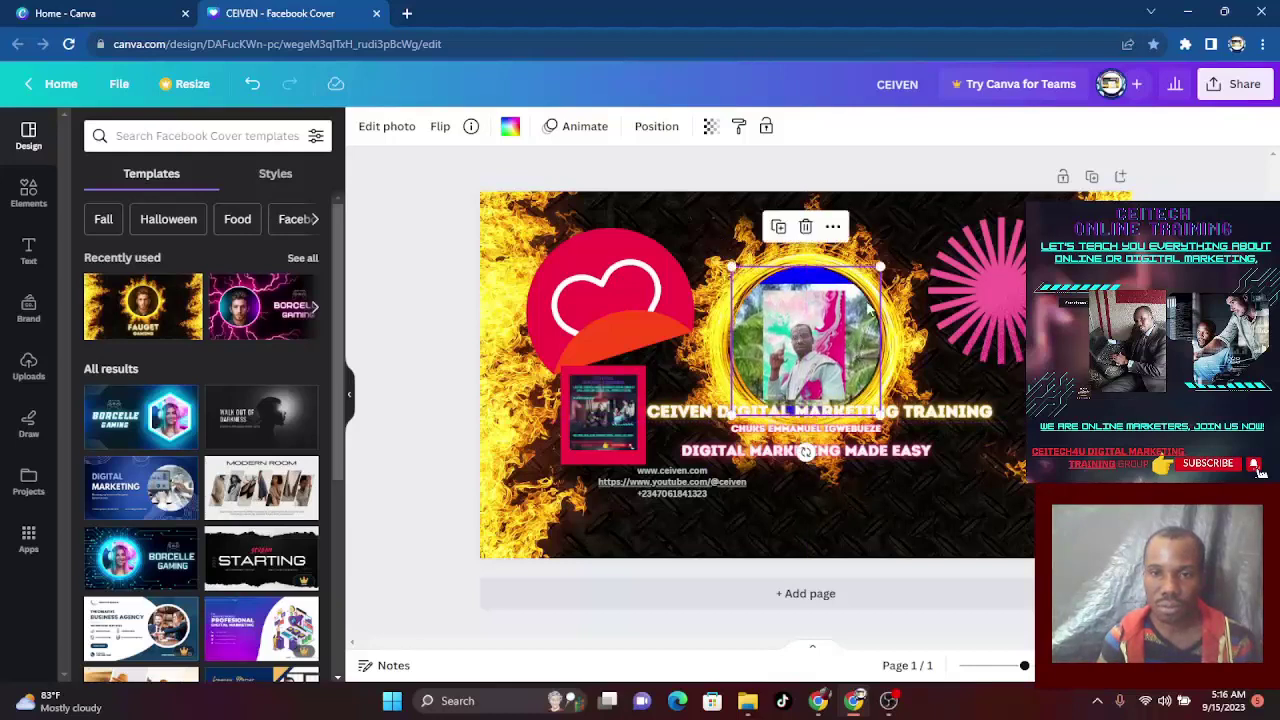
pyautogui.moveTo(880, 265); pyautogui.dragTo(885, 258)
pyautogui.moveTo(824, 327); pyautogui.dragTo(814, 330)
pyautogui.moveTo(721, 267); pyautogui.dragTo(712, 258)
pyautogui.moveTo(792, 342); pyautogui.dragTo(803, 343)
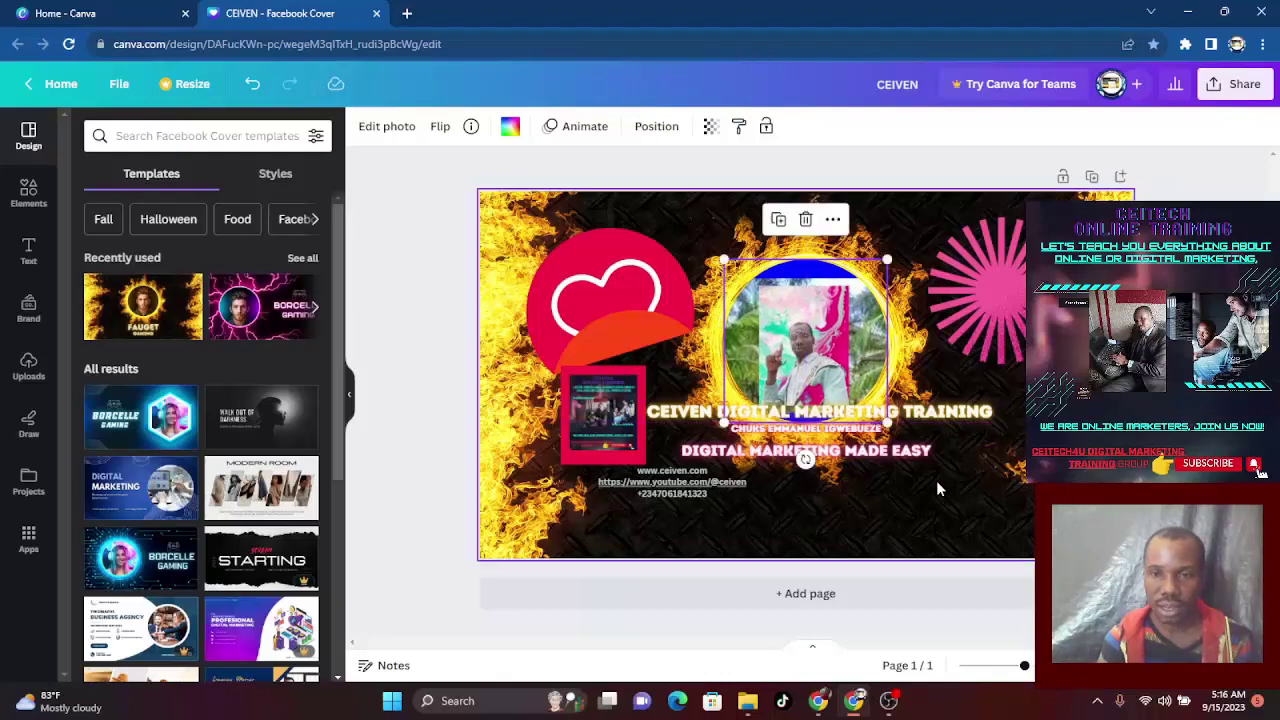
pyautogui.click(818, 452)
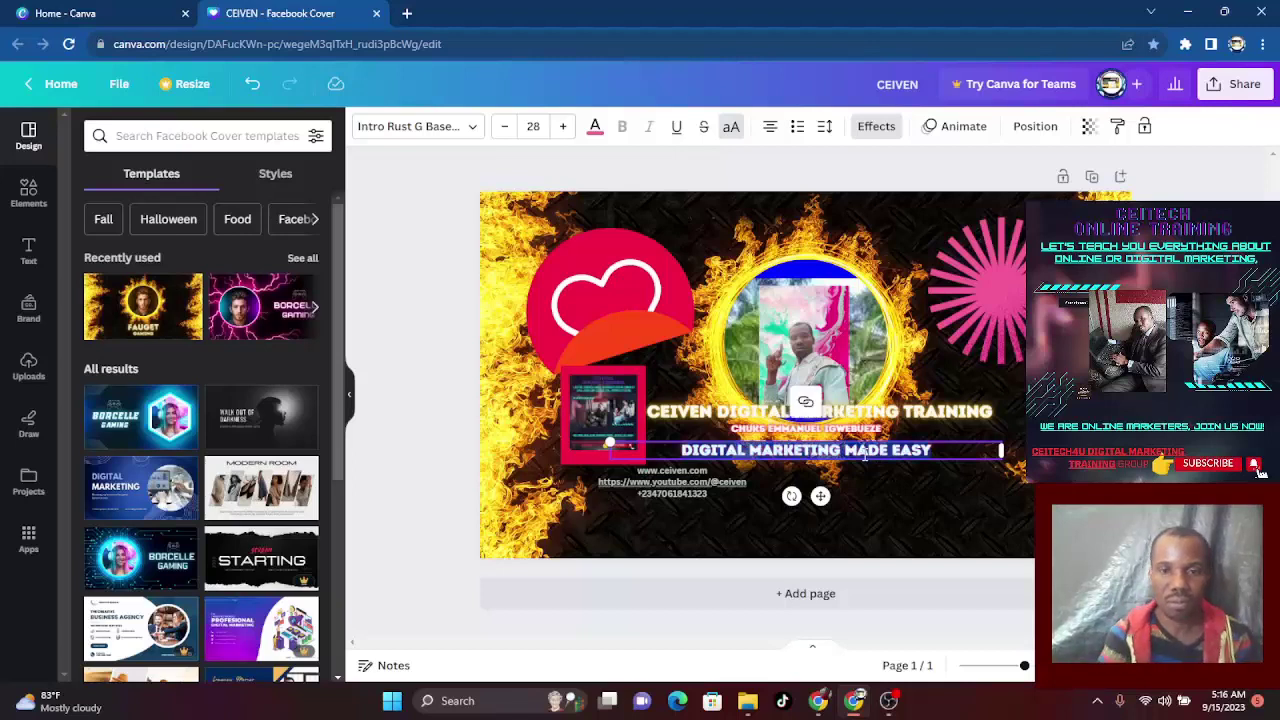
# Set the DIGITAL MARKETING MADE EASY line to size 24 and the presenter's name line to 15
pyautogui.click(547, 126)
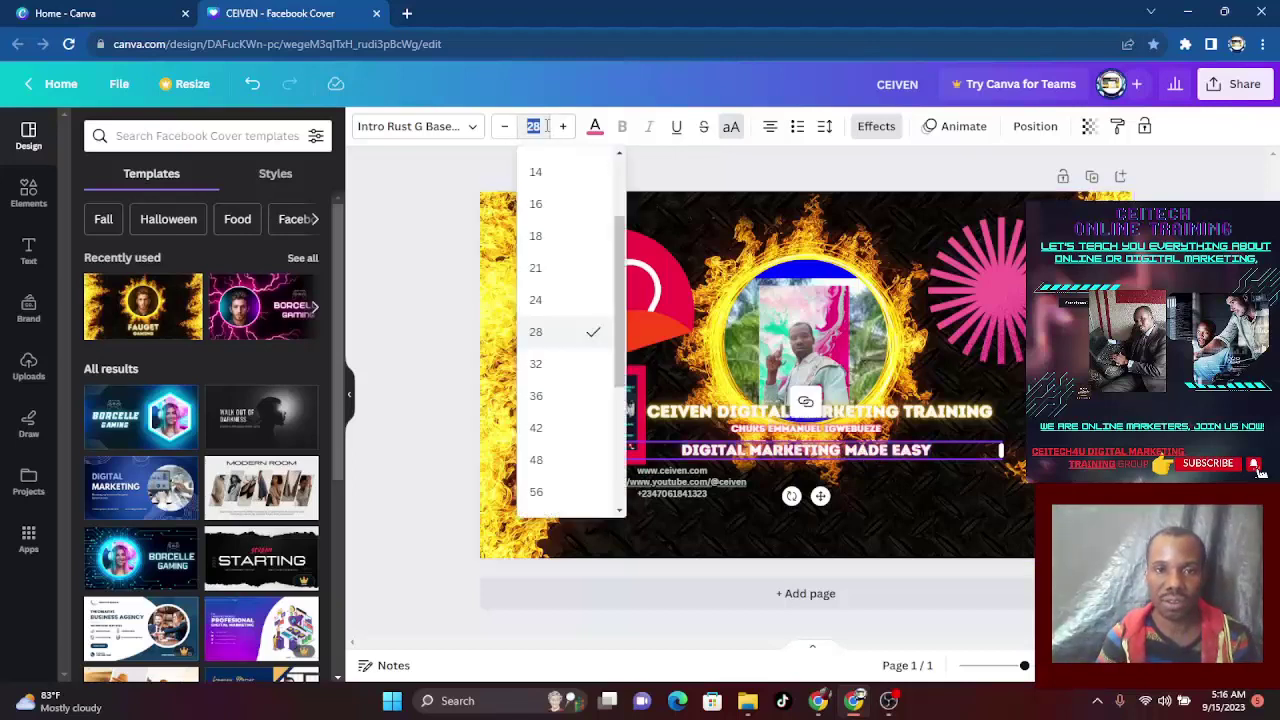
pyautogui.click(540, 300)
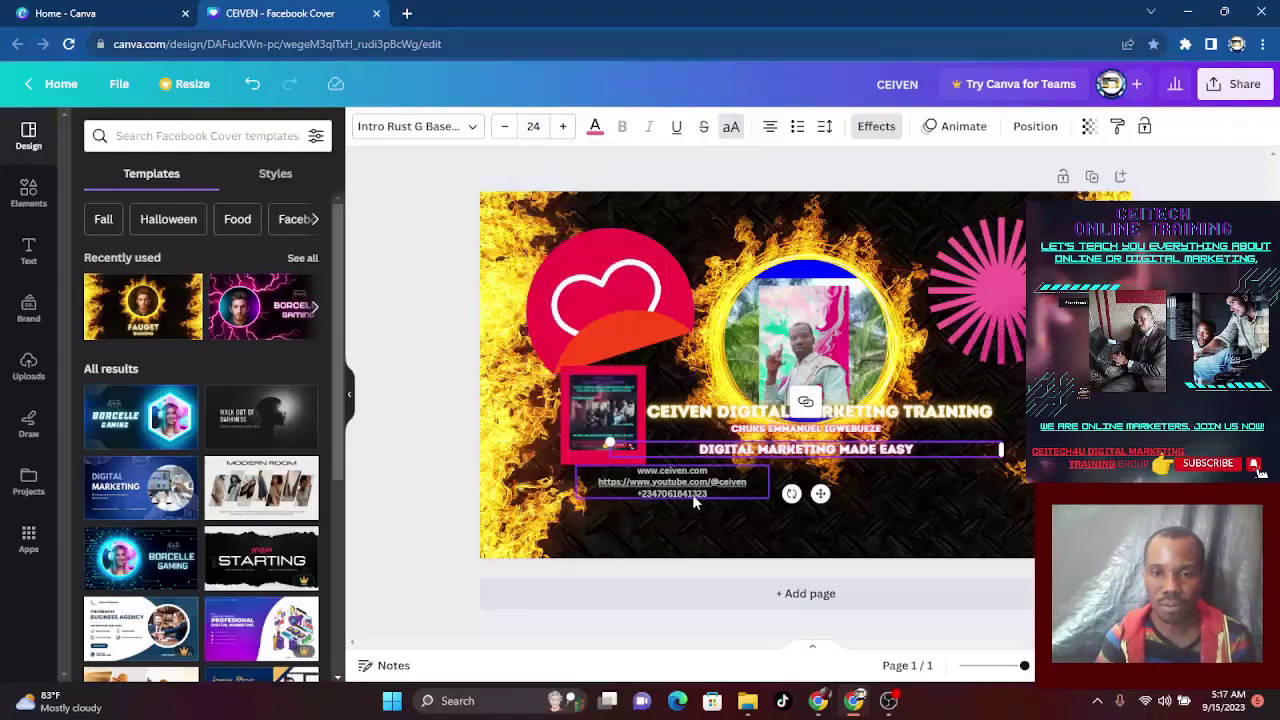
pyautogui.click(754, 434)
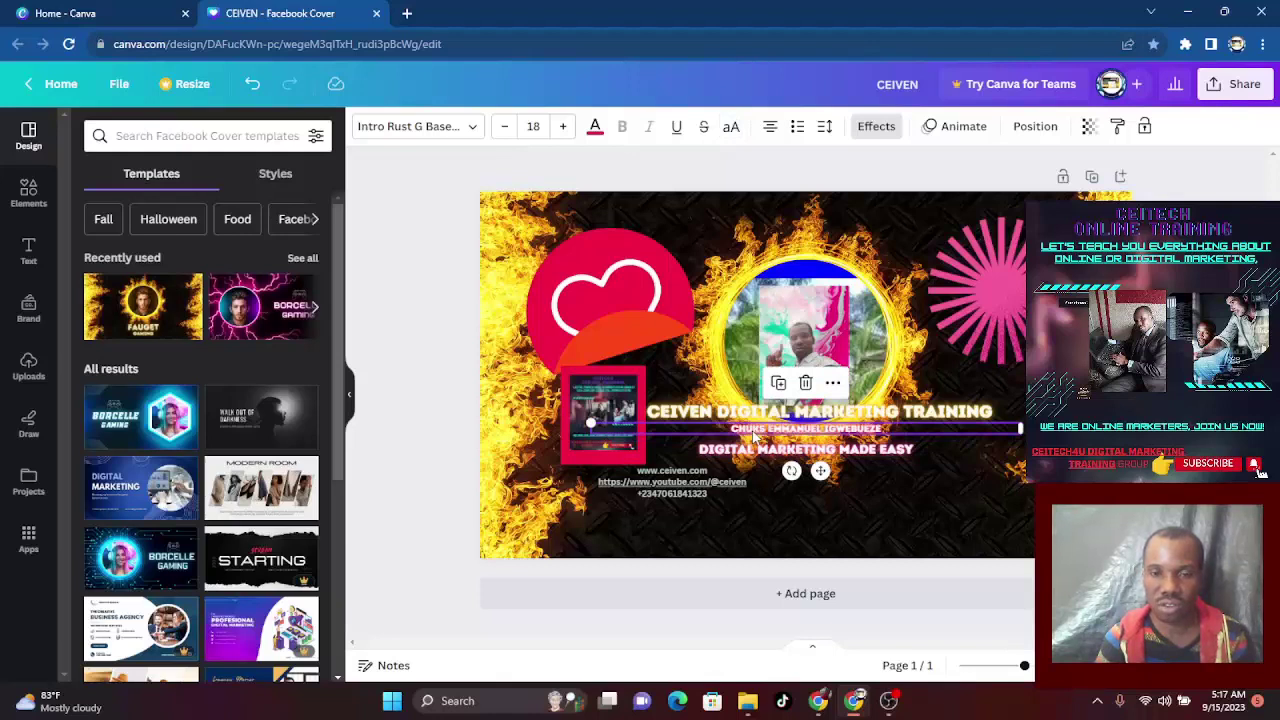
pyautogui.click(754, 434)
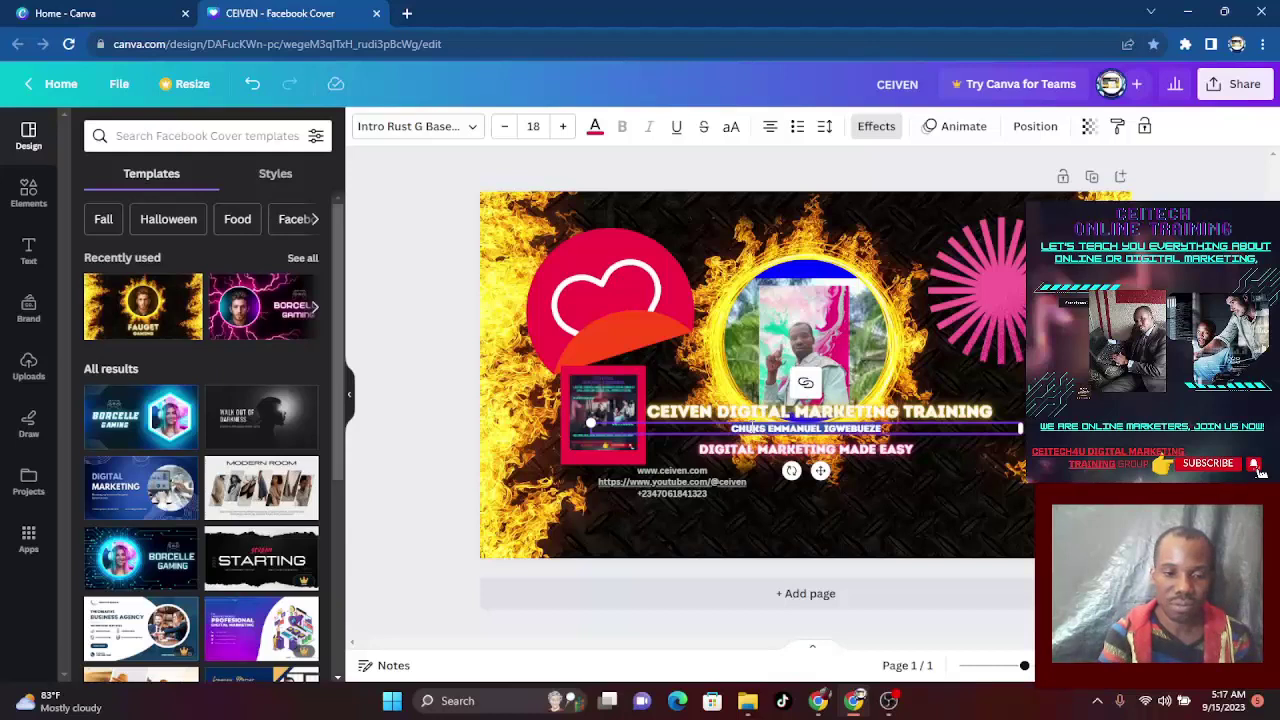
pyautogui.click(534, 126)
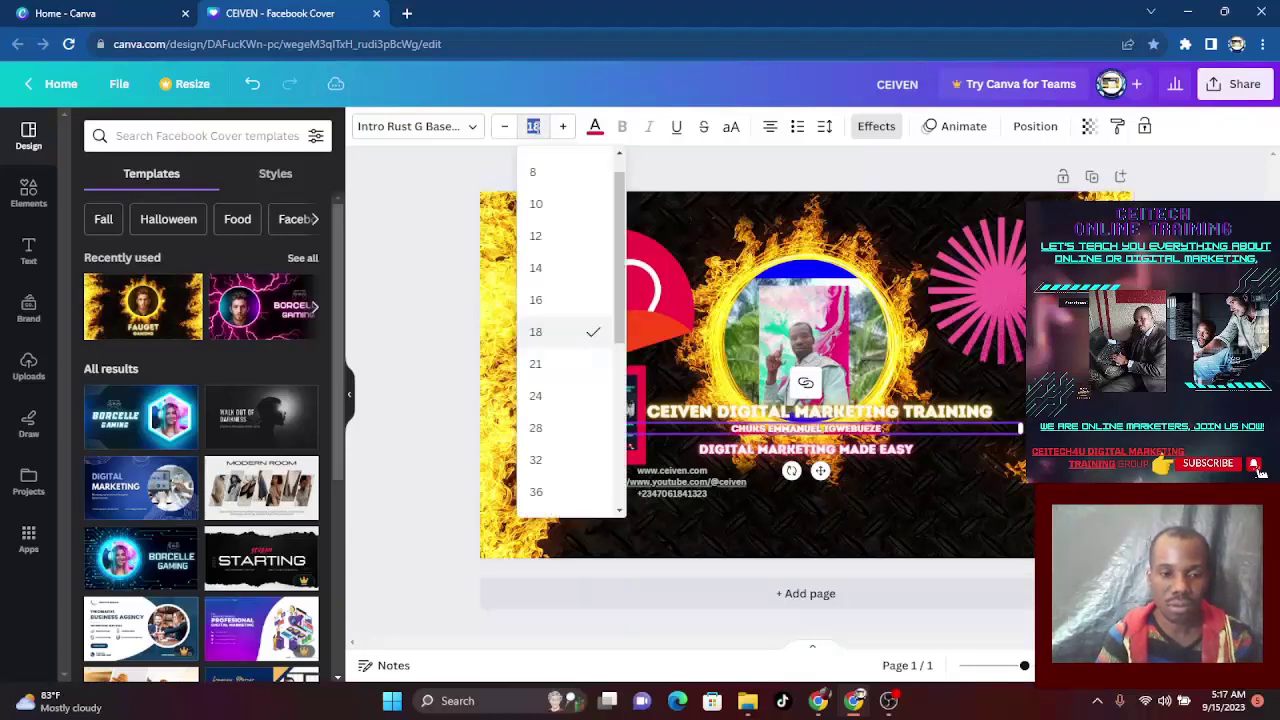
pyautogui.write('15')
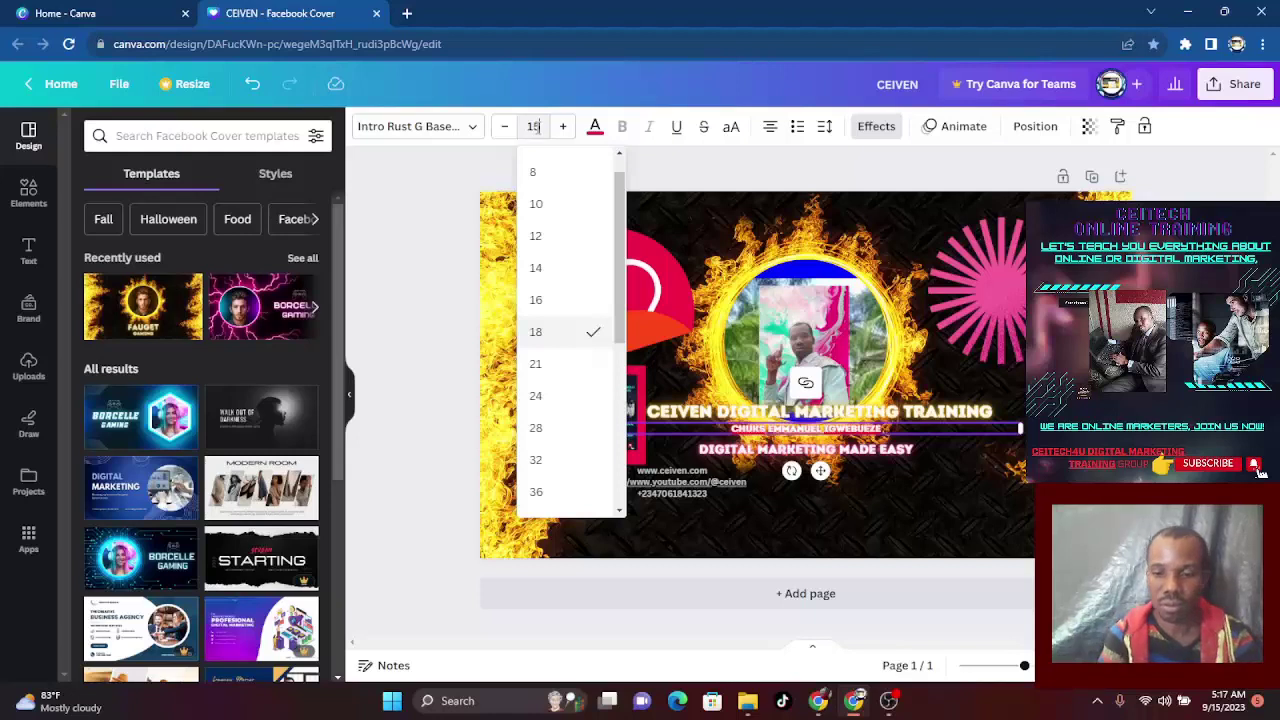
pyautogui.press('Return')
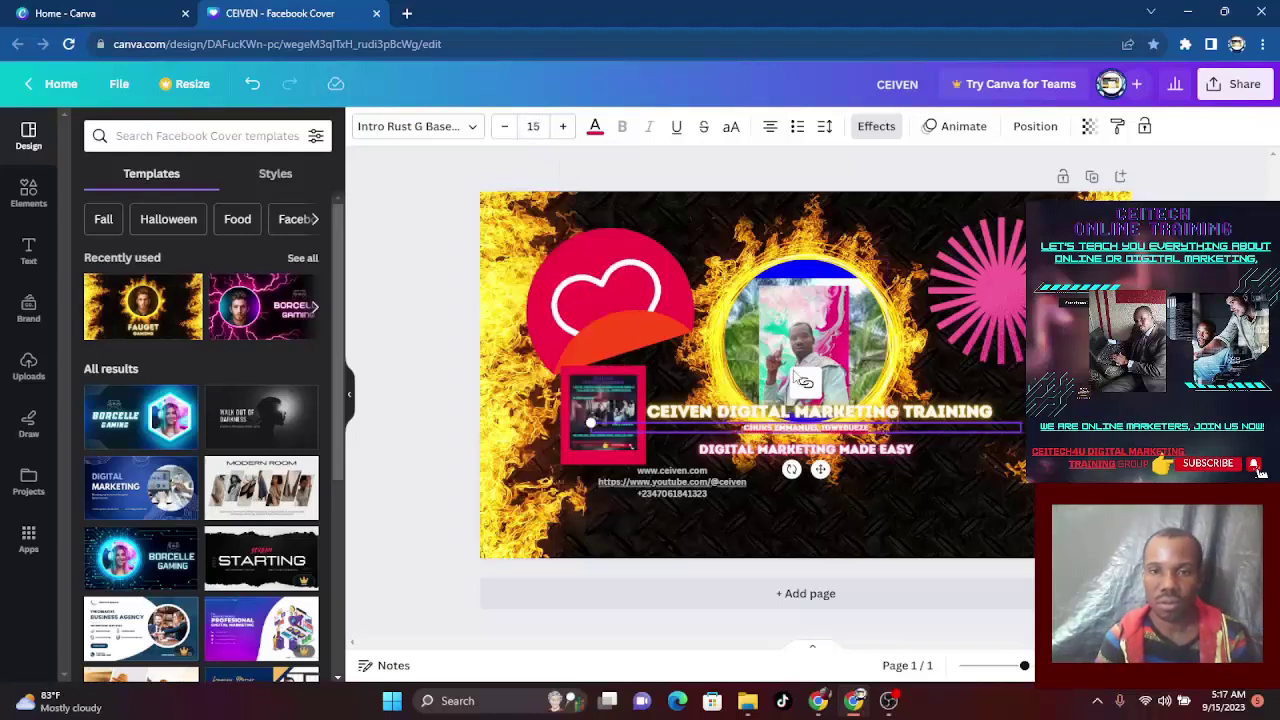
# Set the CEIVEN DIGITAL MARKETING TRAINING heading to font size 28
pyautogui.click(821, 416)
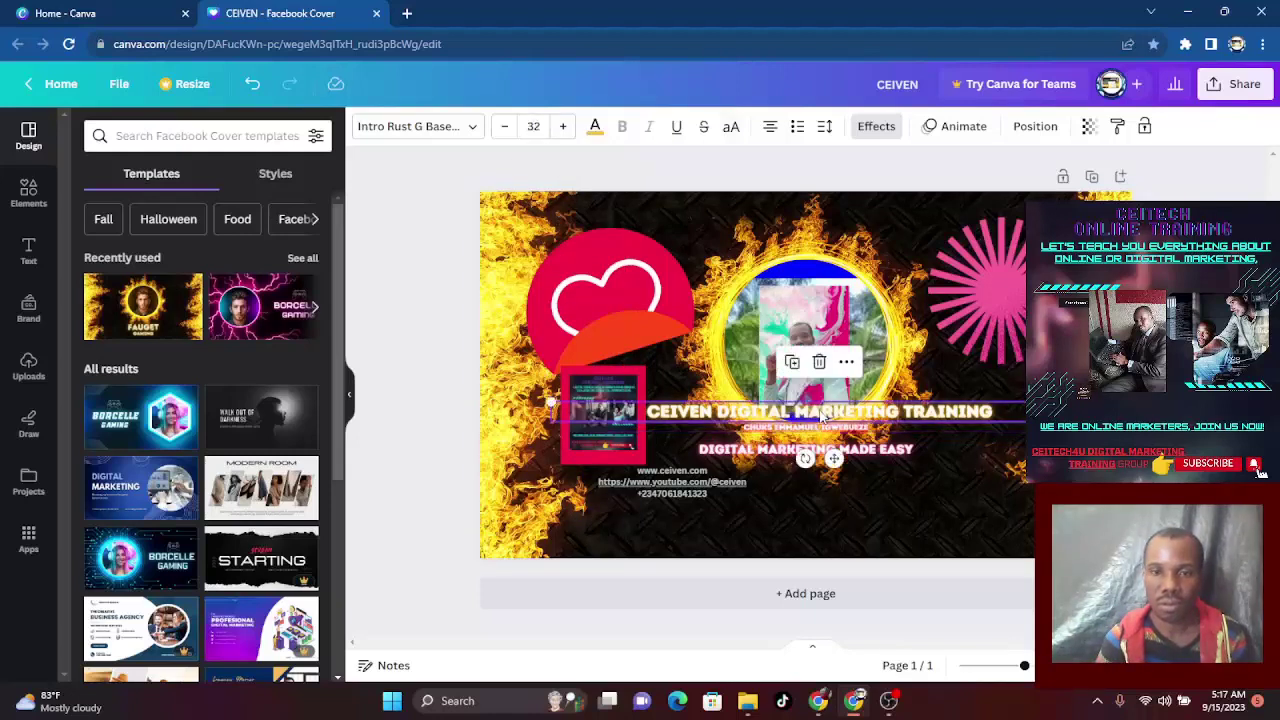
pyautogui.click(897, 405)
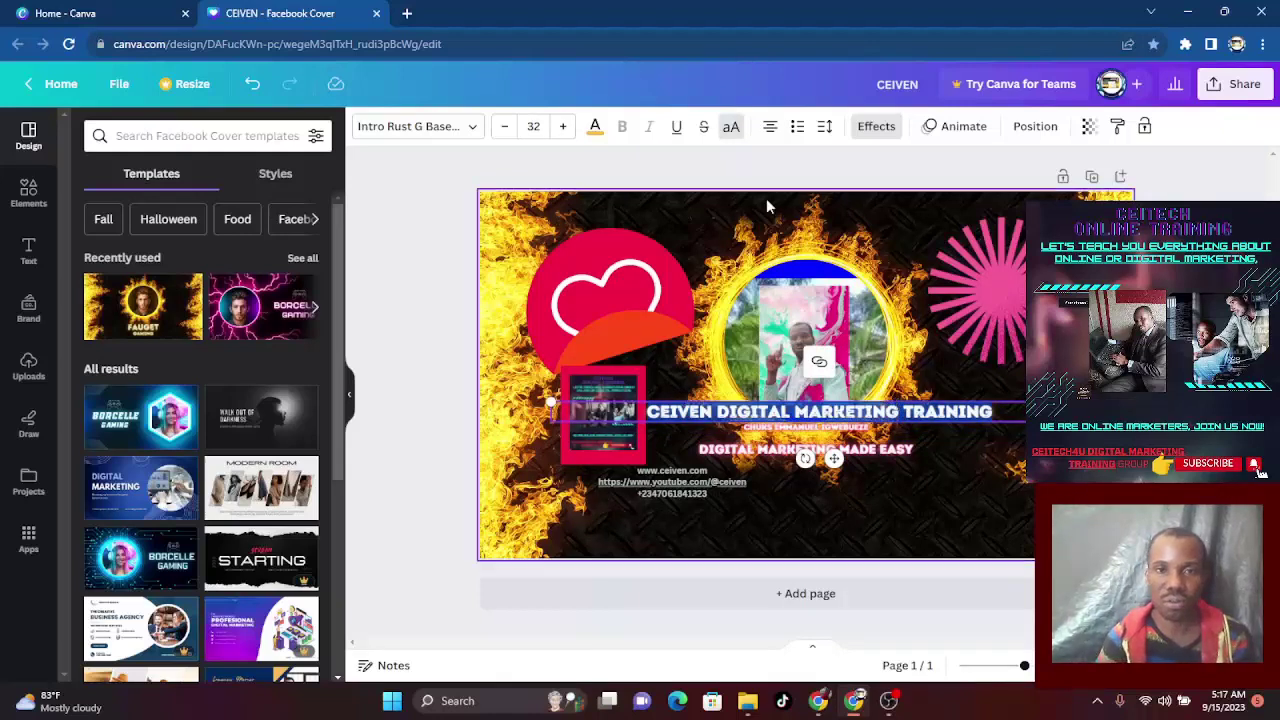
pyautogui.click(533, 126)
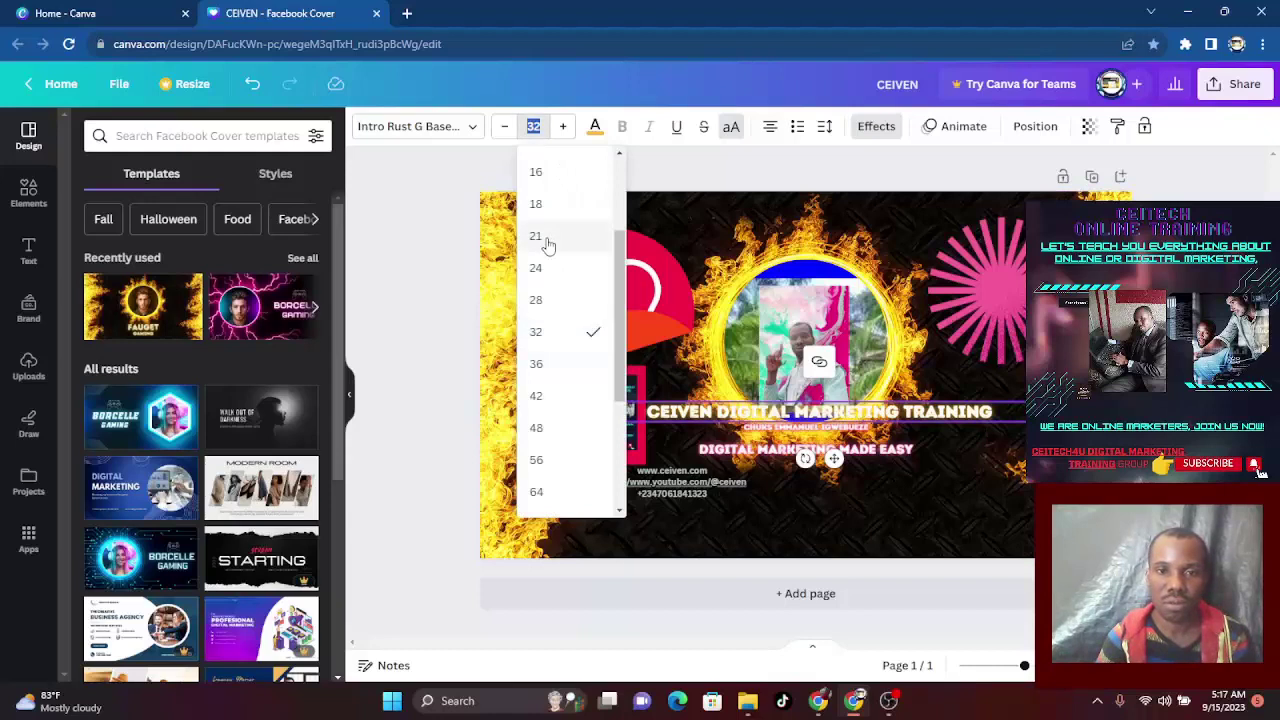
pyautogui.click(535, 299)
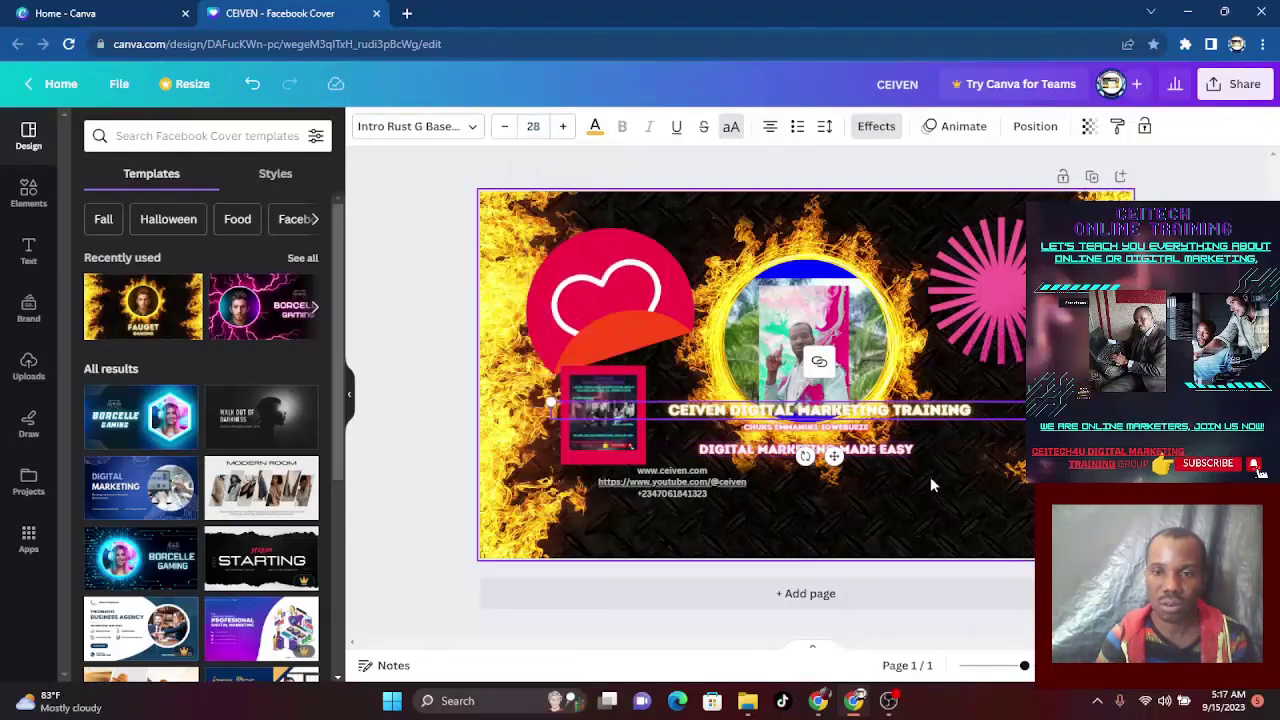
pyautogui.click(969, 492)
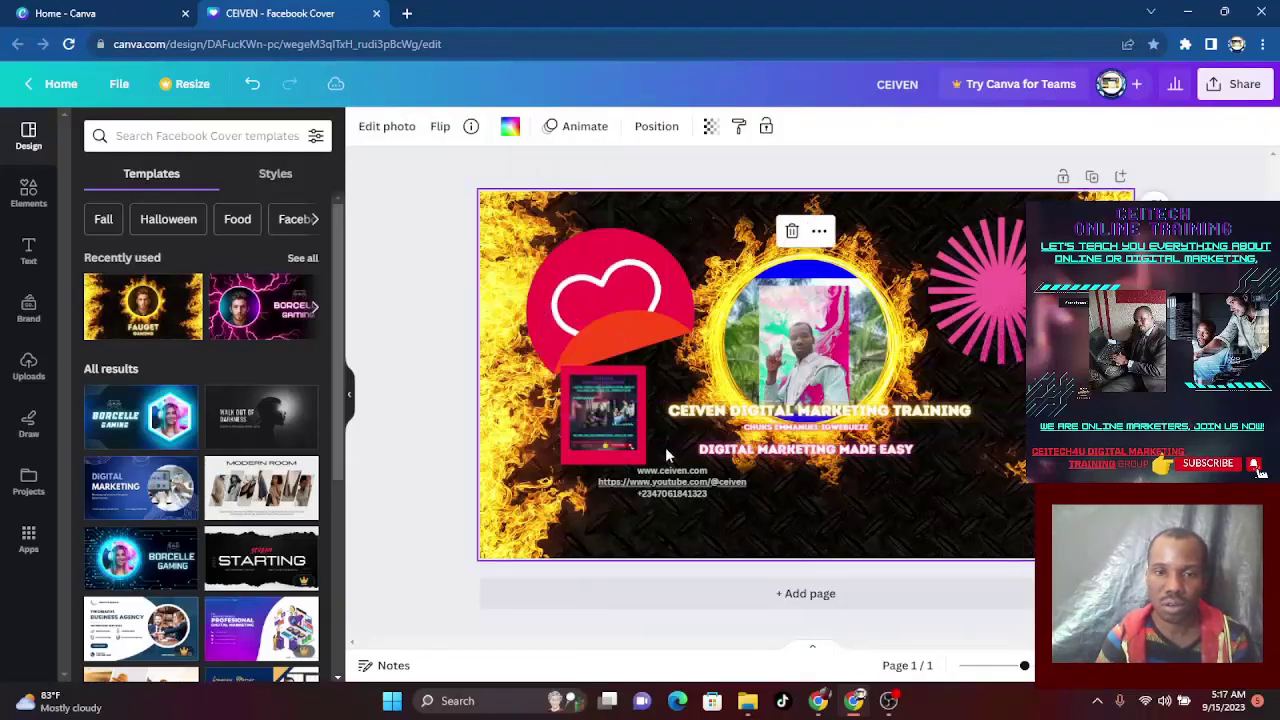
# Nudge the subtitle line under the heading slightly
pyautogui.click(598, 425)
pyautogui.moveTo(605, 425); pyautogui.dragTo(601, 424)
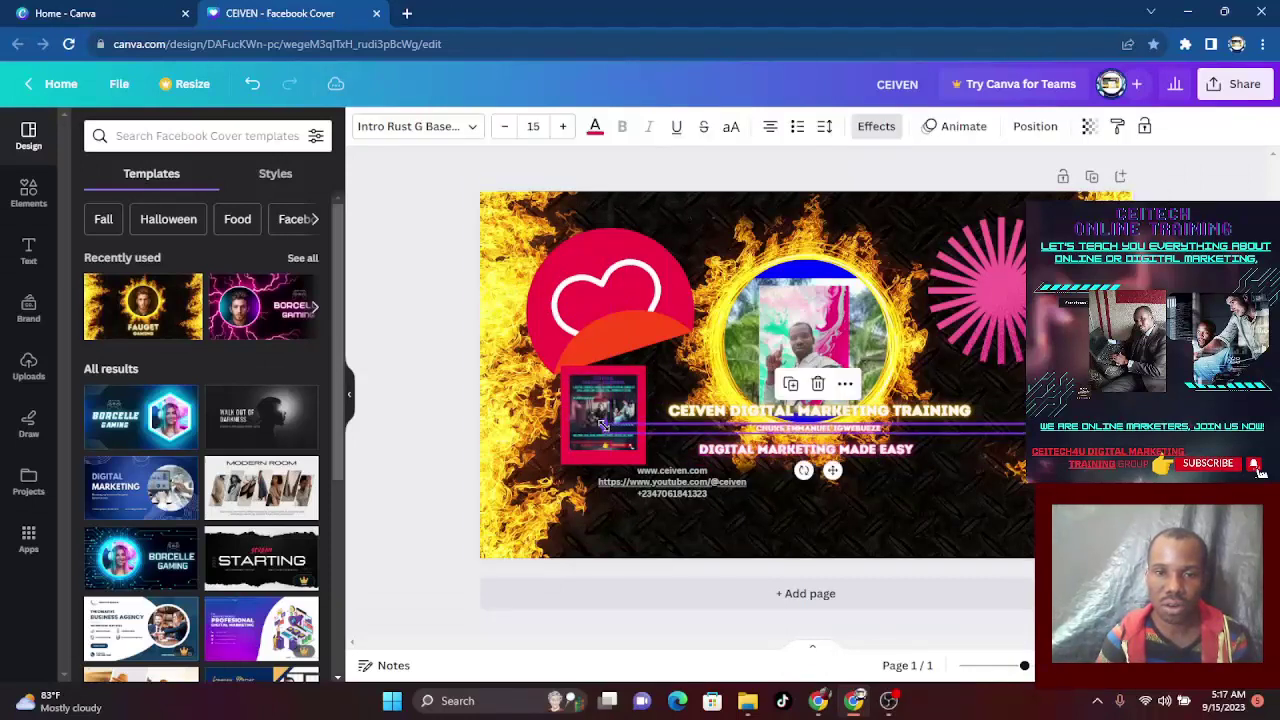
pyautogui.click(434, 432)
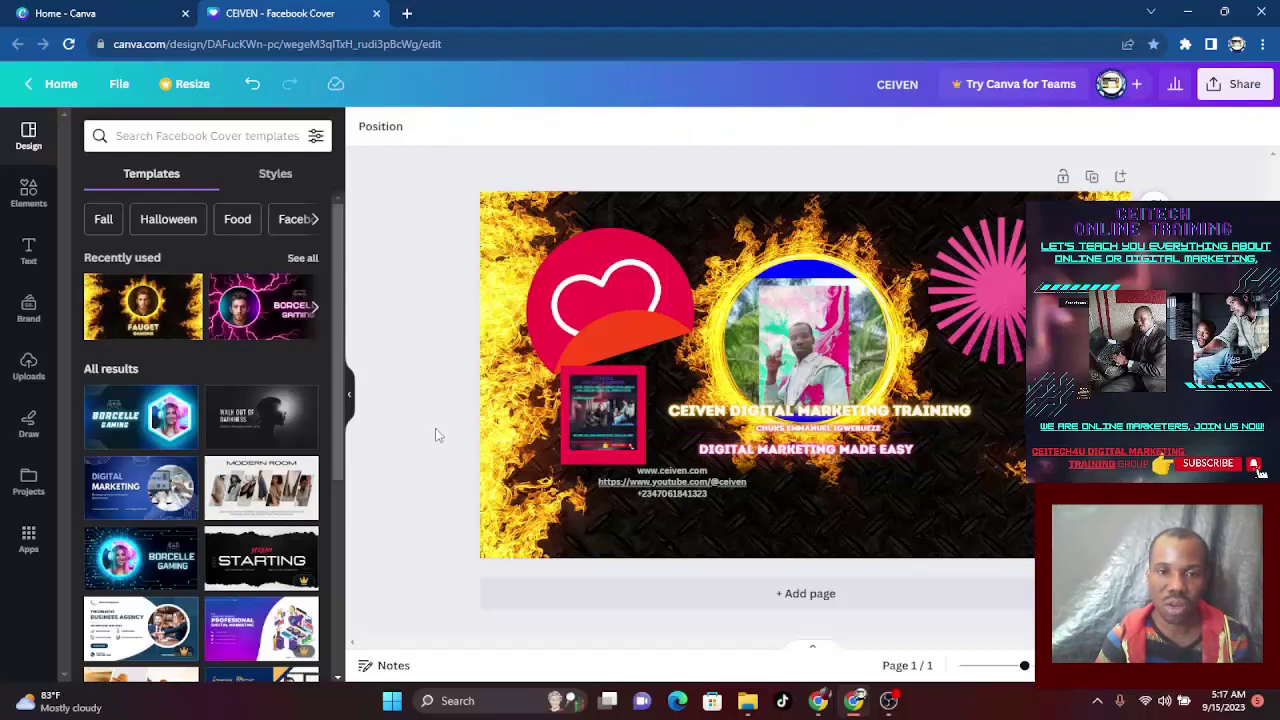
pyautogui.click(589, 459)
# Pull the red rectangle off the thumbnail and add a square of about 204 × 195 at the left edge
pyautogui.moveTo(594, 431); pyautogui.dragTo(508, 456)
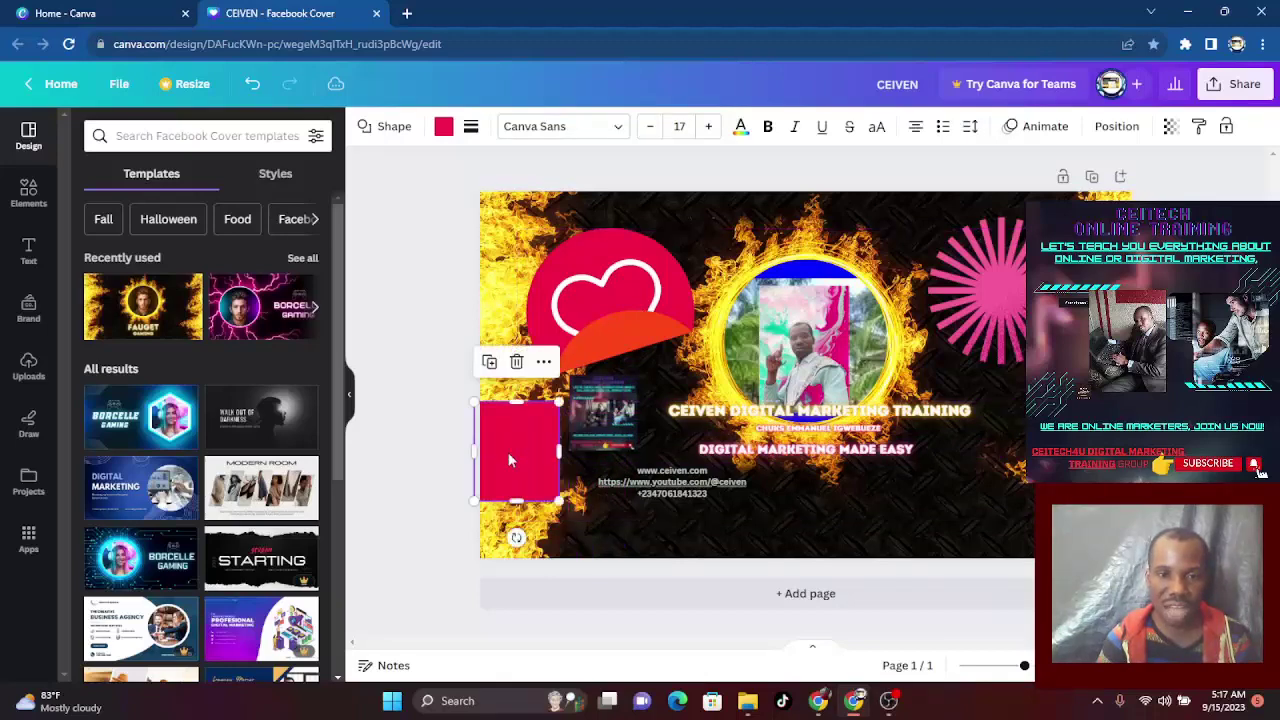
pyautogui.click(28, 196)
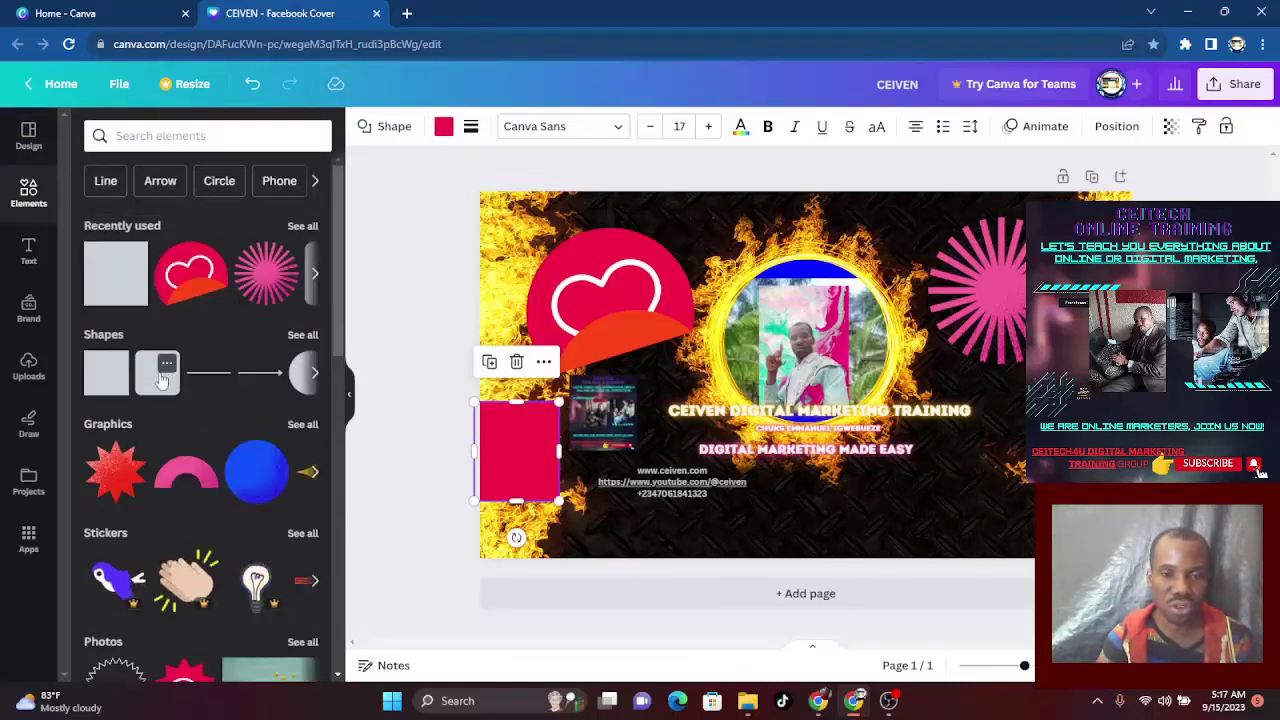
pyautogui.click(166, 364)
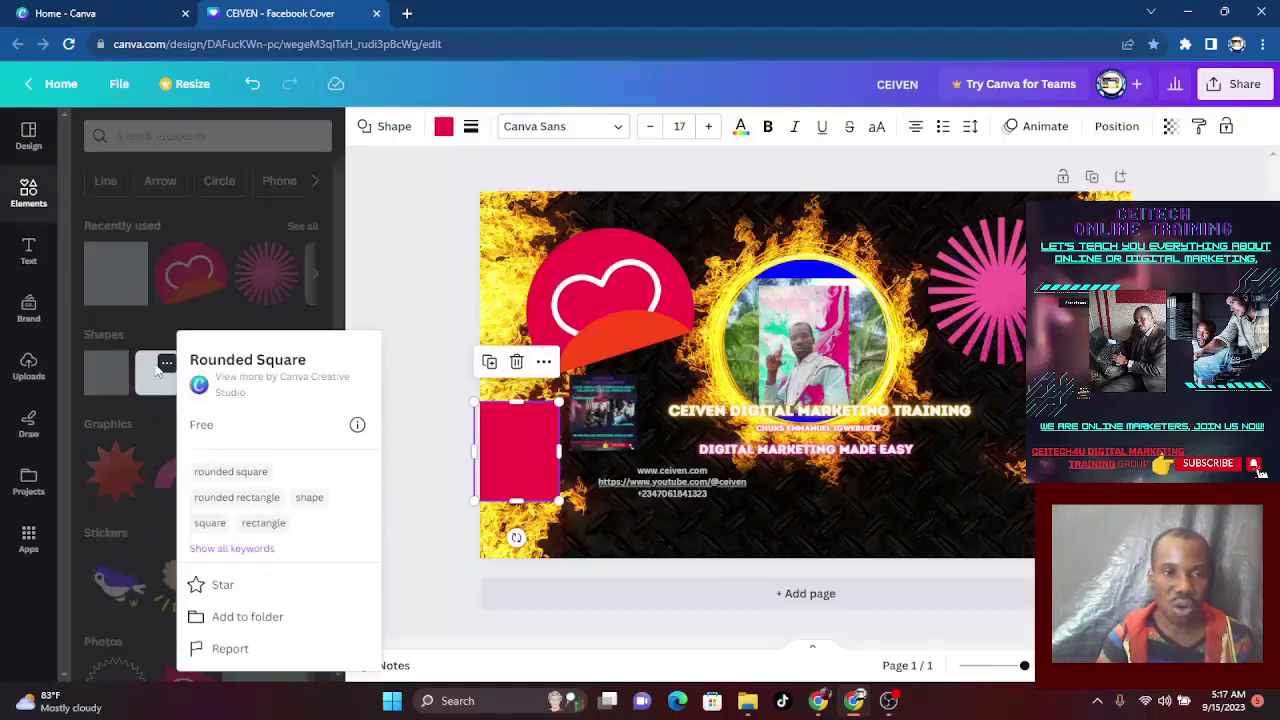
pyautogui.click(157, 370)
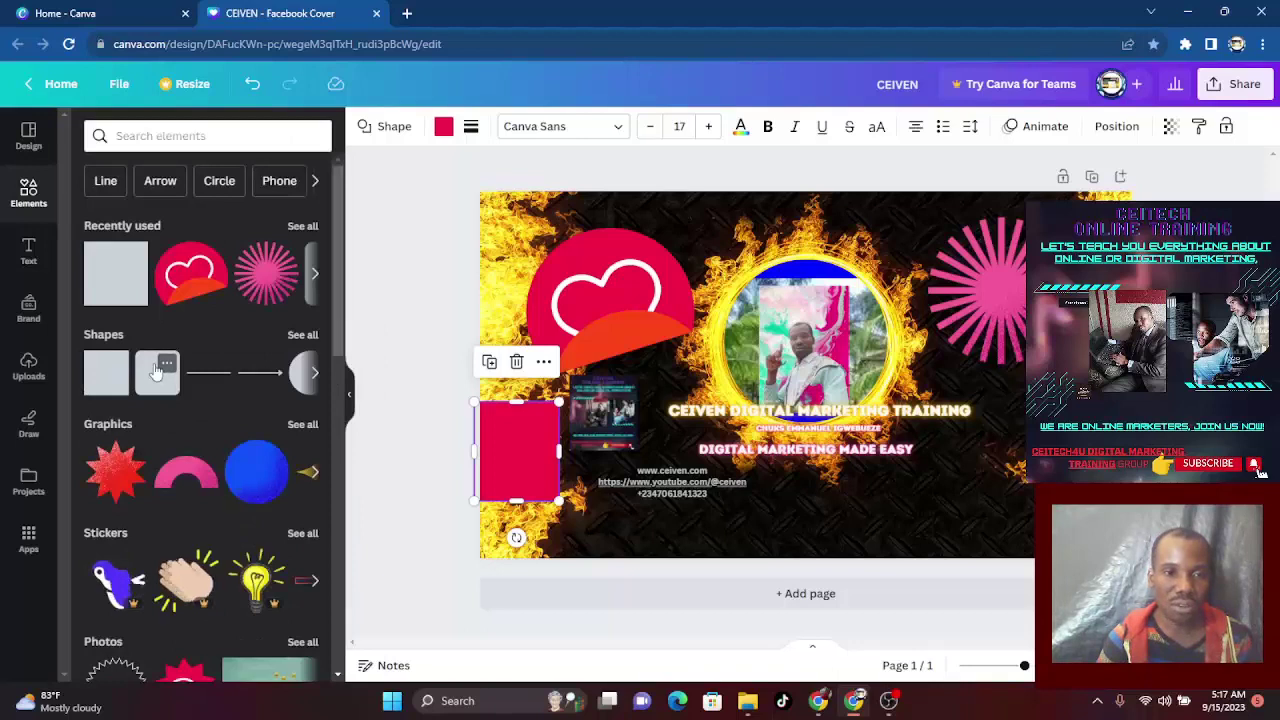
pyautogui.click(118, 287)
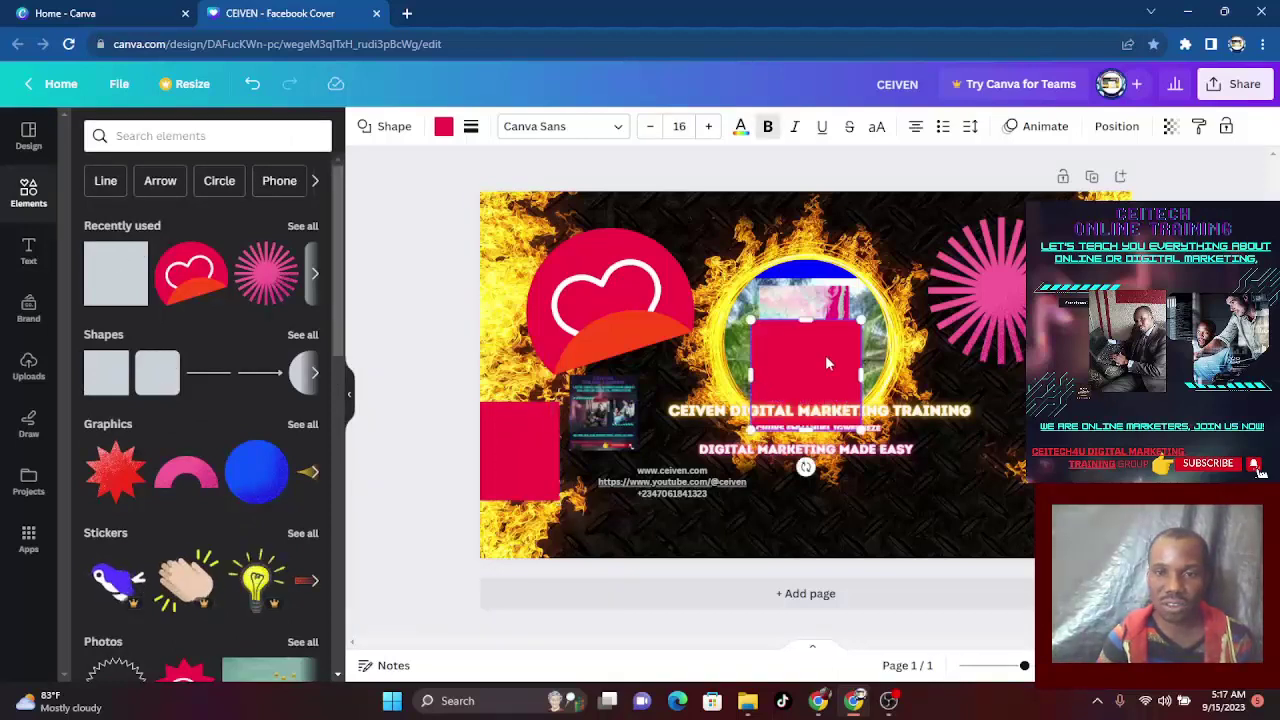
pyautogui.moveTo(821, 346); pyautogui.dragTo(548, 420)
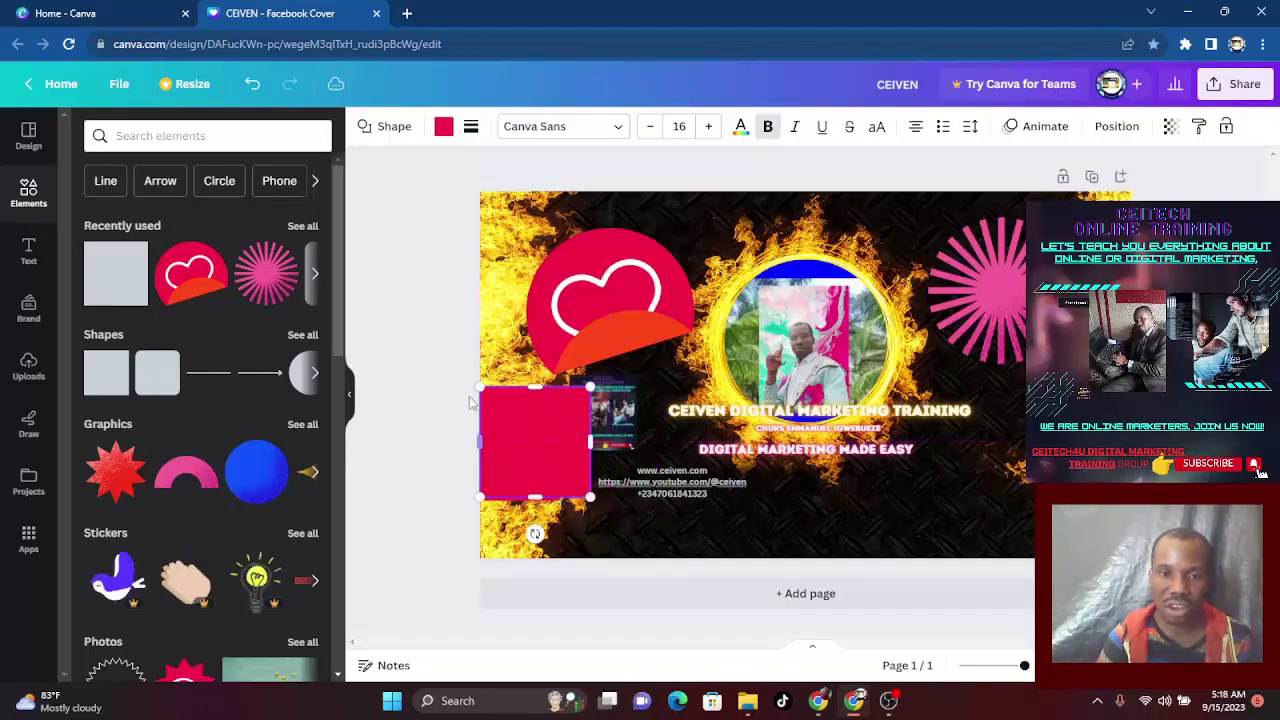
pyautogui.moveTo(481, 388); pyautogui.dragTo(509, 421)
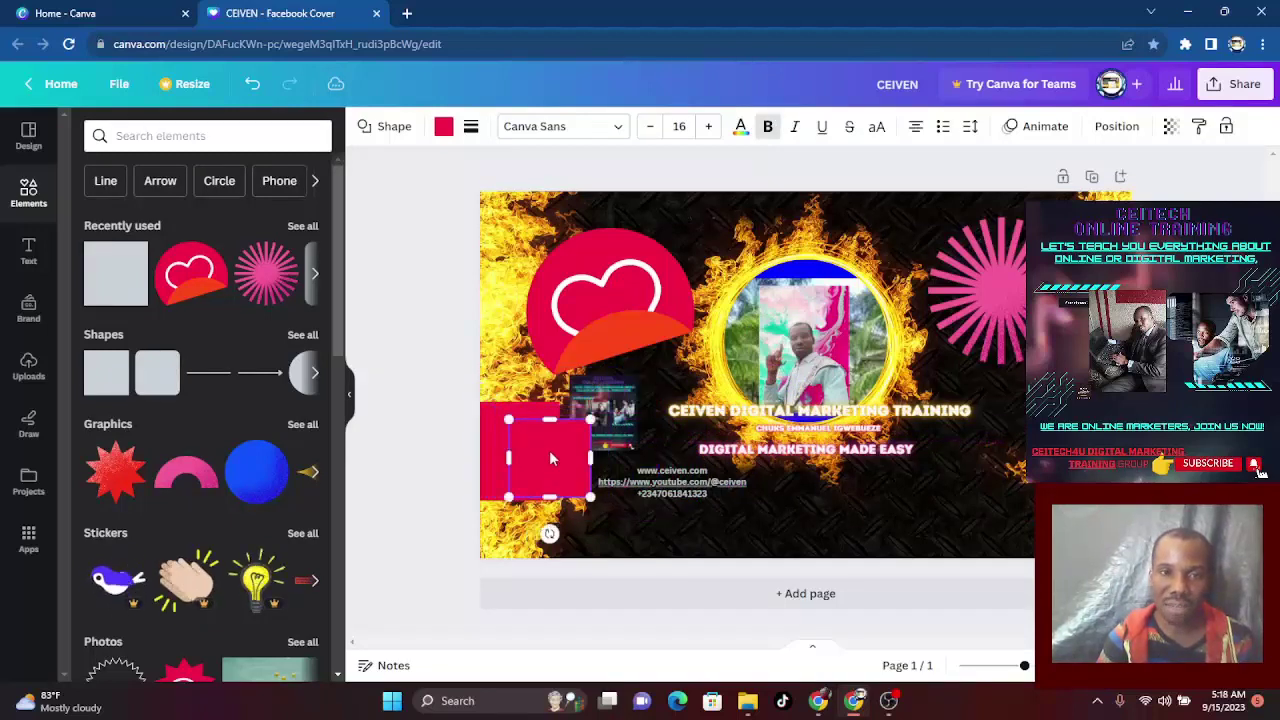
pyautogui.click(444, 130)
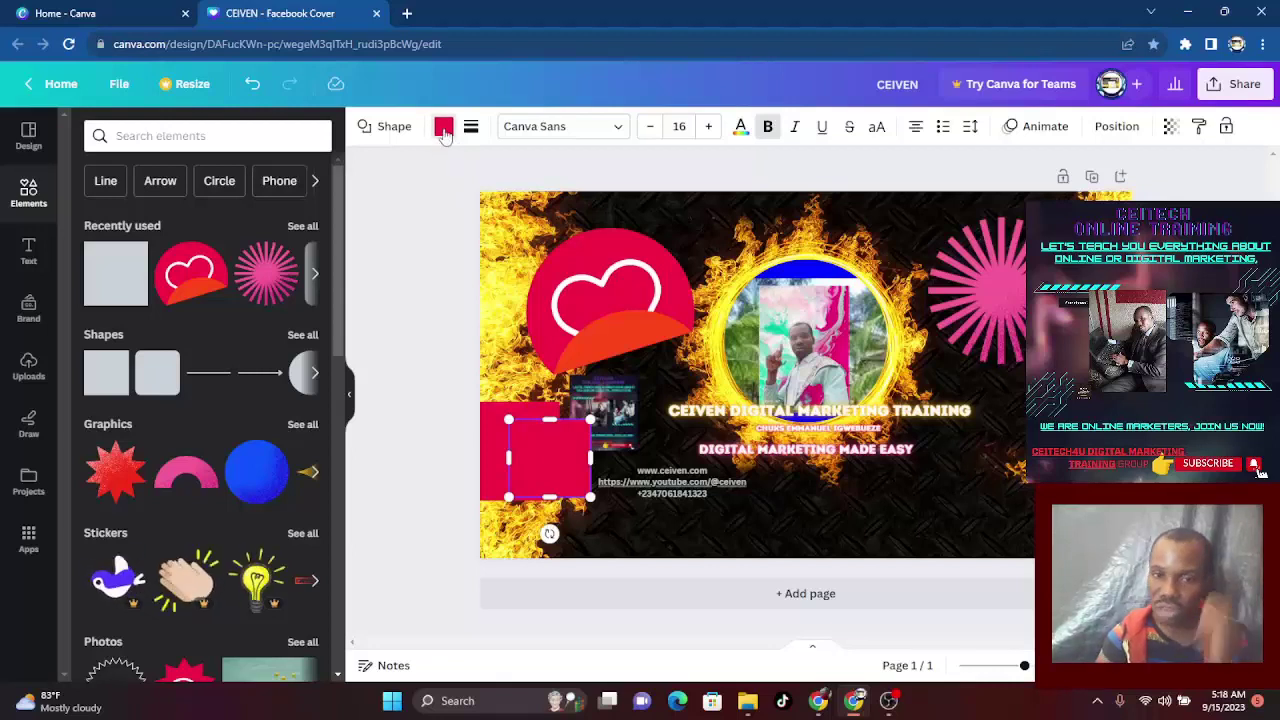
pyautogui.moveTo(555, 456); pyautogui.dragTo(526, 455)
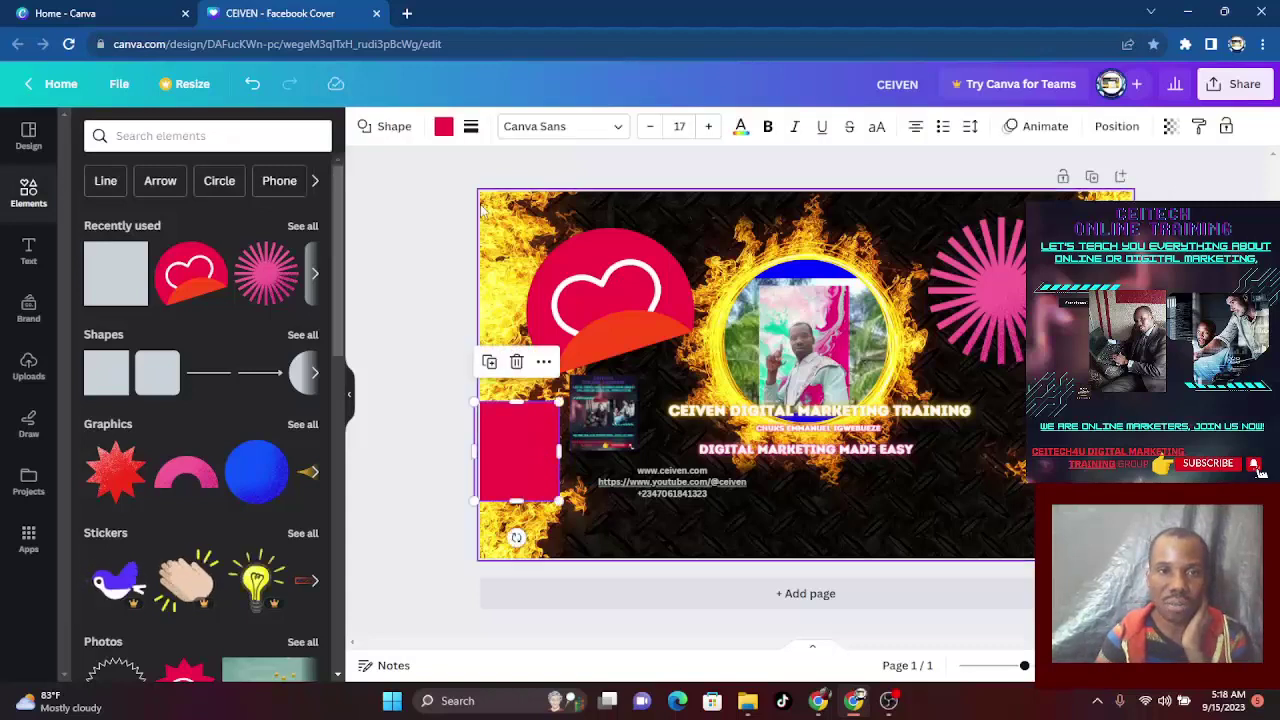
# Fill the square with black and move it behind the video thumbnail as a dark backing
pyautogui.click(444, 126)
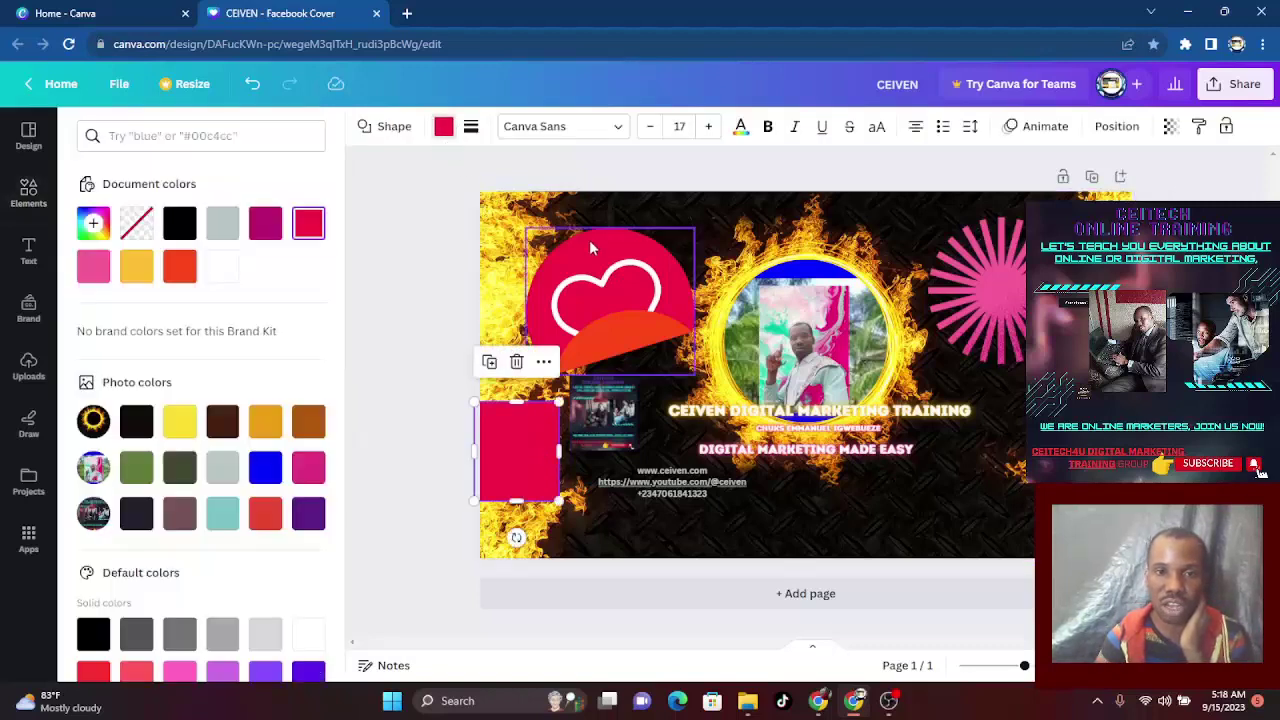
pyautogui.click(223, 424)
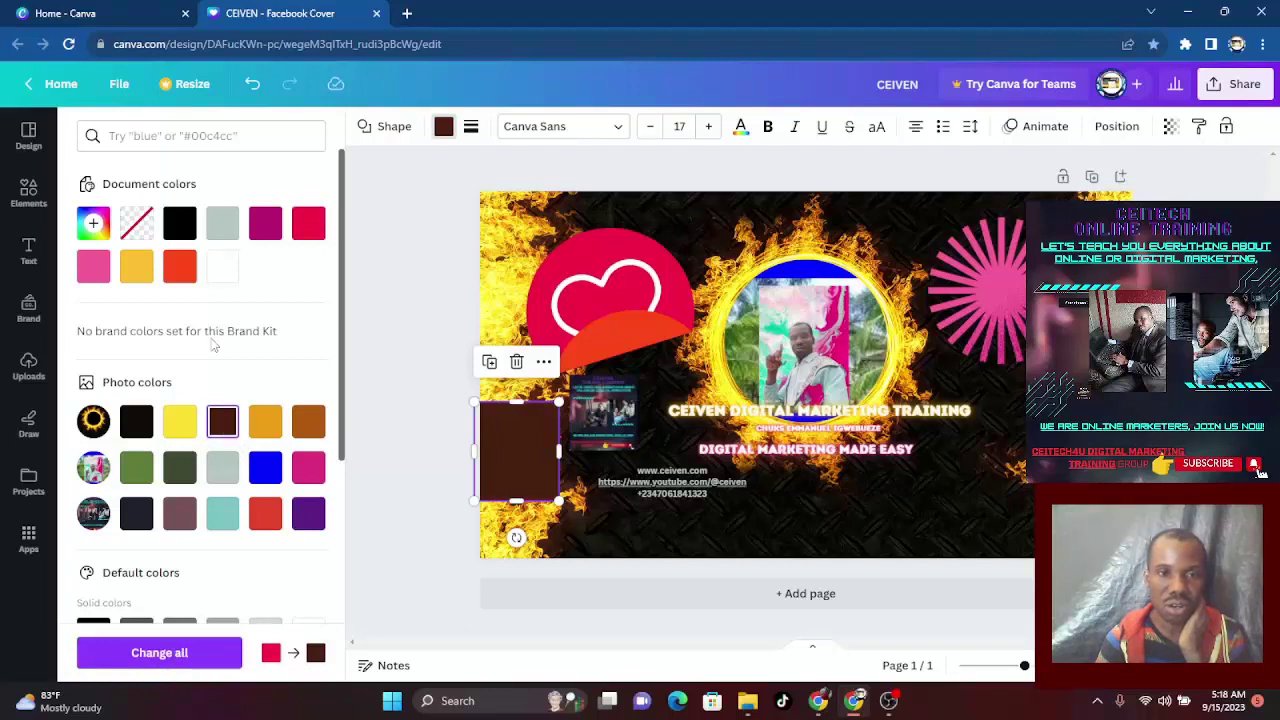
pyautogui.click(180, 224)
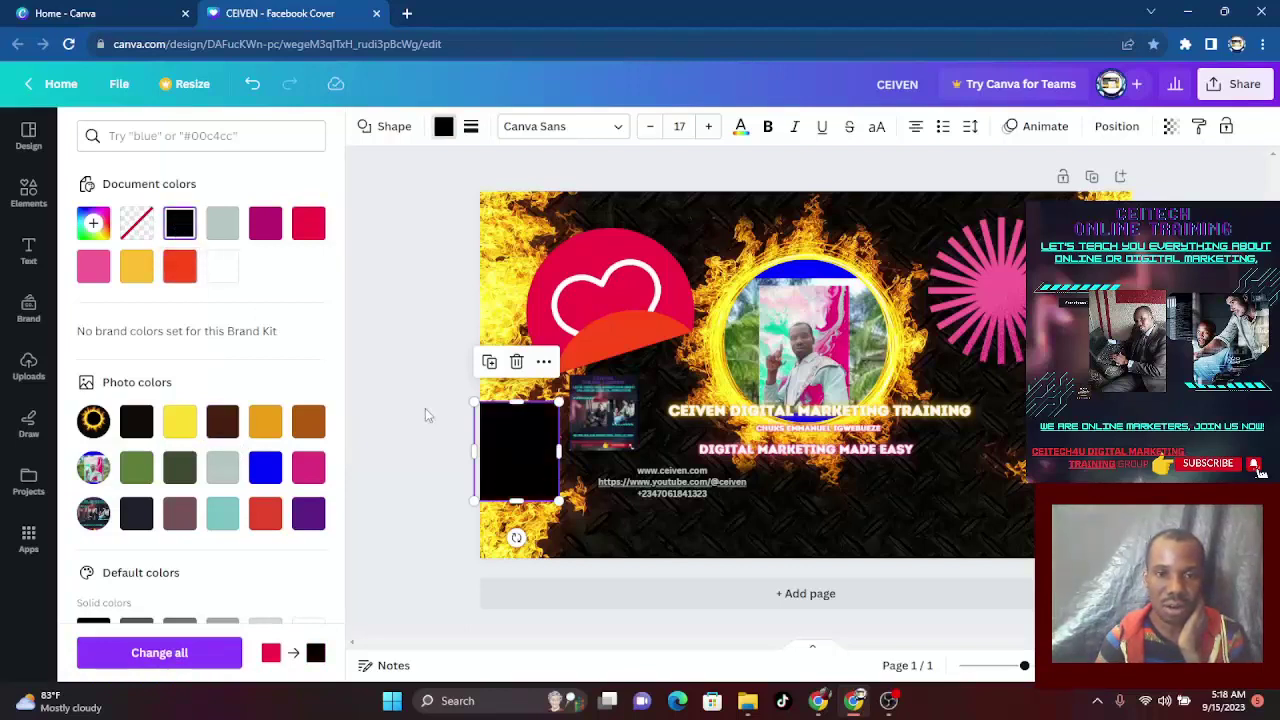
pyautogui.moveTo(507, 441); pyautogui.dragTo(597, 408)
pyautogui.press('Escape')
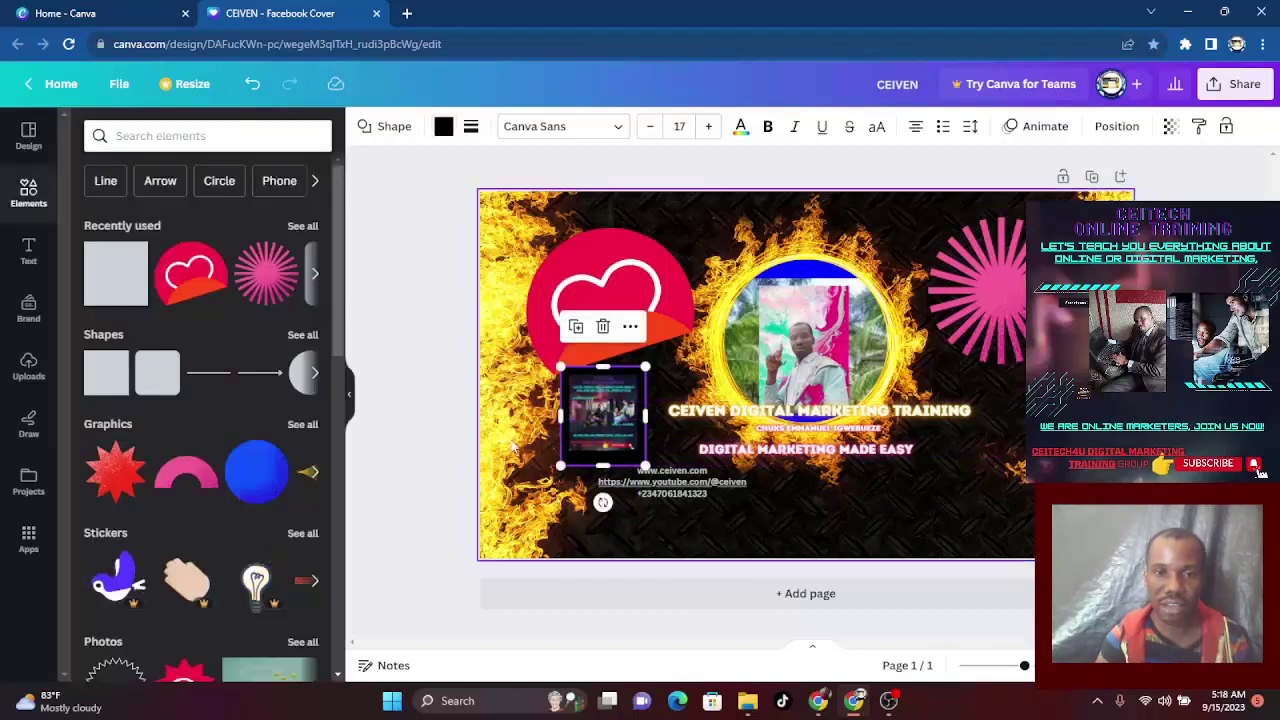
pyautogui.press('Escape')
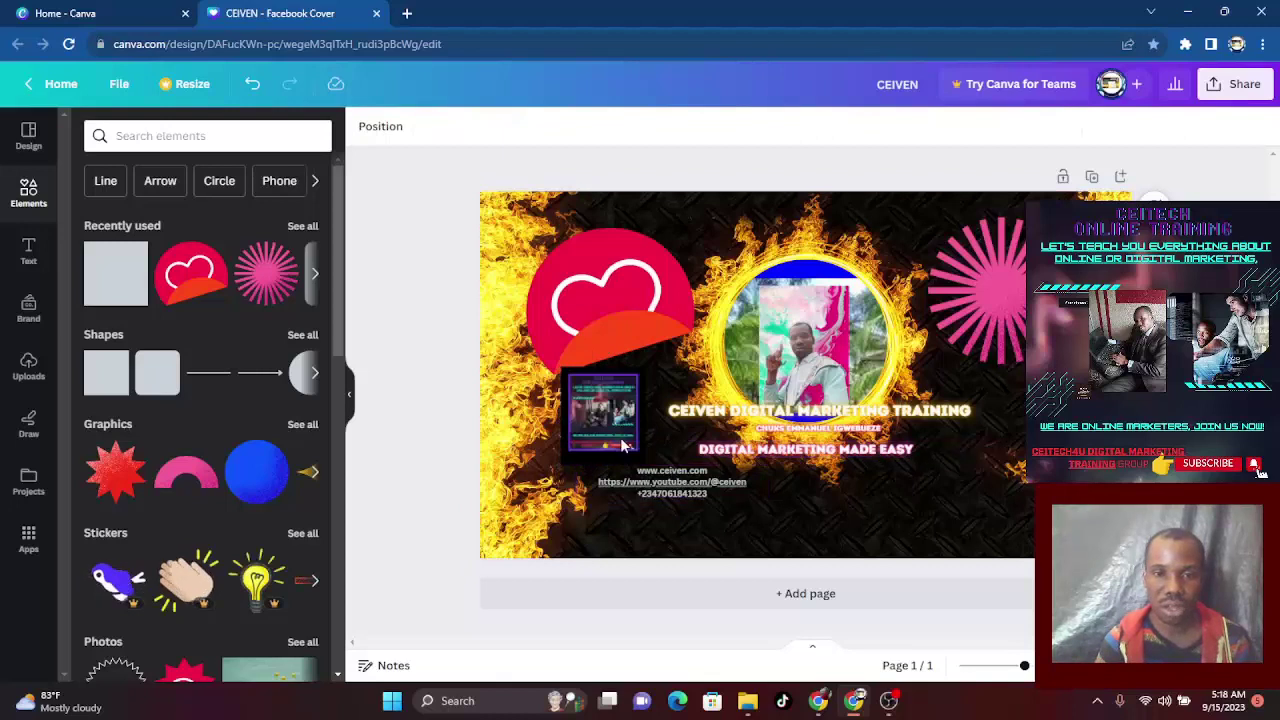
pyautogui.click(694, 490)
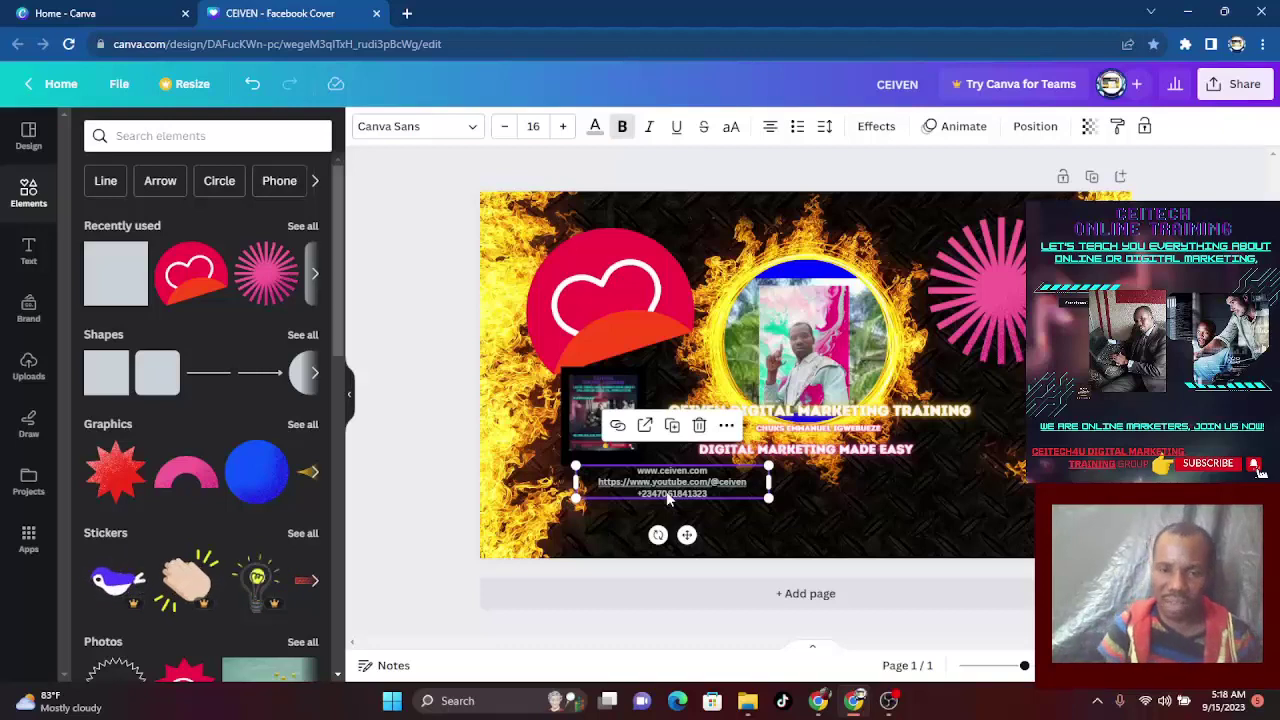
# Move the website, YouTube and phone contact block a few pixels up and left
pyautogui.click(437, 467)
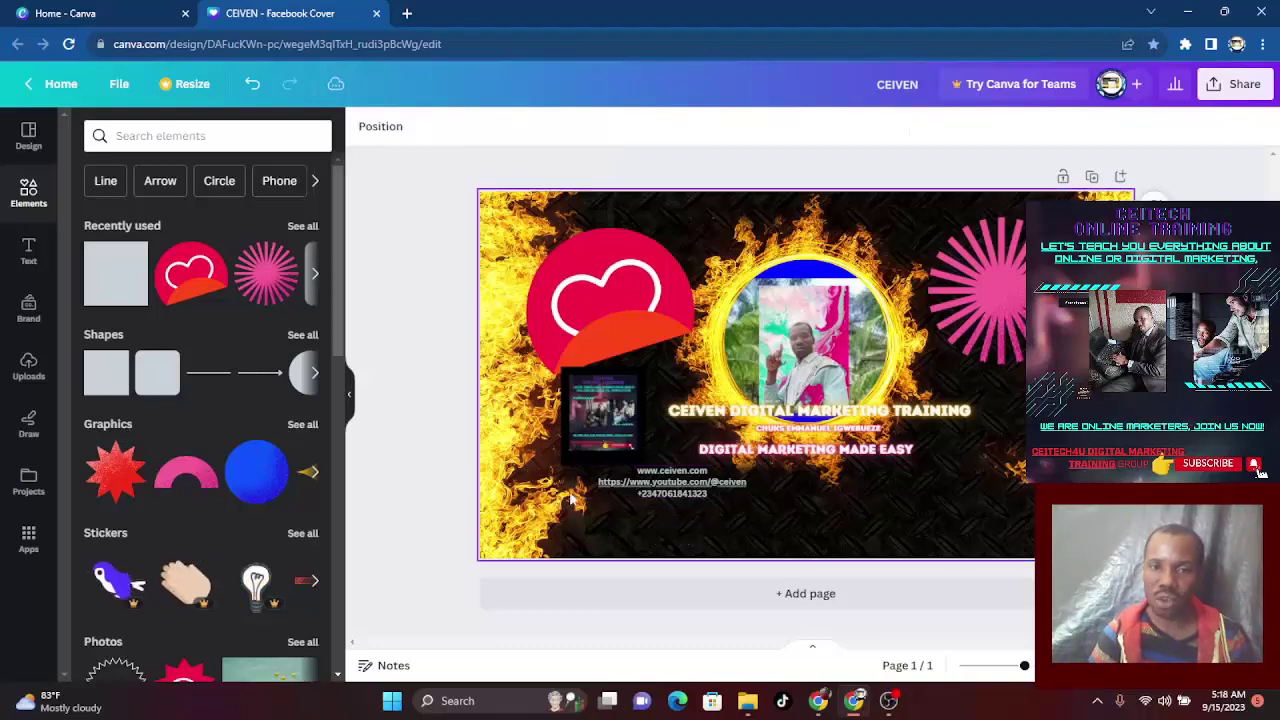
pyautogui.click(678, 493)
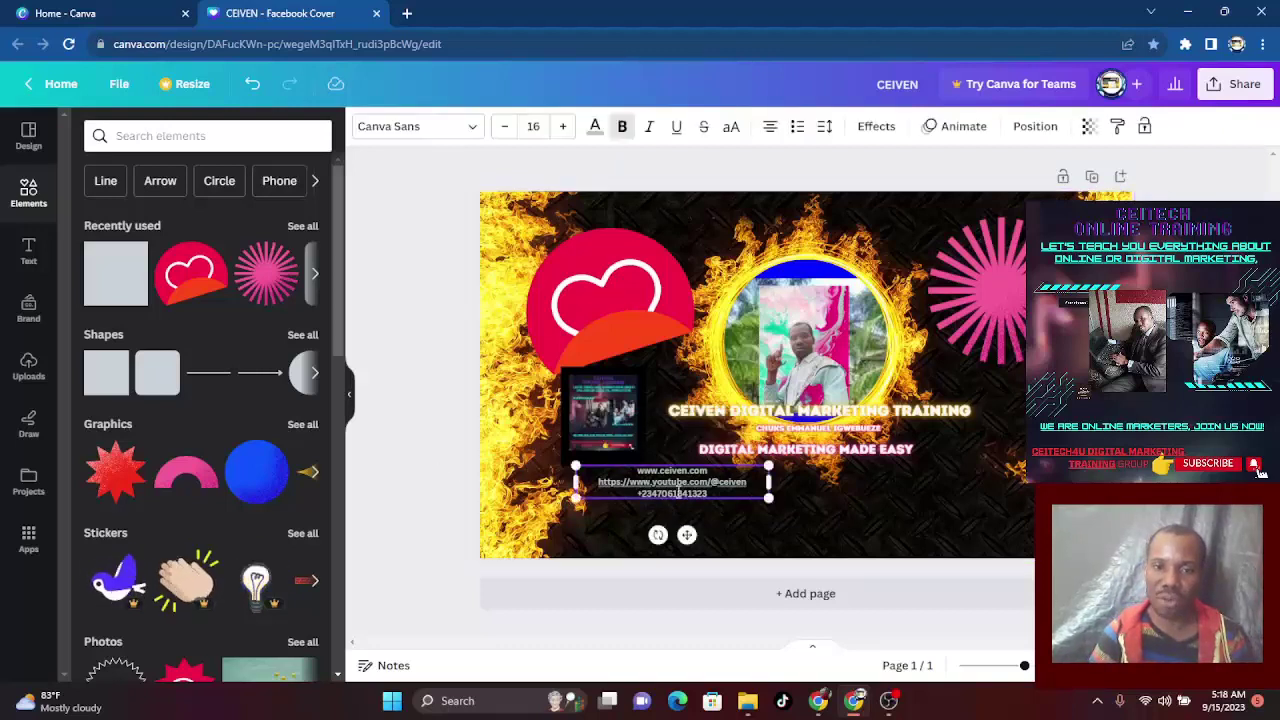
pyautogui.click(441, 463)
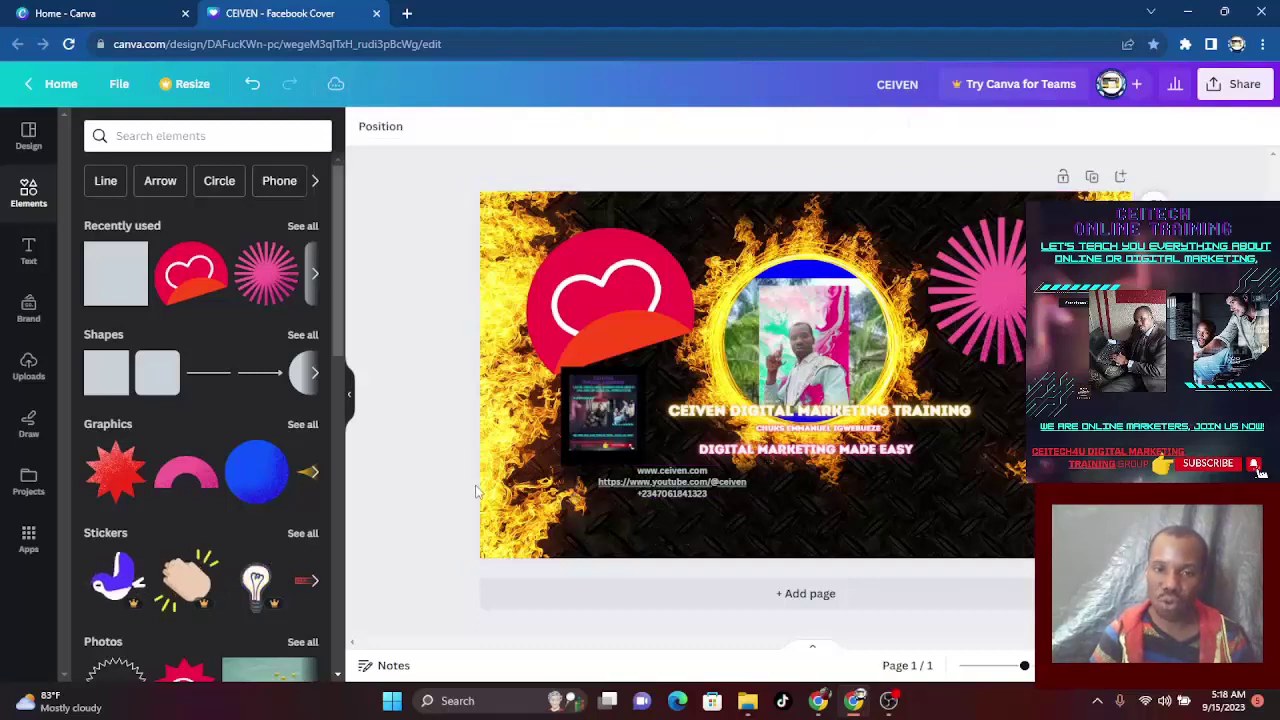
pyautogui.click(655, 490)
pyautogui.moveTo(655, 490); pyautogui.dragTo(642, 475)
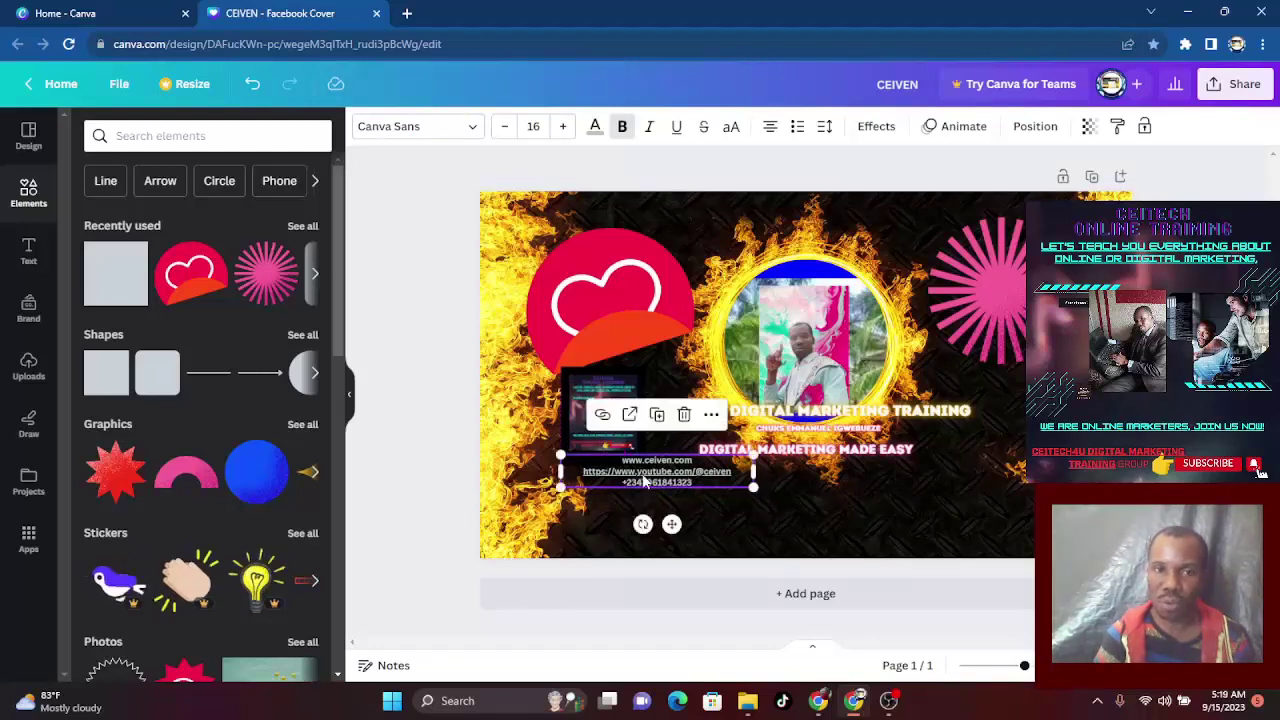
pyautogui.click(441, 348)
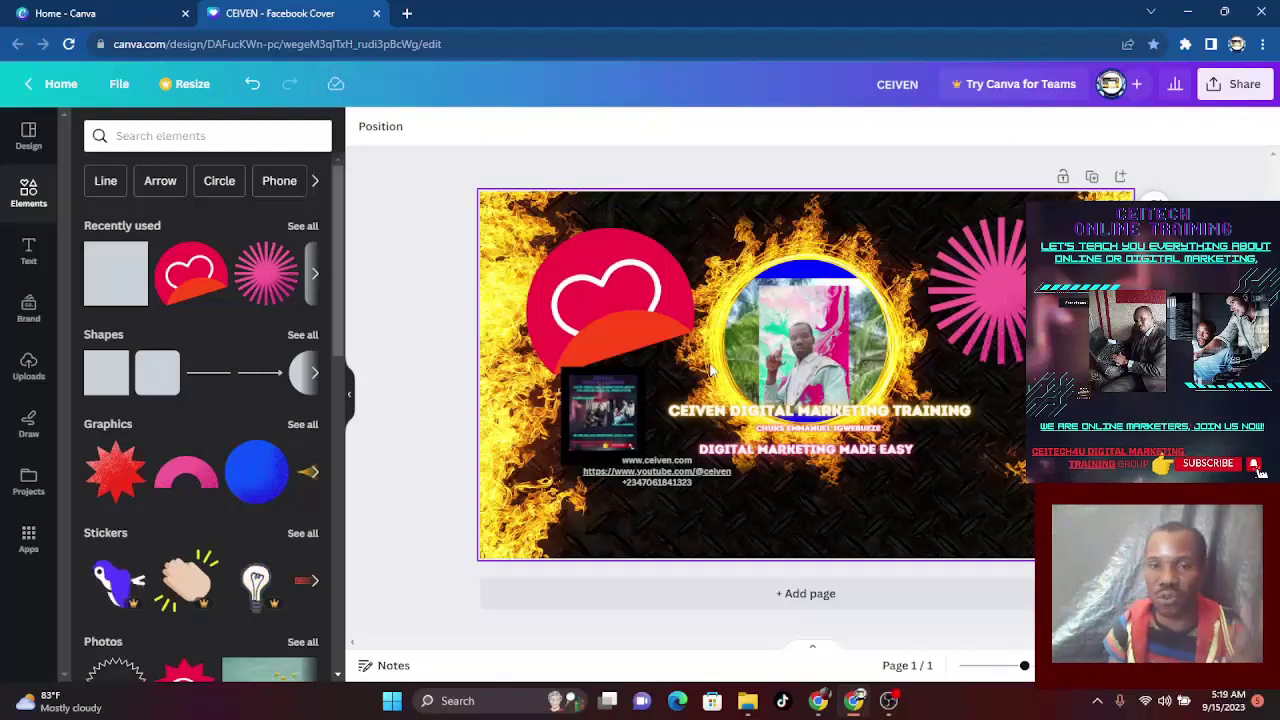
# Download the cover as a PNG file and switch to Facebook's Create a Page window
pyautogui.click(1226, 97)
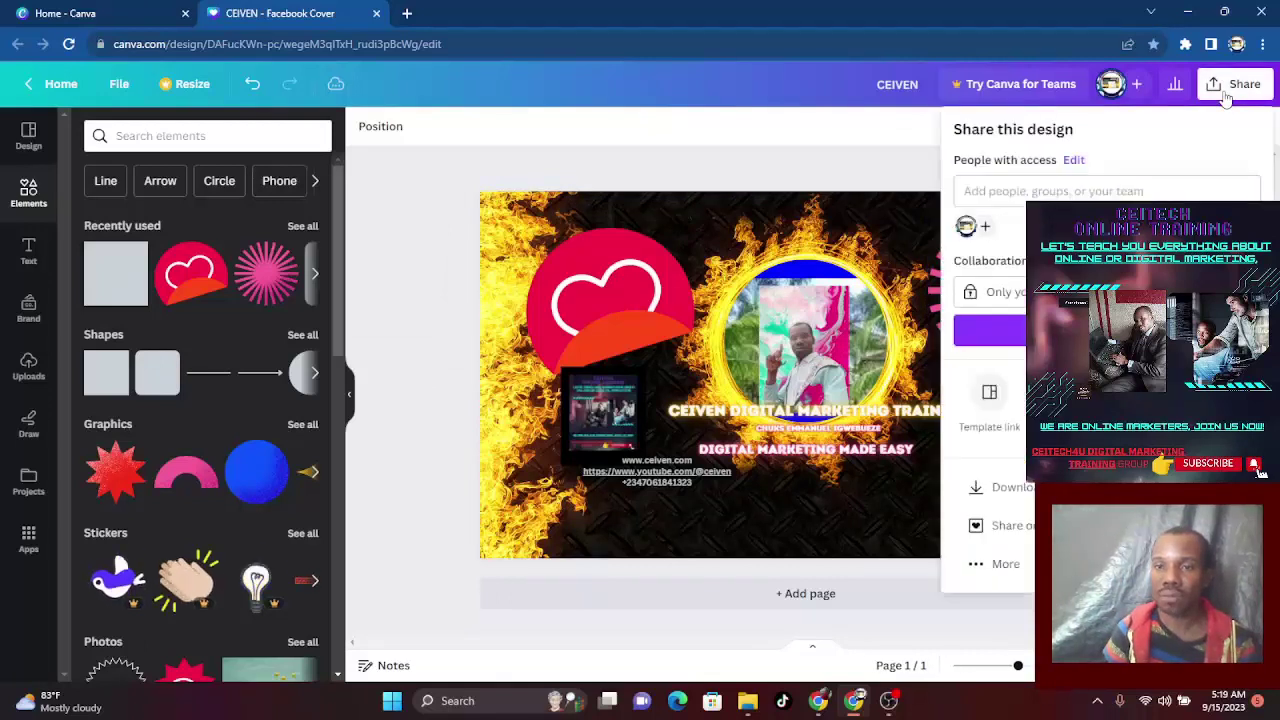
pyautogui.click(1030, 494)
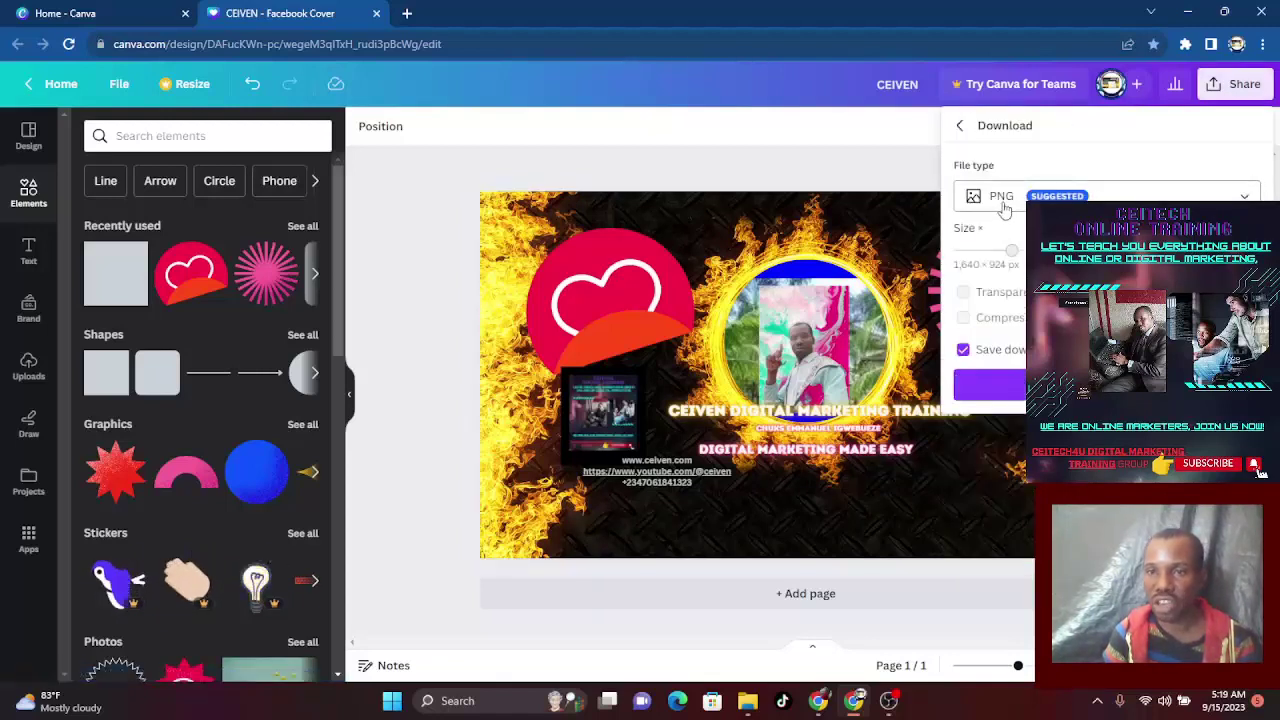
pyautogui.click(1243, 198)
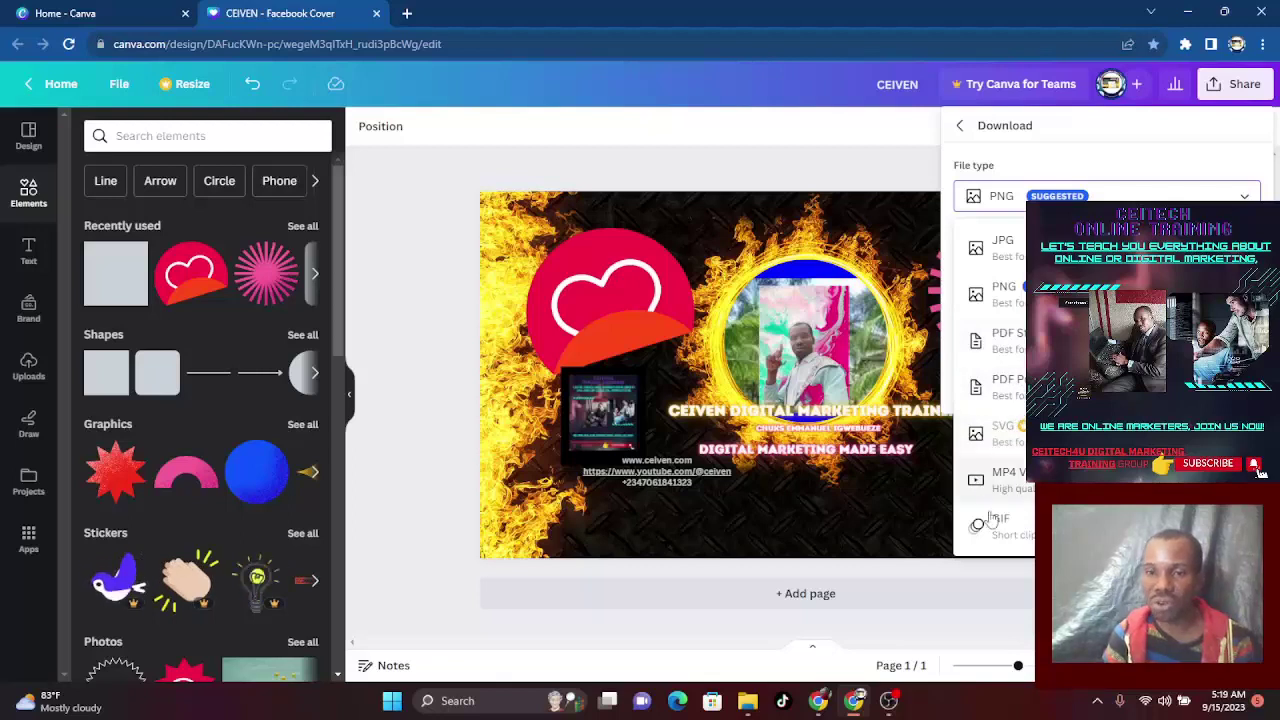
pyautogui.click(998, 292)
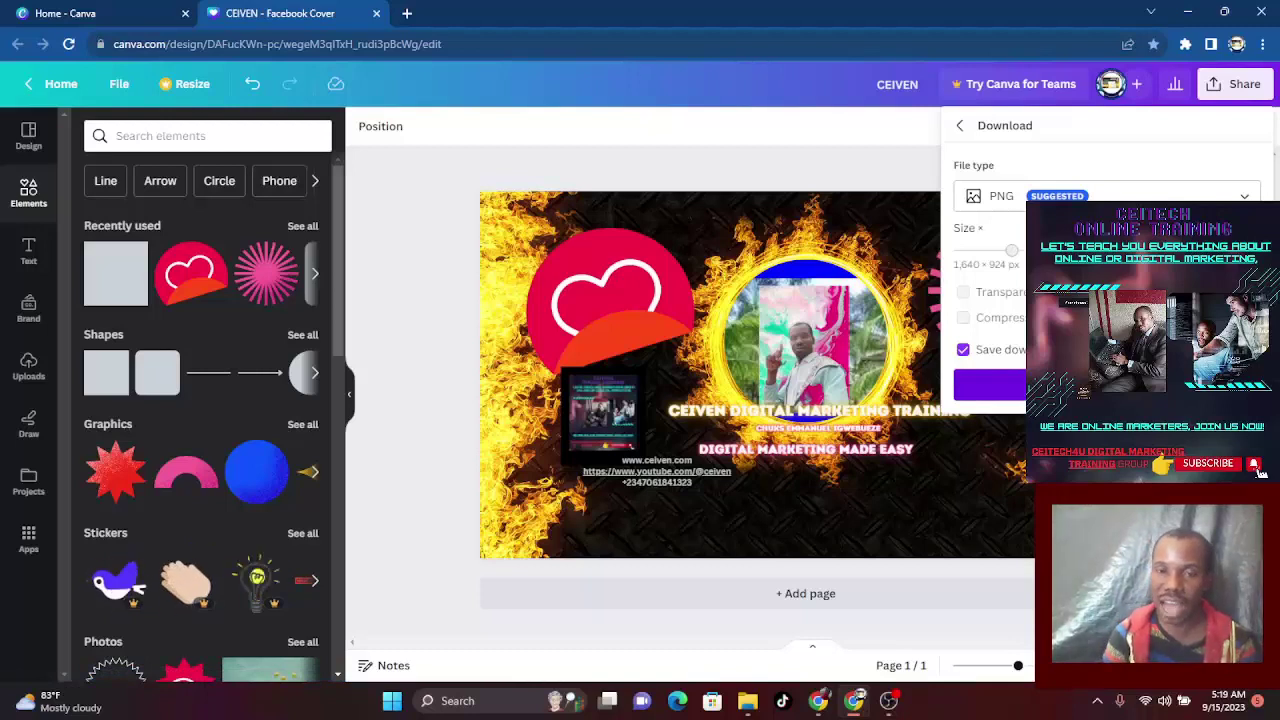
pyautogui.click(995, 385)
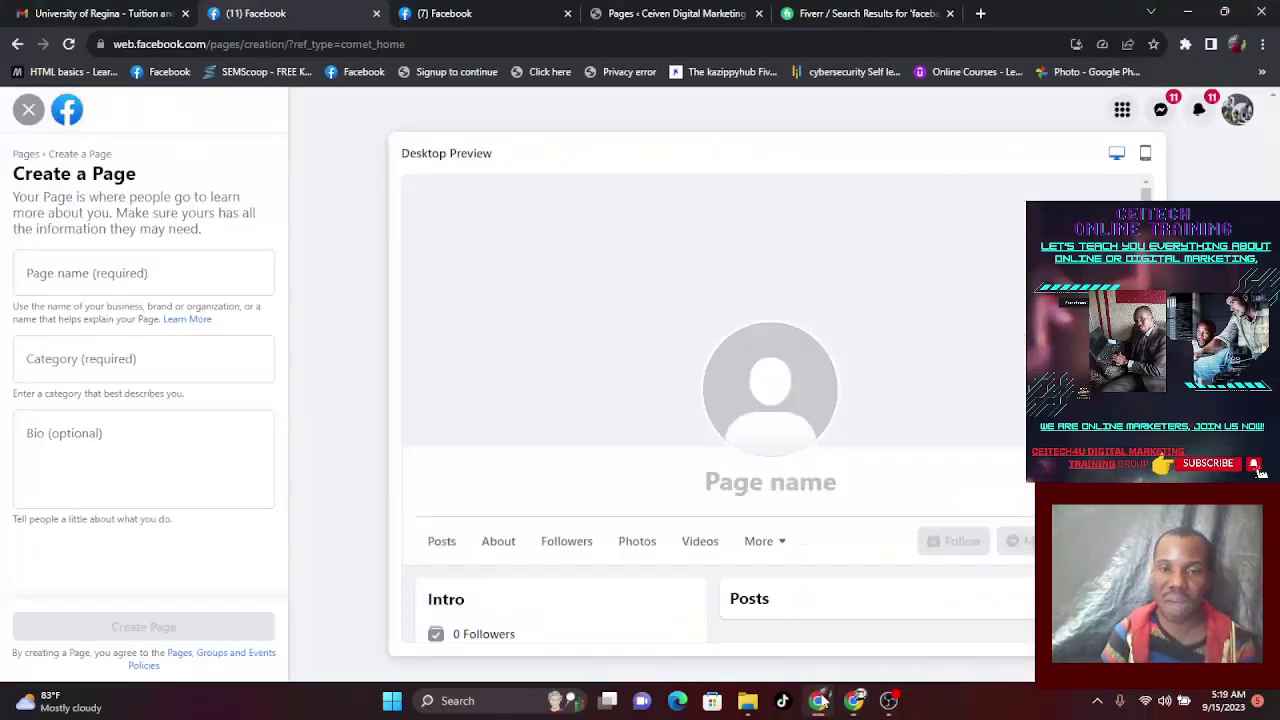
pyautogui.click(818, 700)
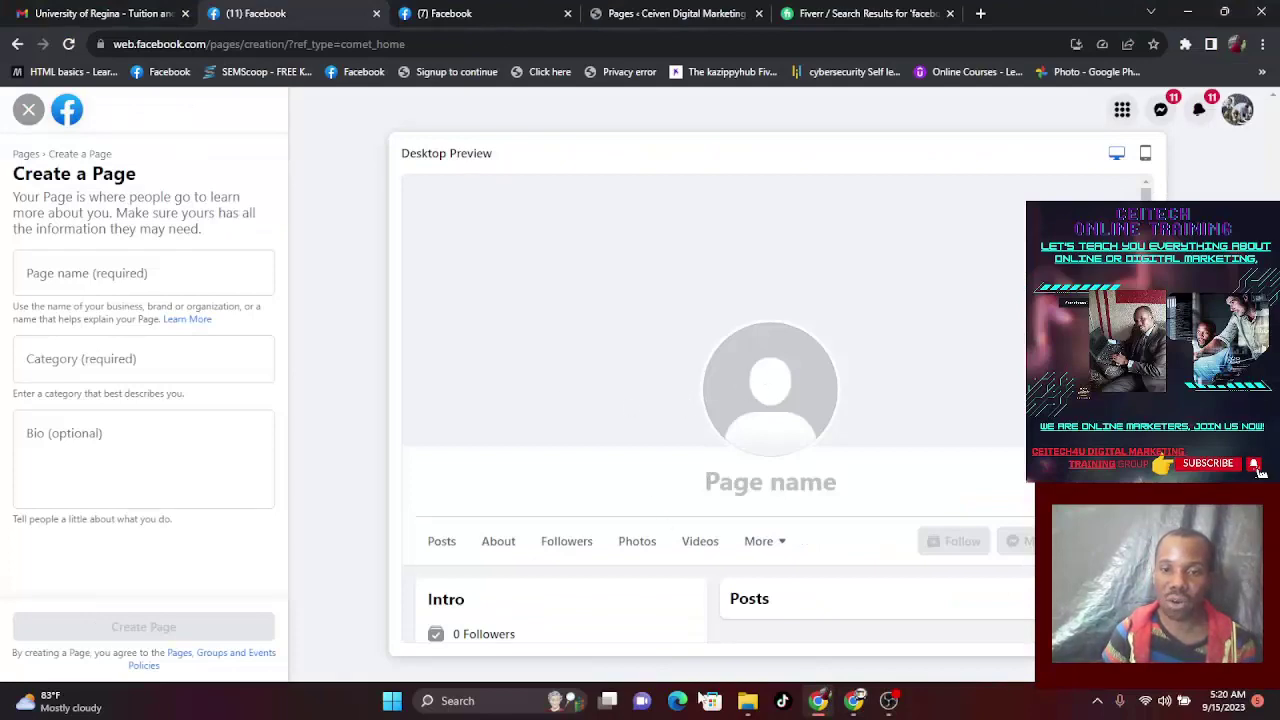
# Bring OBS Studio forward, then minimize it to get back to Facebook
pyautogui.click(888, 700)
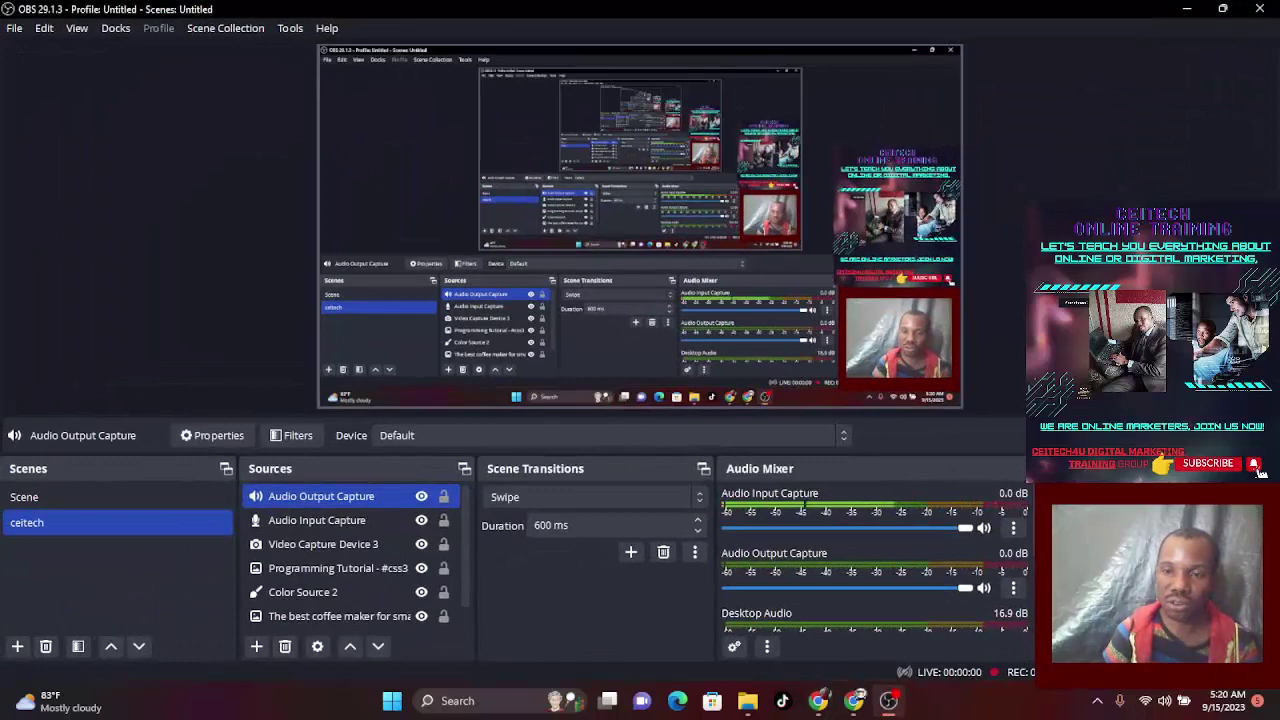
pyautogui.click(1187, 8)
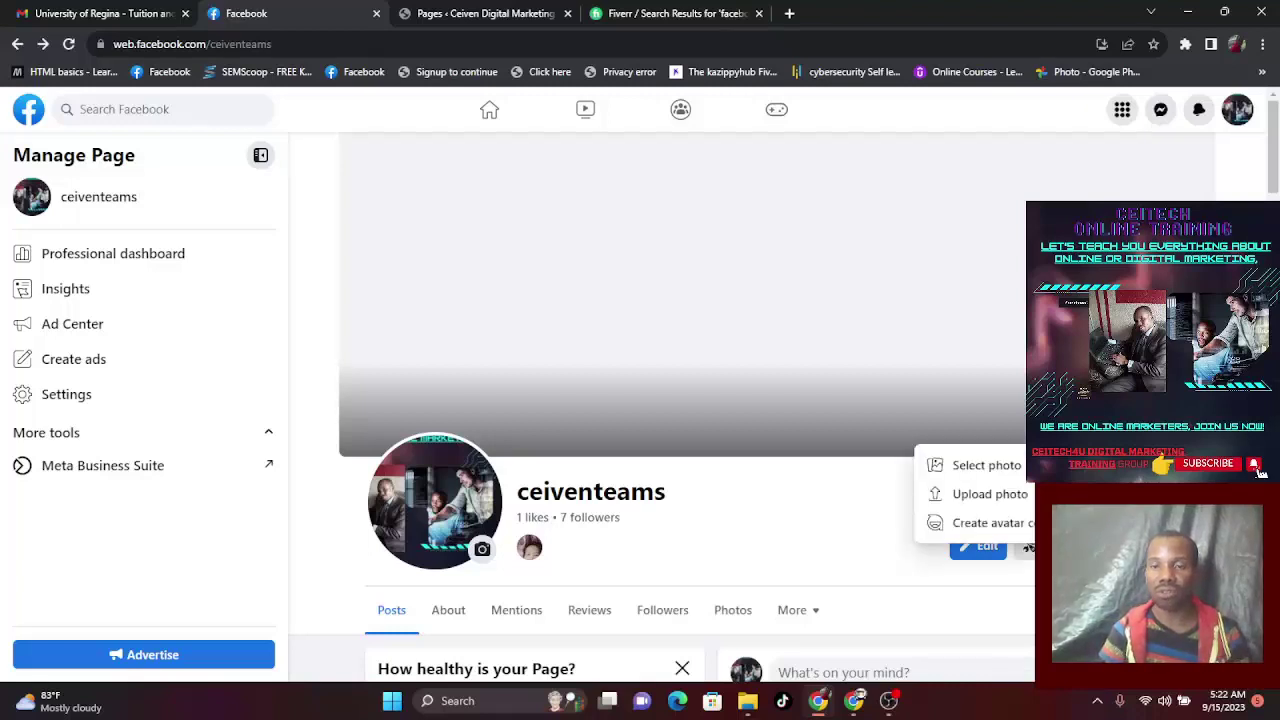
# Upload CEIVEN (2) from Downloads as the ceiventeams page's new cover photo
pyautogui.click(995, 493)
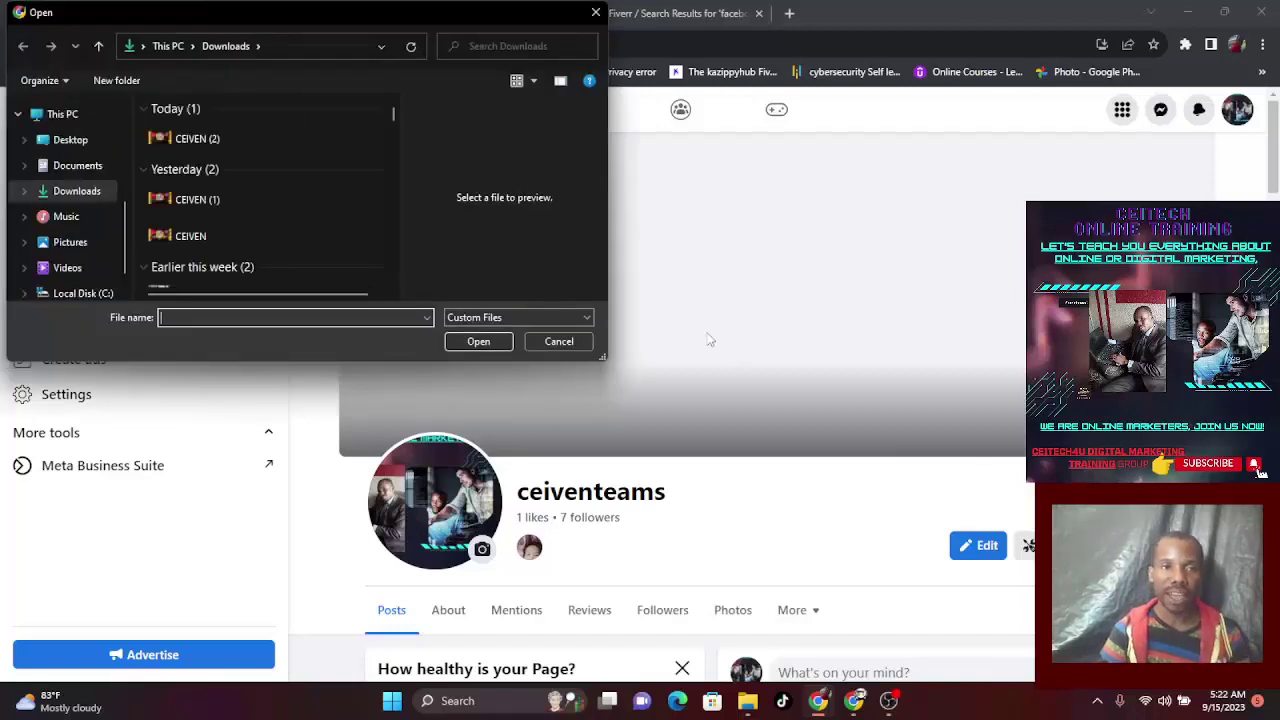
pyautogui.click(238, 141)
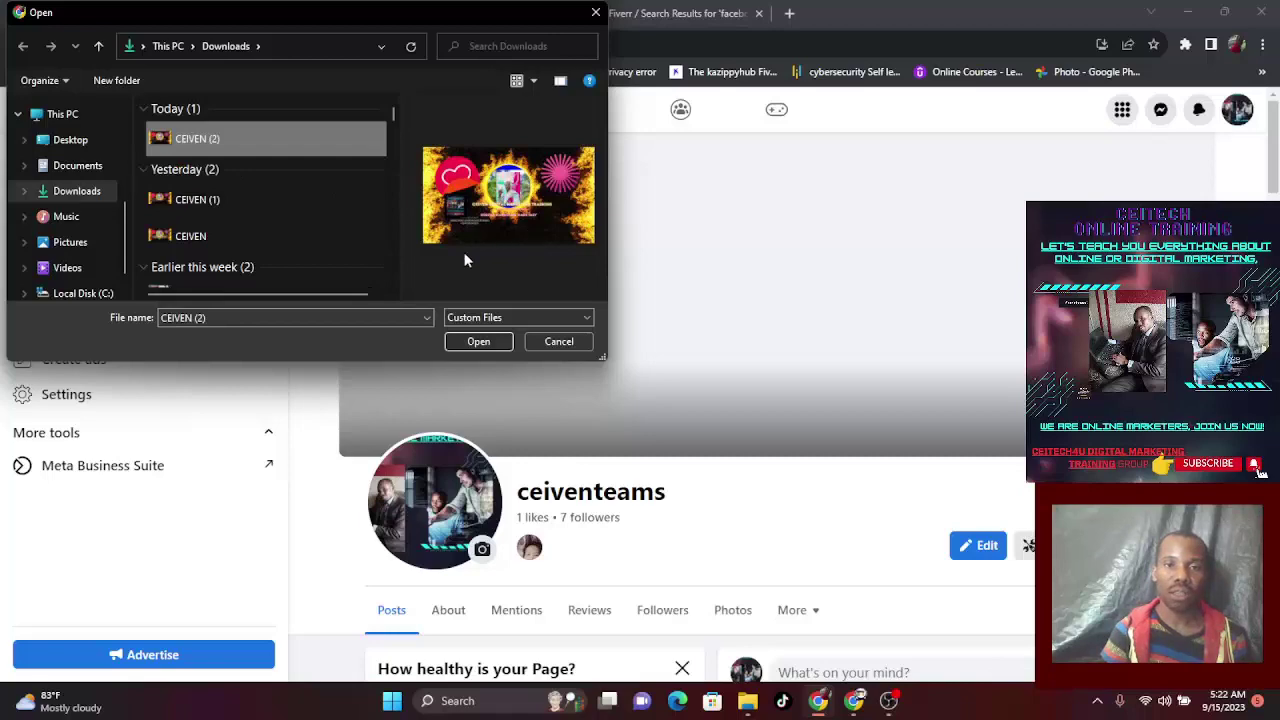
pyautogui.click(458, 343)
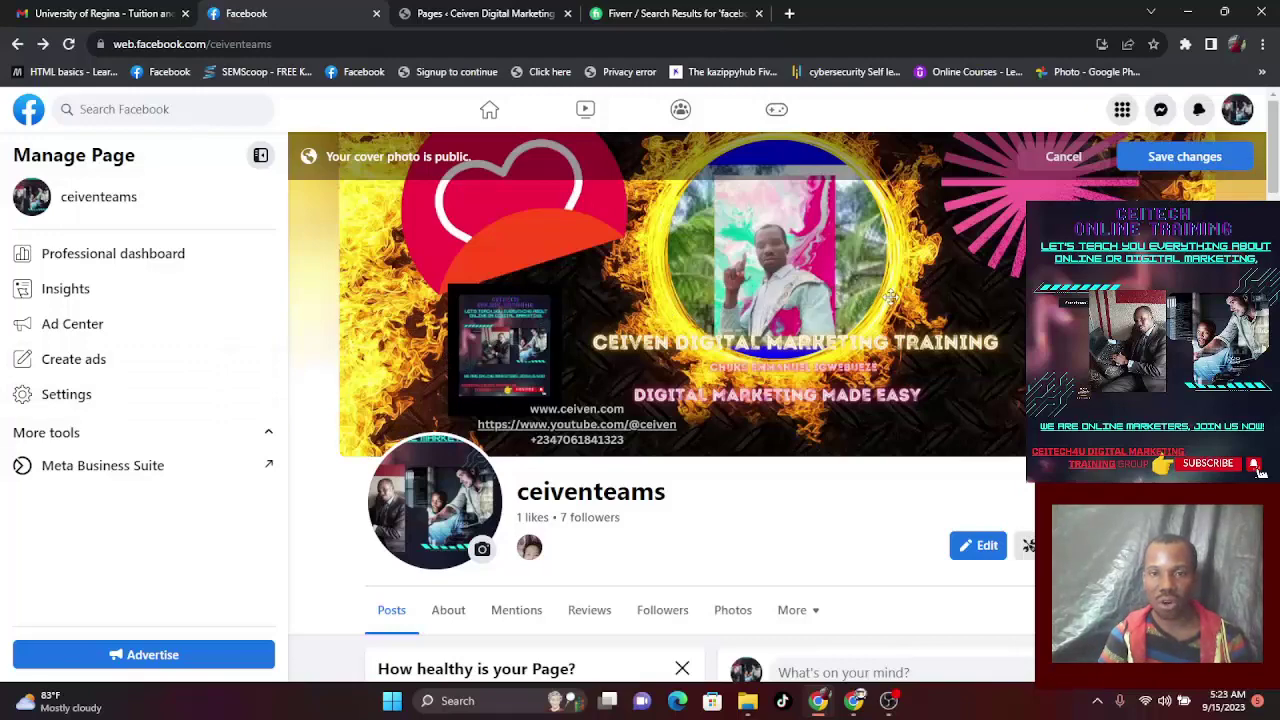
# Nudge the fire cover photo upward, save it, and bring OBS back to front
pyautogui.moveTo(905, 292); pyautogui.dragTo(795, 289)
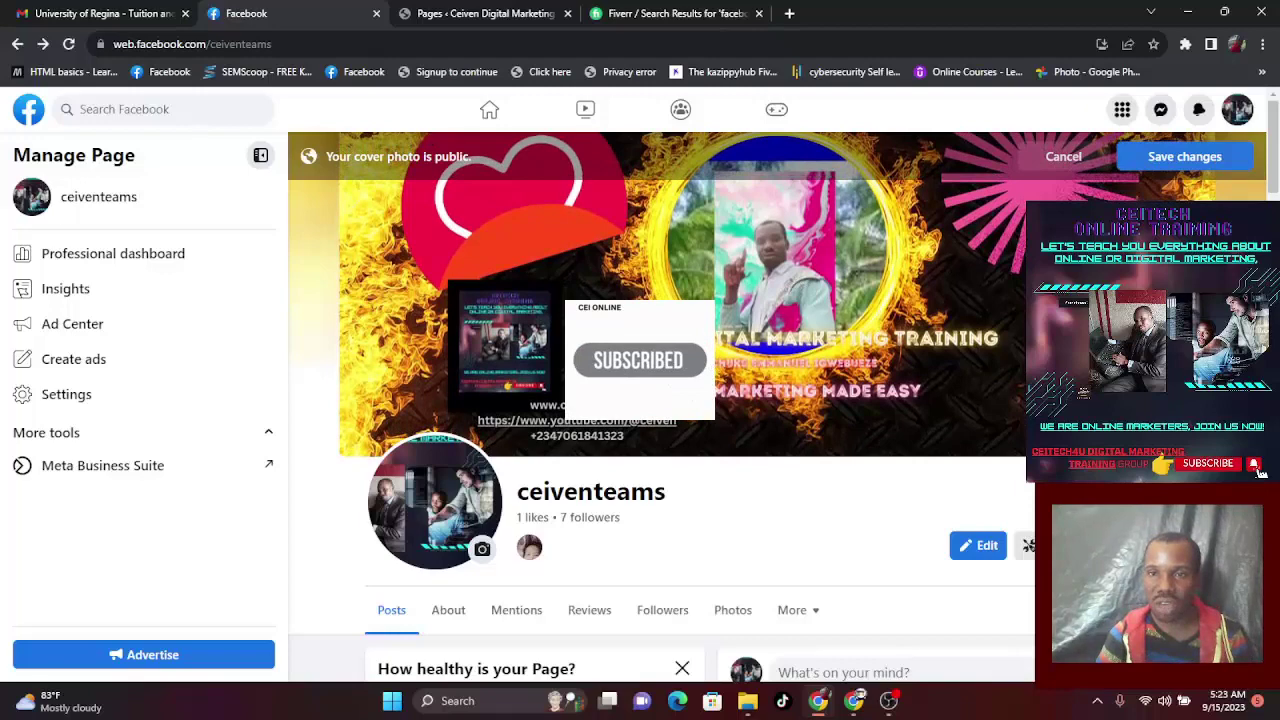
pyautogui.moveTo(832, 266); pyautogui.dragTo(821, 244)
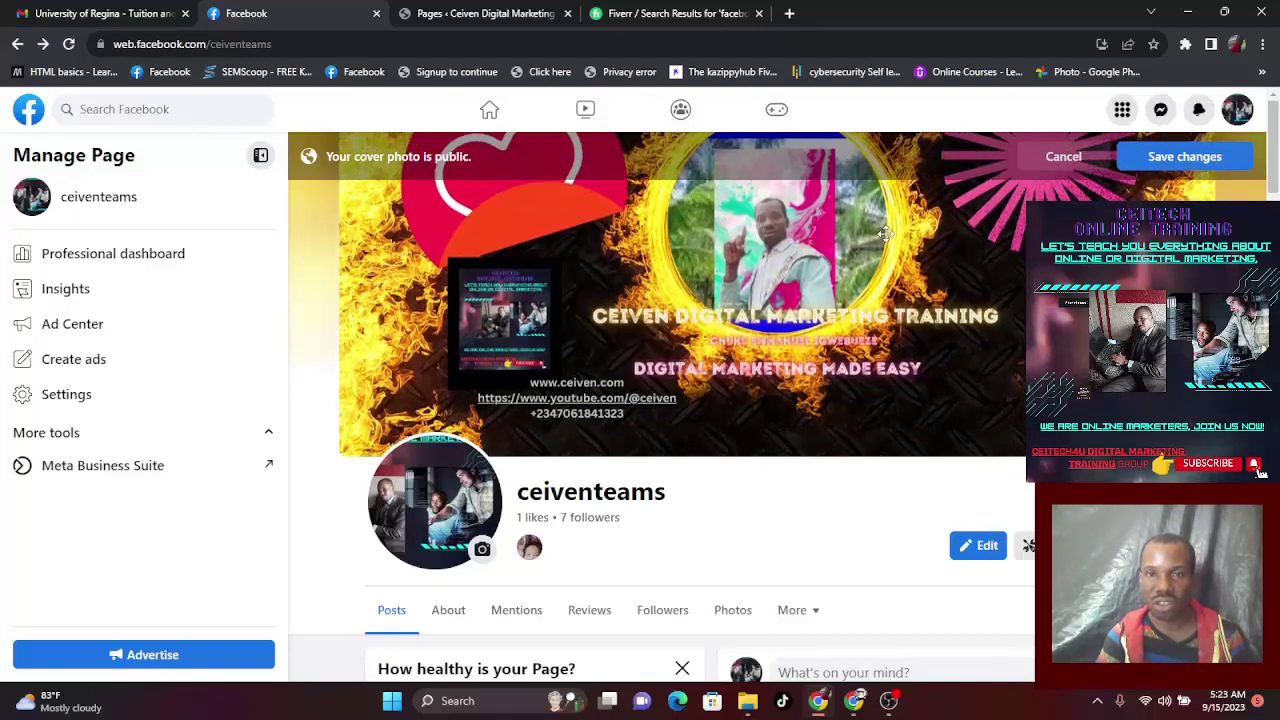
pyautogui.click(1206, 156)
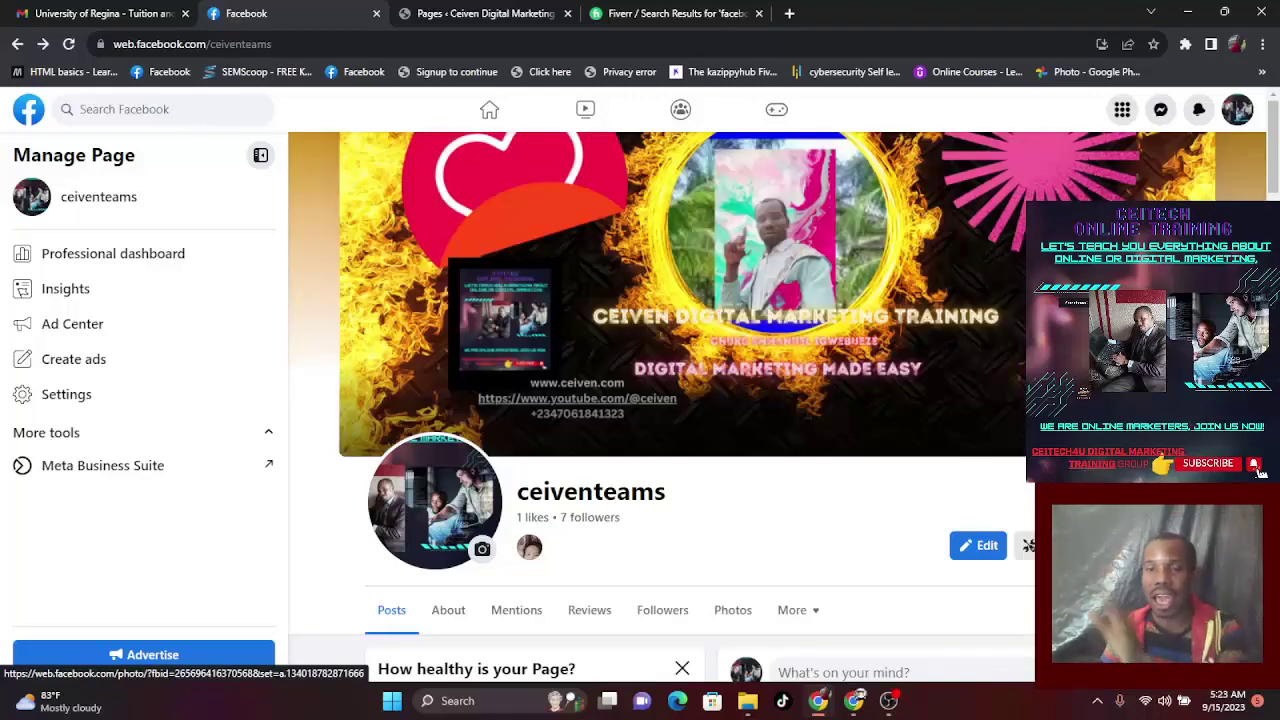
pyautogui.click(889, 703)
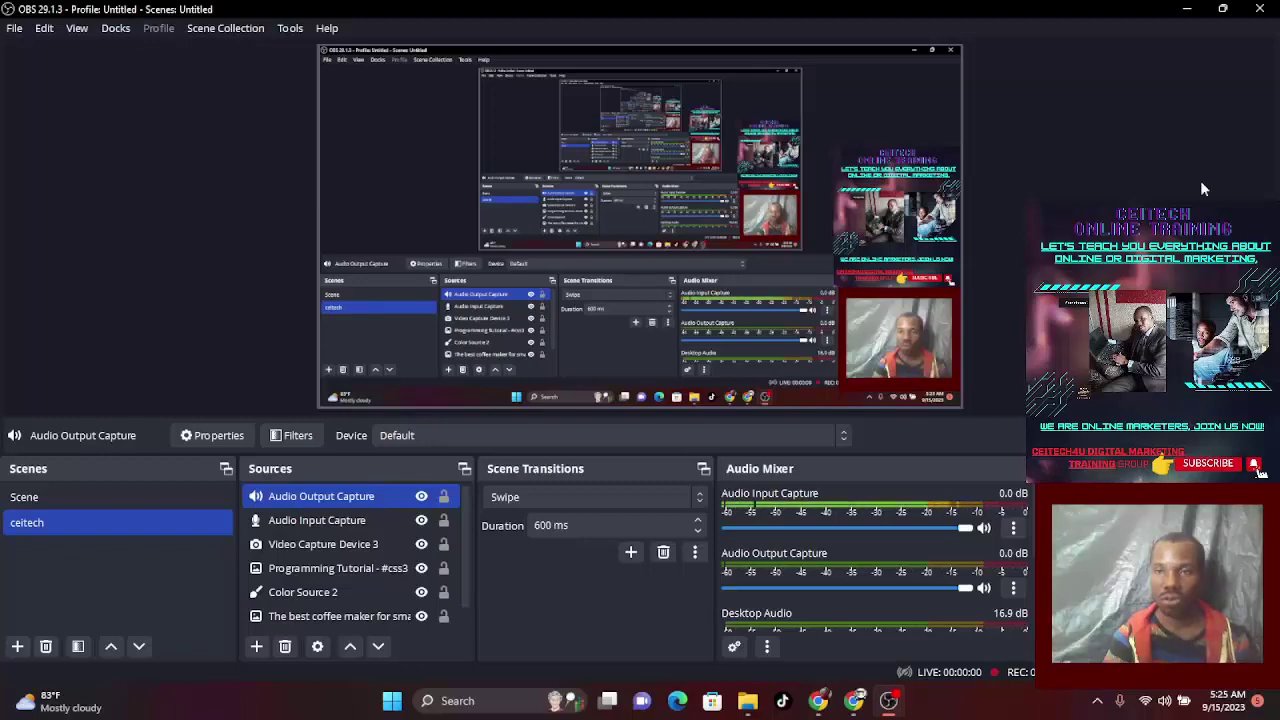
pyautogui.click(1187, 9)
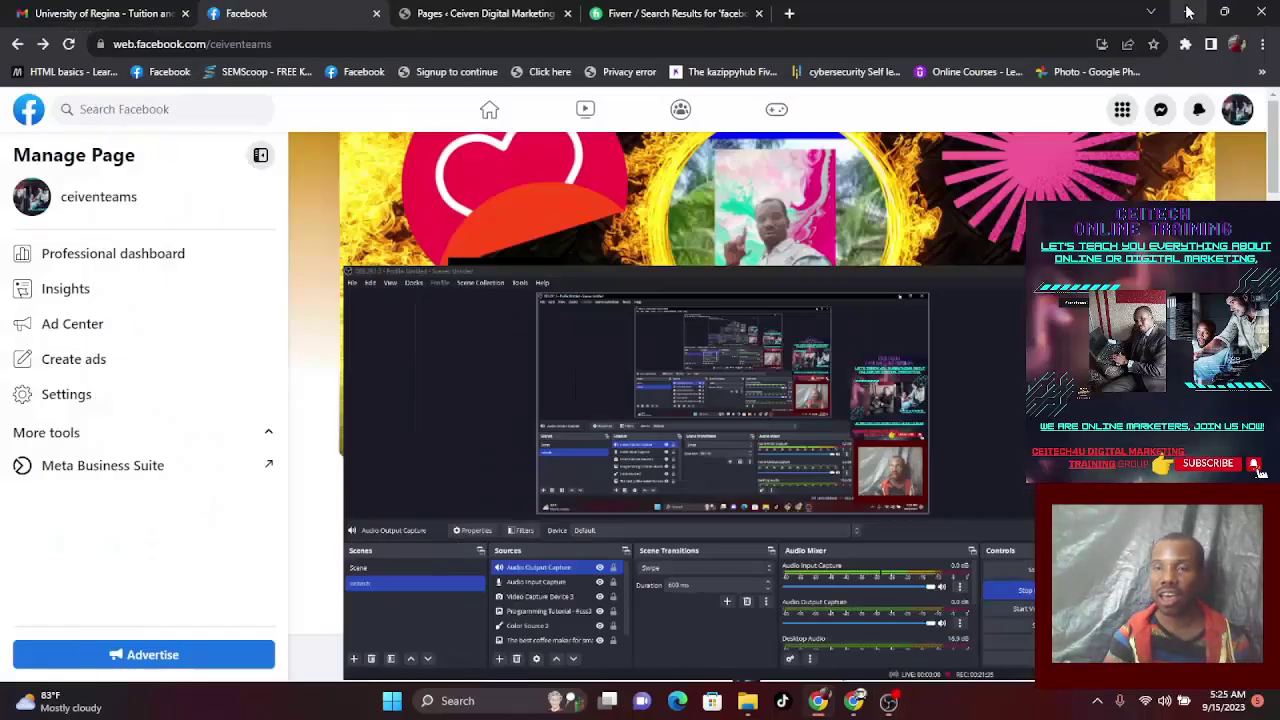
pyautogui.click(888, 700)
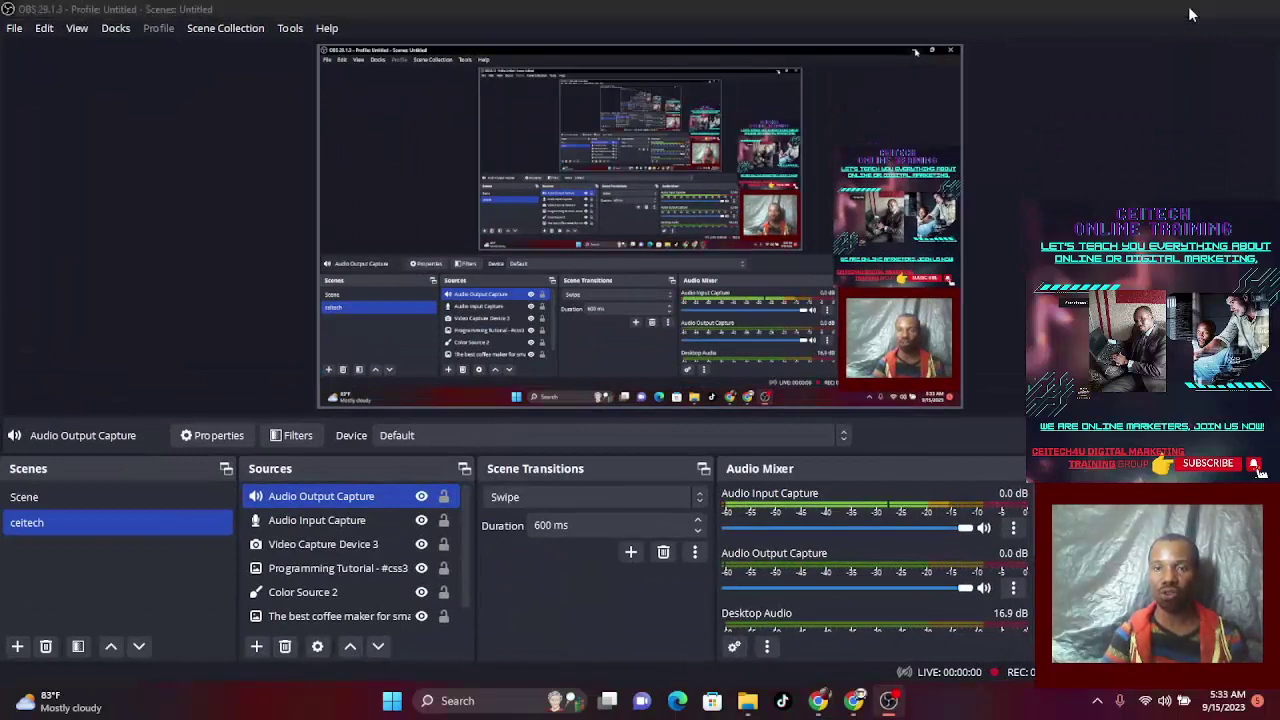
pyautogui.click(1187, 9)
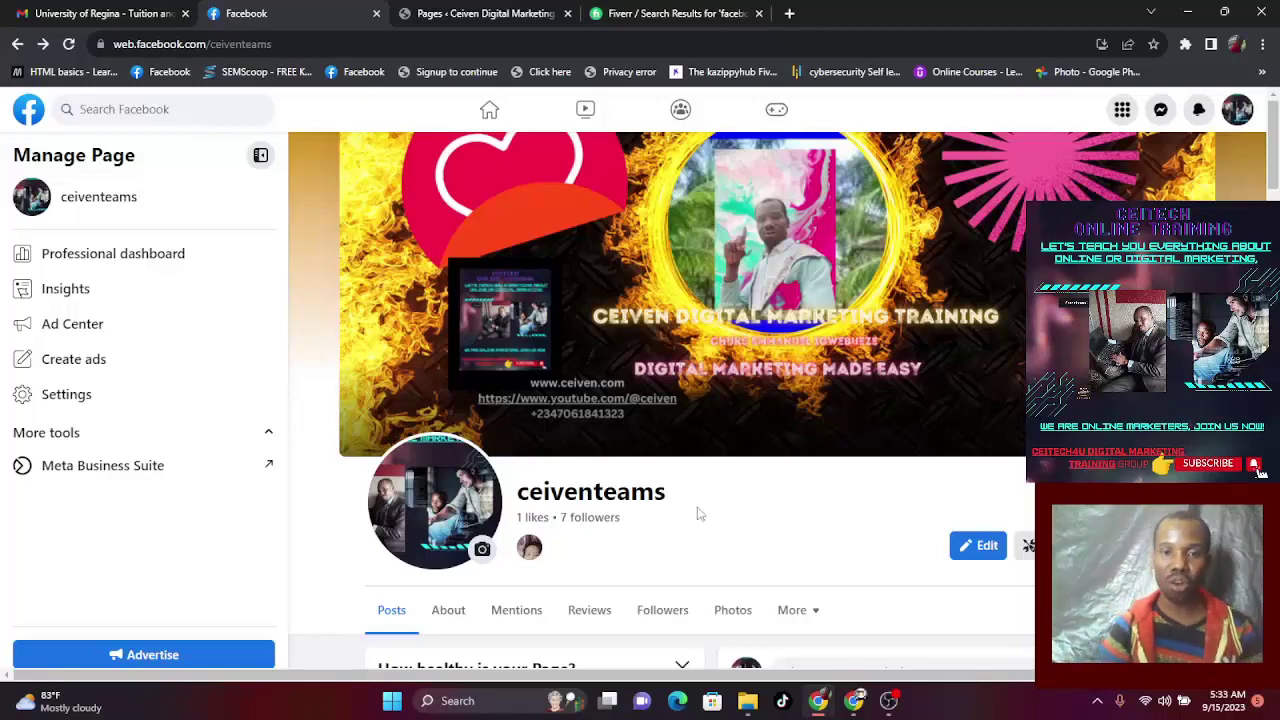
pyautogui.moveTo(905, 716)
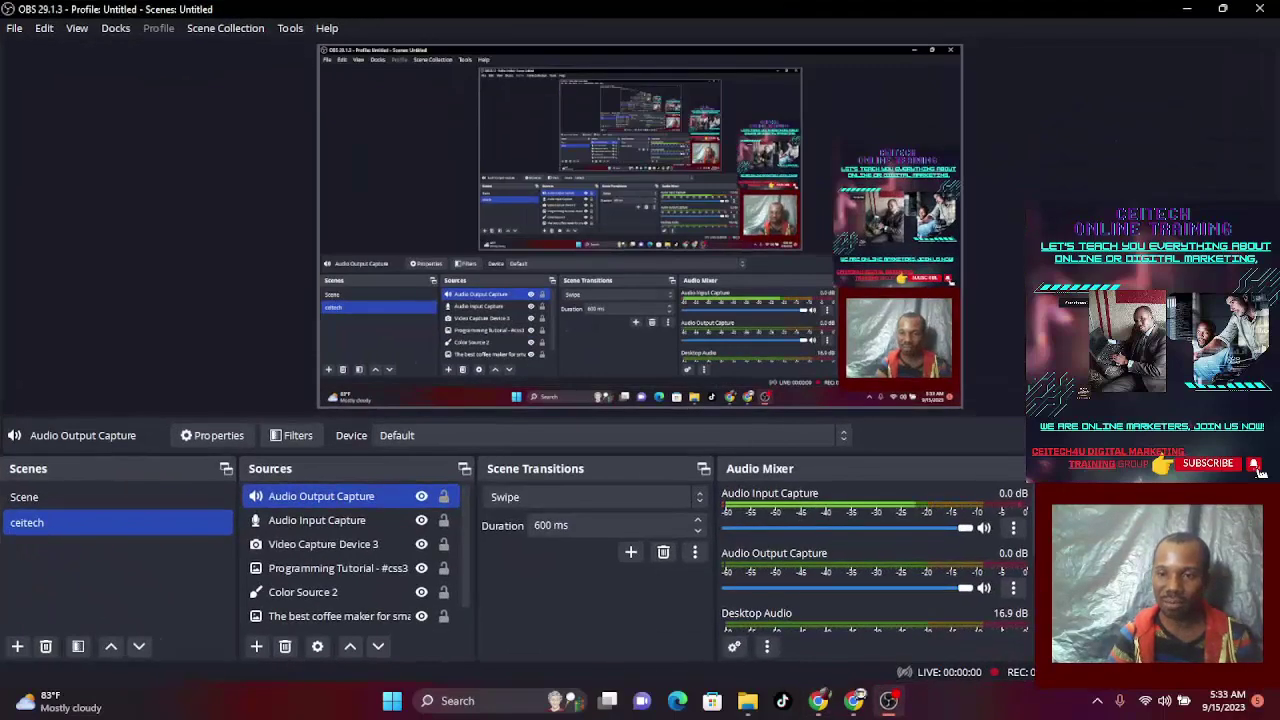
pyautogui.click(1187, 8)
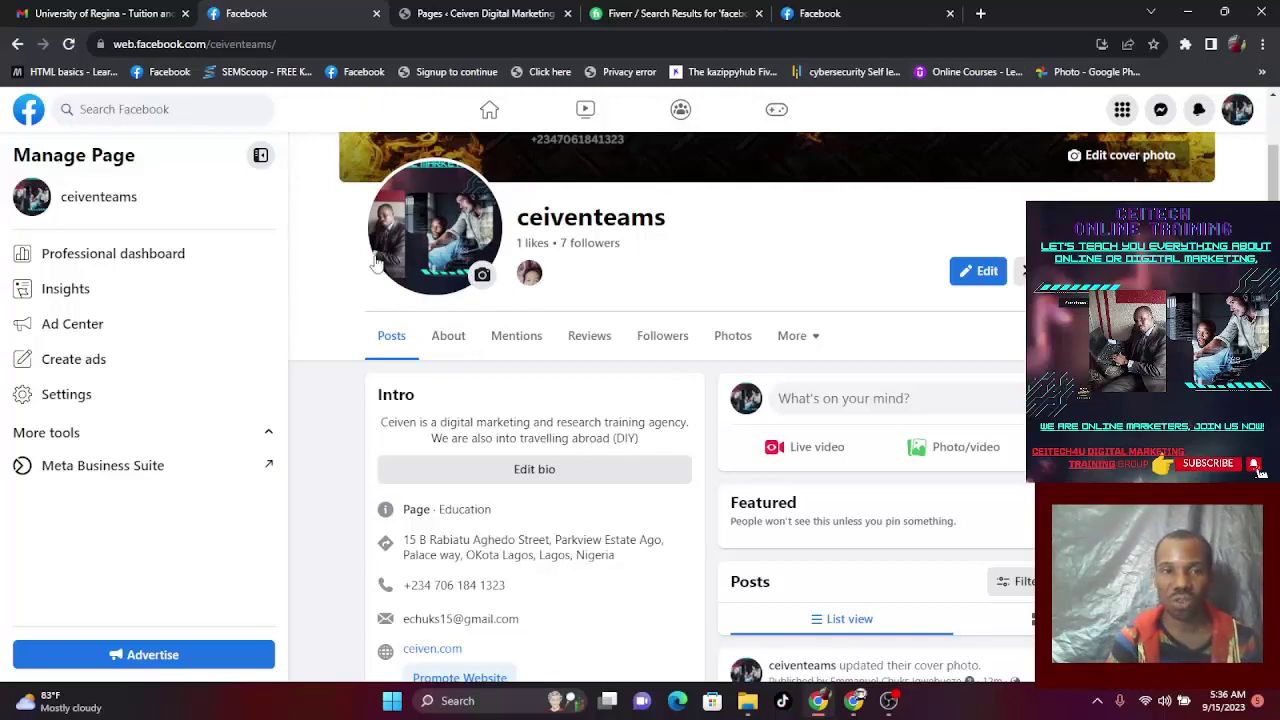
pyautogui.click(481, 276)
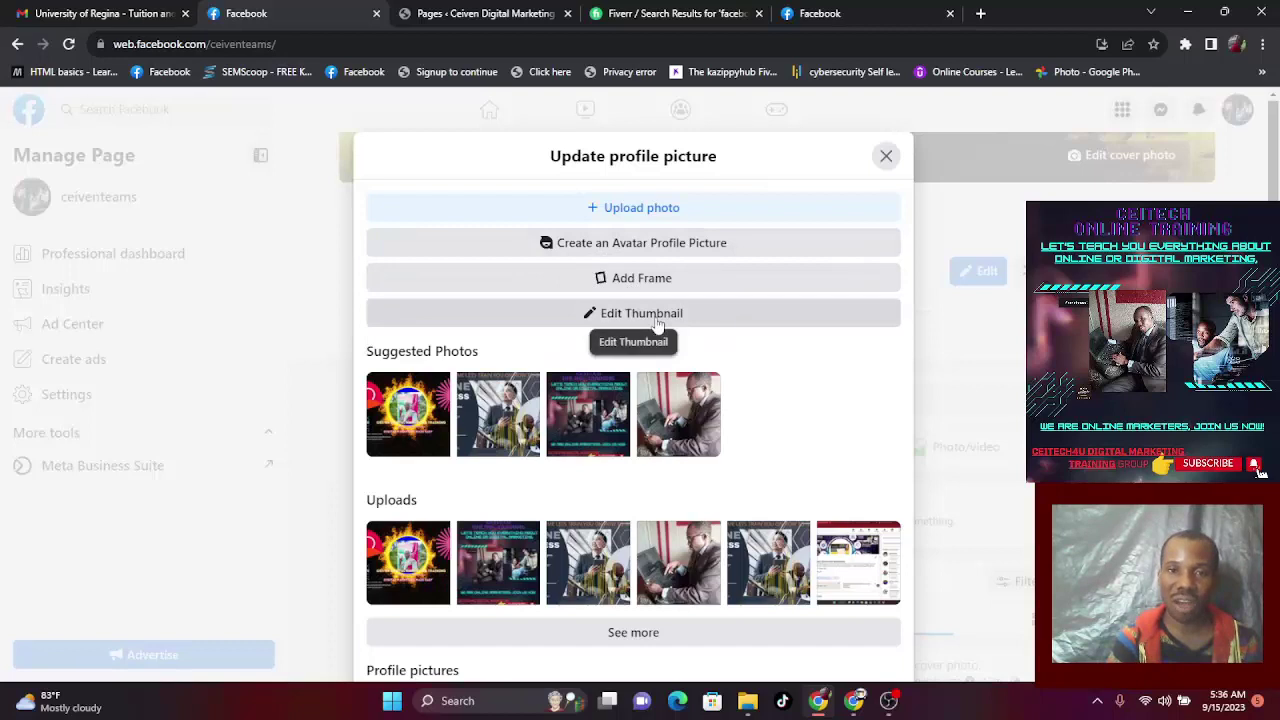
pyautogui.click(627, 208)
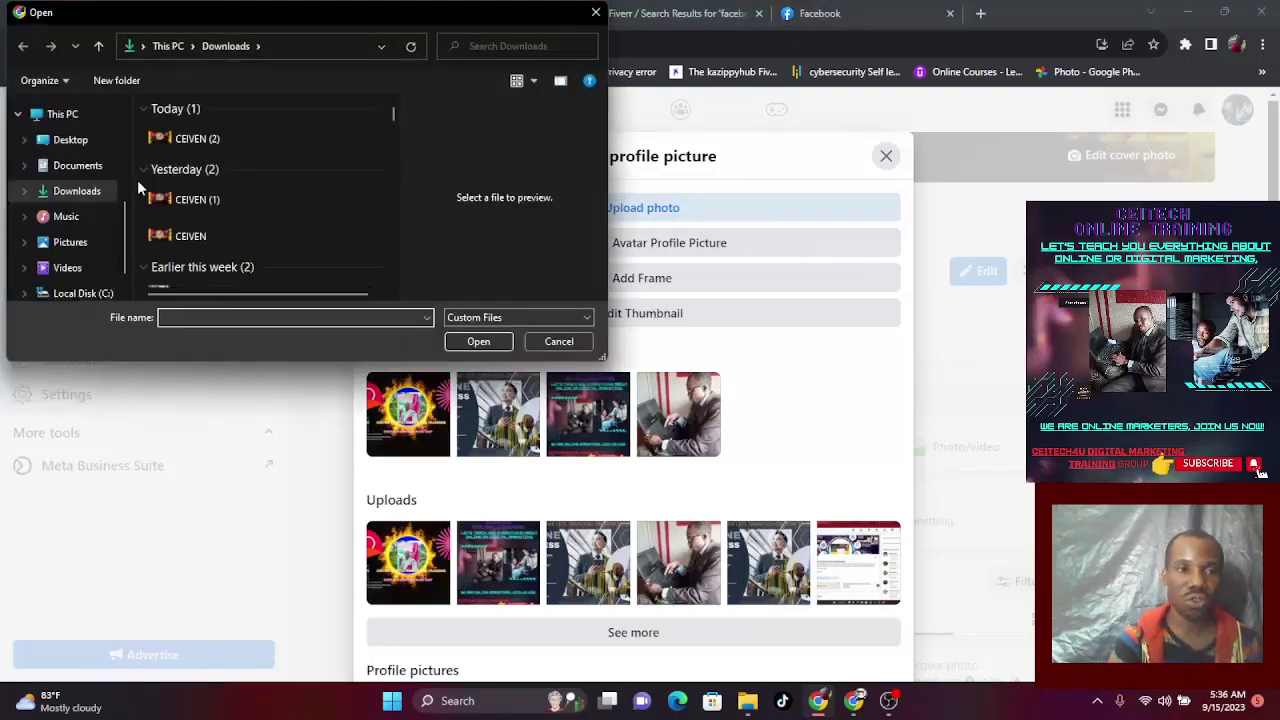
pyautogui.click(566, 342)
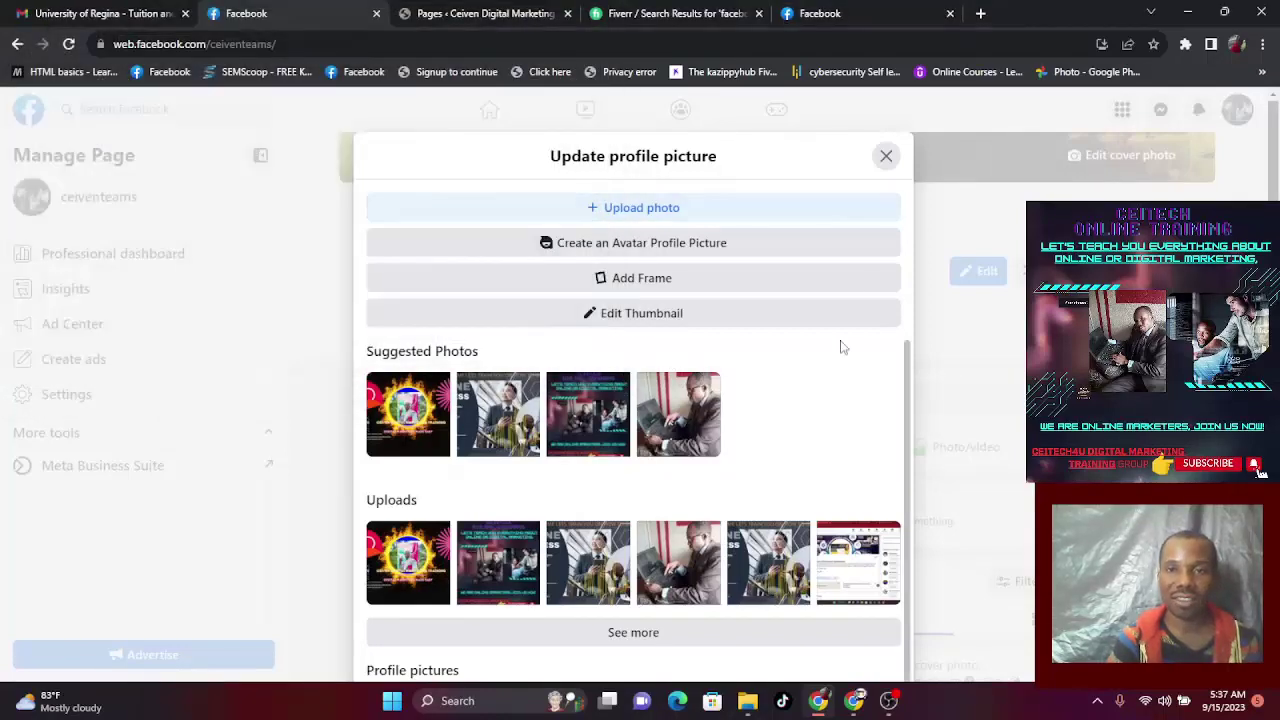
pyautogui.click(885, 158)
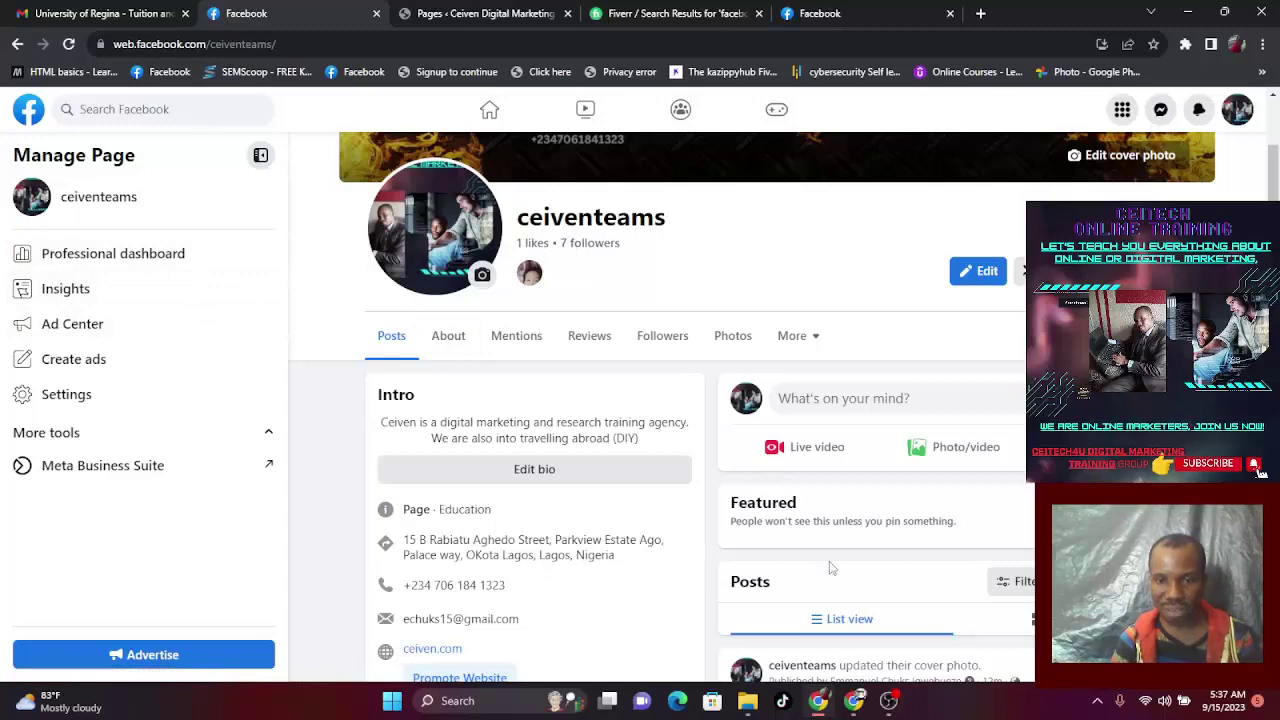
pyautogui.click(890, 703)
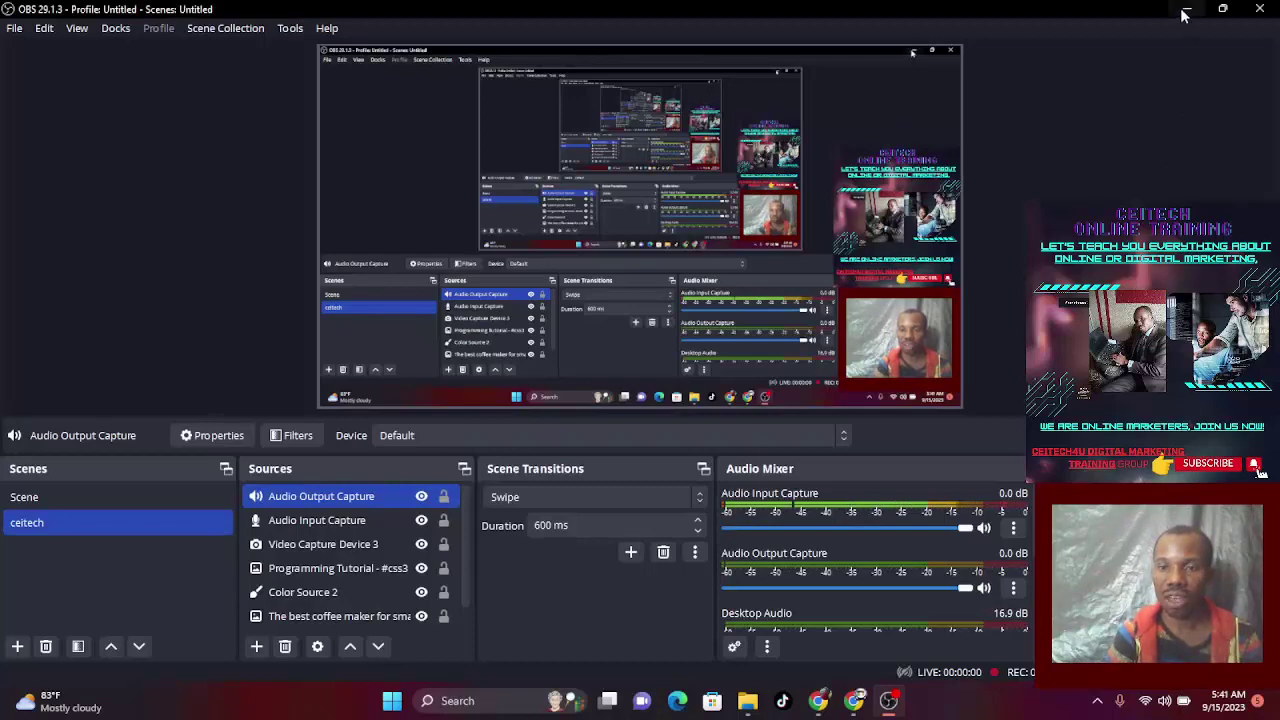
# Return to the ceiventeams Facebook page and go to its About section
pyautogui.click(1183, 14)
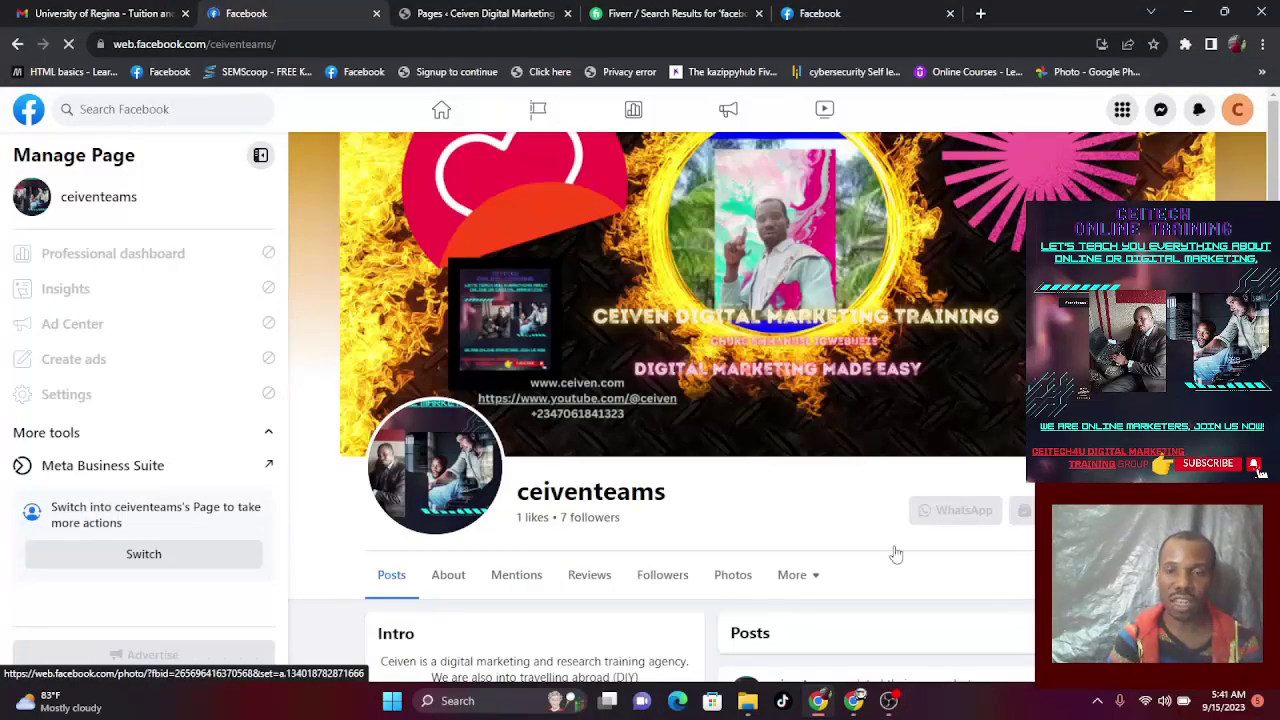
pyautogui.scroll(-2, 660, 400)
pyautogui.scroll(-1, 758, 460)
pyautogui.scroll(-1, 528, 448)
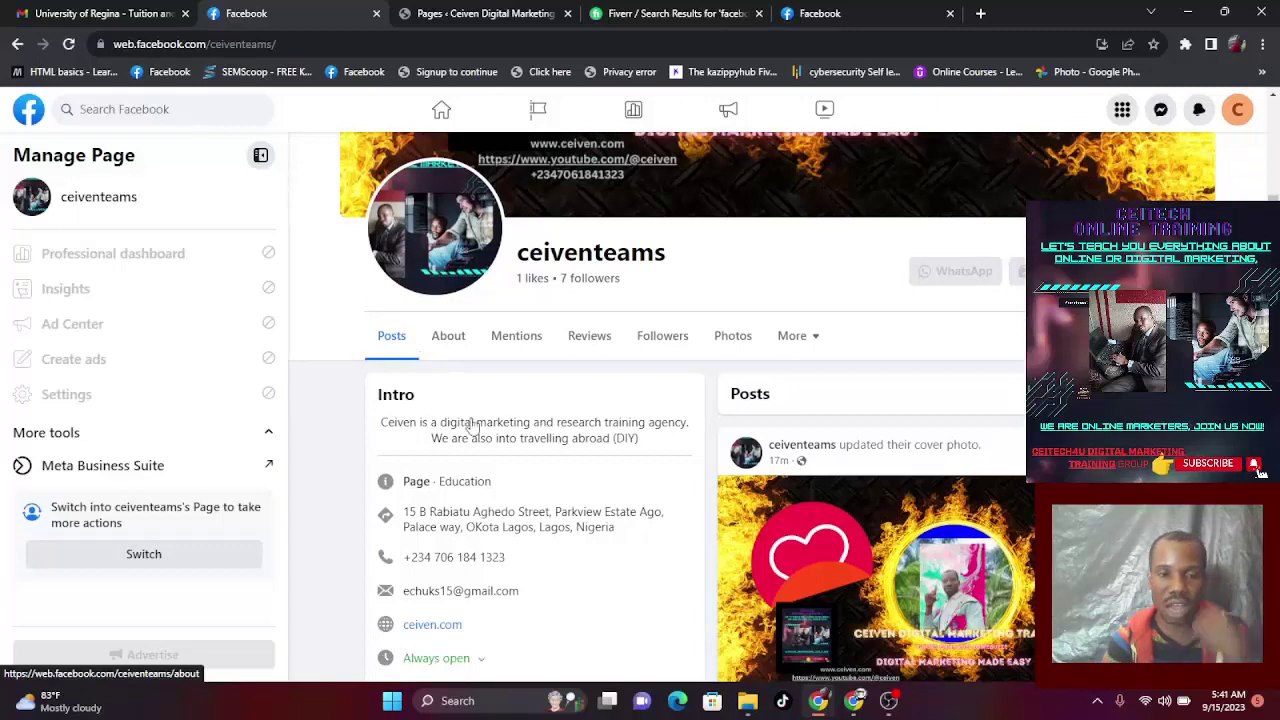
pyautogui.click(452, 340)
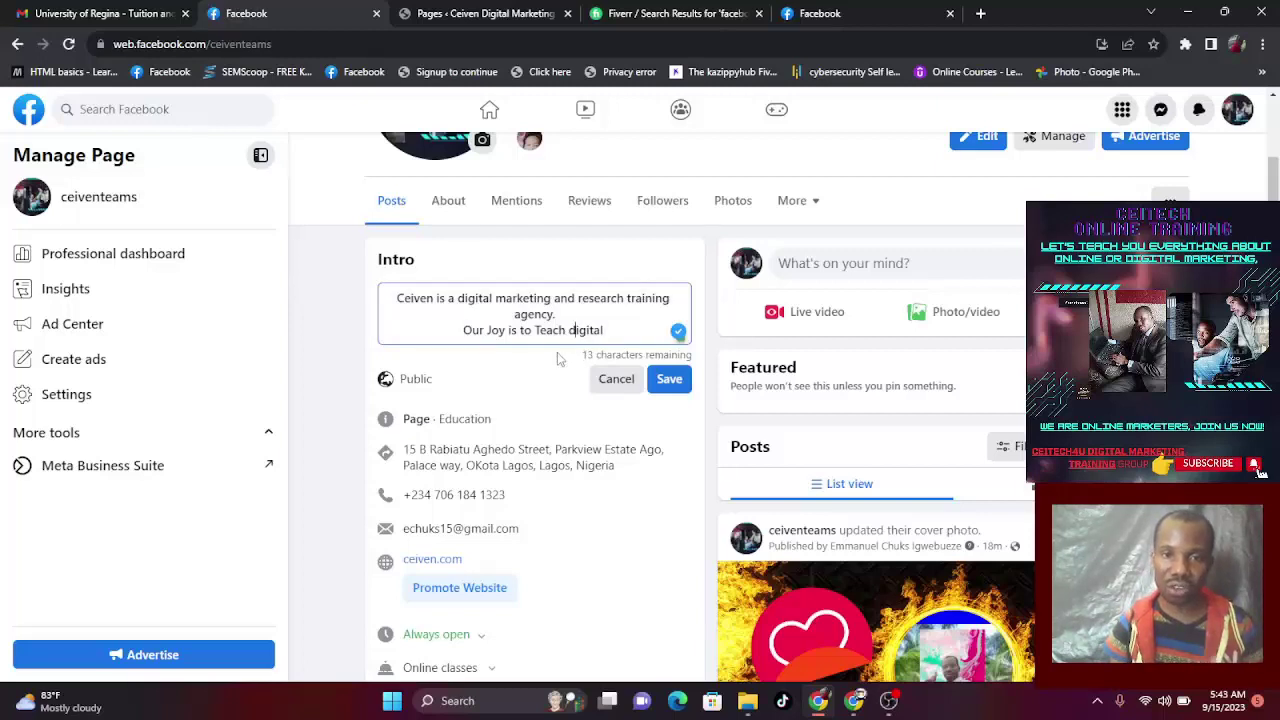
pyautogui.press('BackSpace')
pyautogui.press('BackSpace')
pyautogui.press('BackSpace')
pyautogui.press('BackSpace')
pyautogui.press('BackSpace')
pyautogui.press('BackSpace')
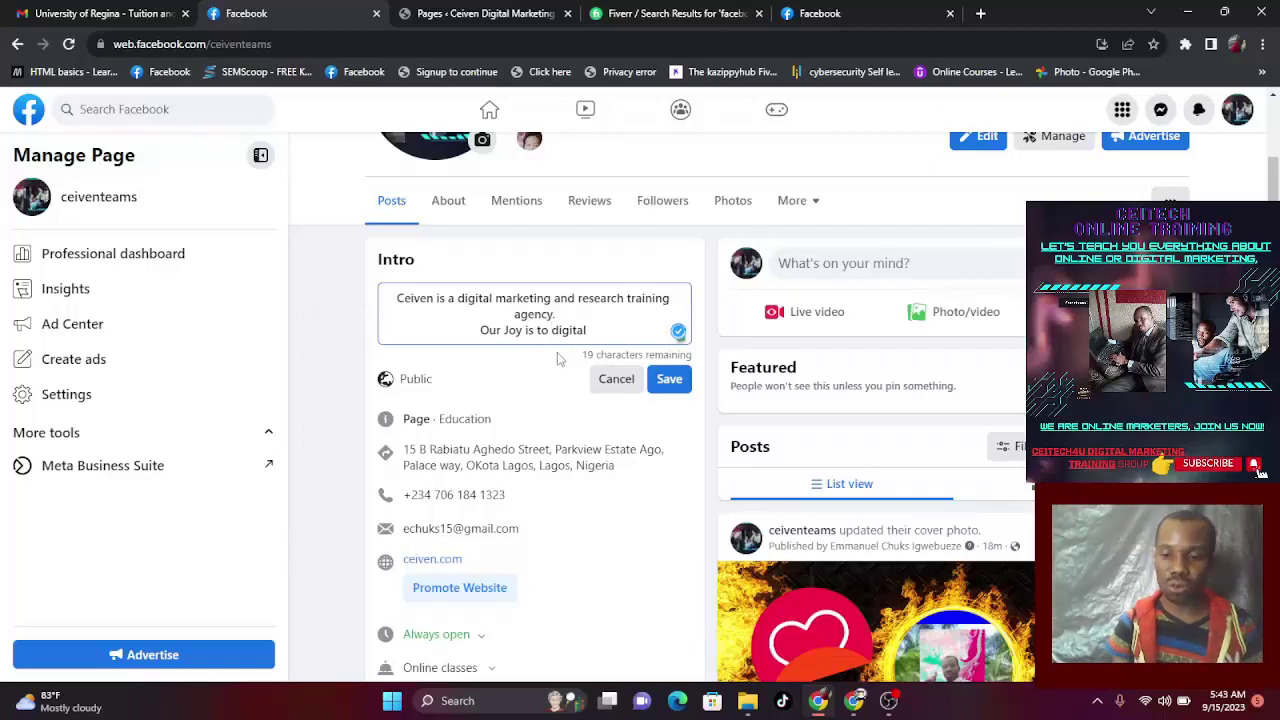
pyautogui.press('BackSpace')
pyautogui.press('BackSpace')
pyautogui.press('BackSpace')
pyautogui.press('BackSpace')
pyautogui.press('BackSpace')
pyautogui.press('BackSpace')
pyautogui.press('BackSpace')
pyautogui.press('BackSpace')
pyautogui.press('BackSpace')
pyautogui.press('BackSpace')
pyautogui.press('BackSpace')
pyautogui.press('BackSpace')
pyautogui.press('BackSpace')
pyautogui.press('BackSpace')
pyautogui.press('BackSpace')
pyautogui.press('BackSpace')
pyautogui.press('BackSpace')
pyautogui.press('BackSpace')
pyautogui.press('BackSpace')
pyautogui.press('BackSpace')
pyautogui.press('BackSpace')
pyautogui.press('BackSpace')
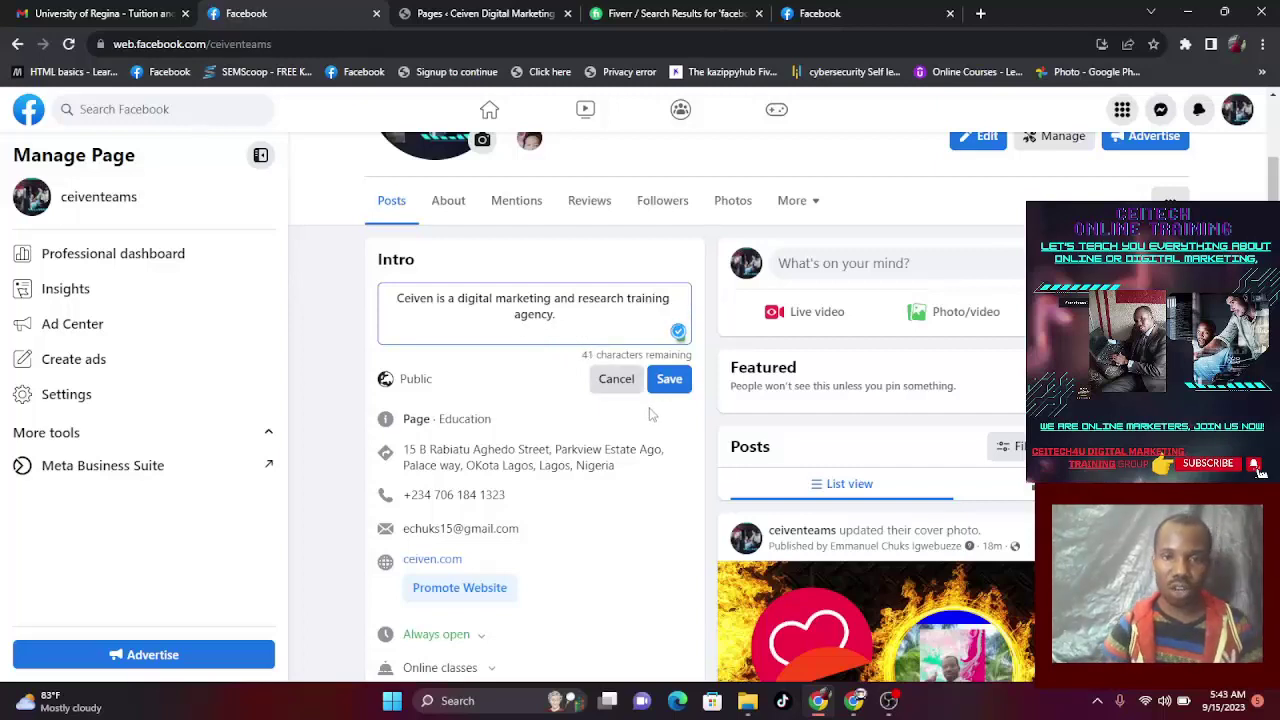
pyautogui.click(625, 380)
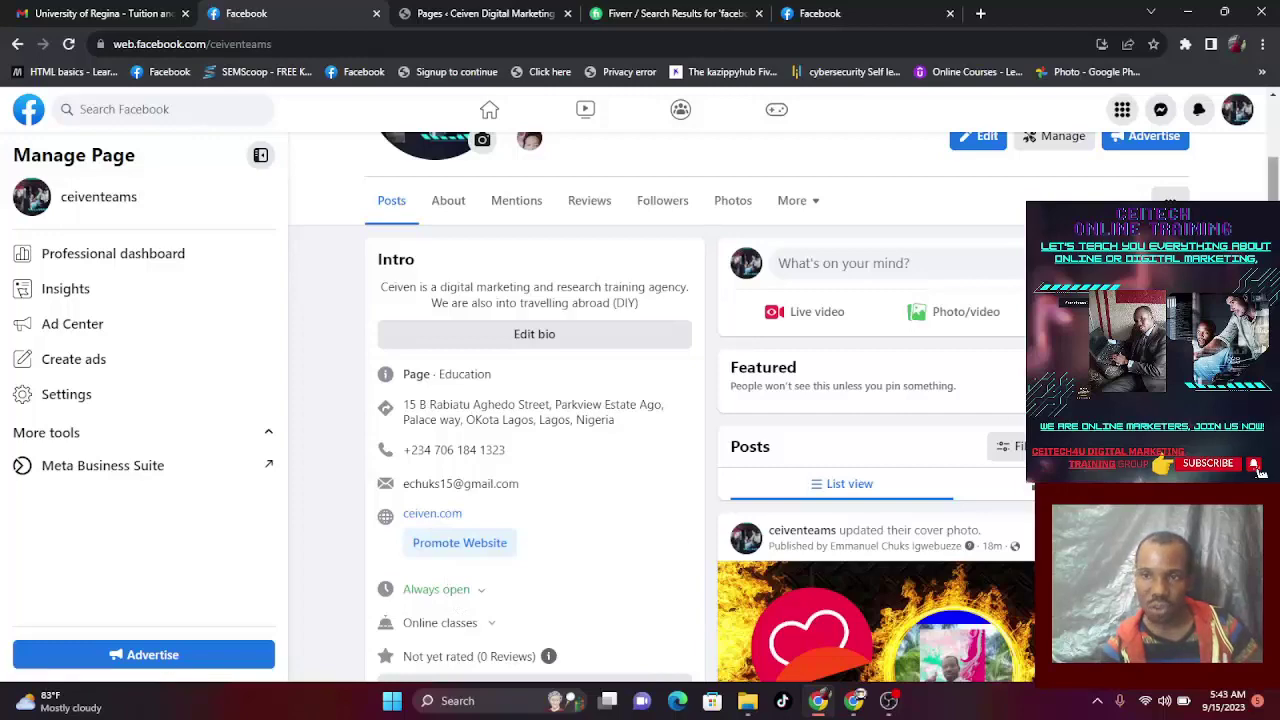
pyautogui.scroll(-3, 492, 326)
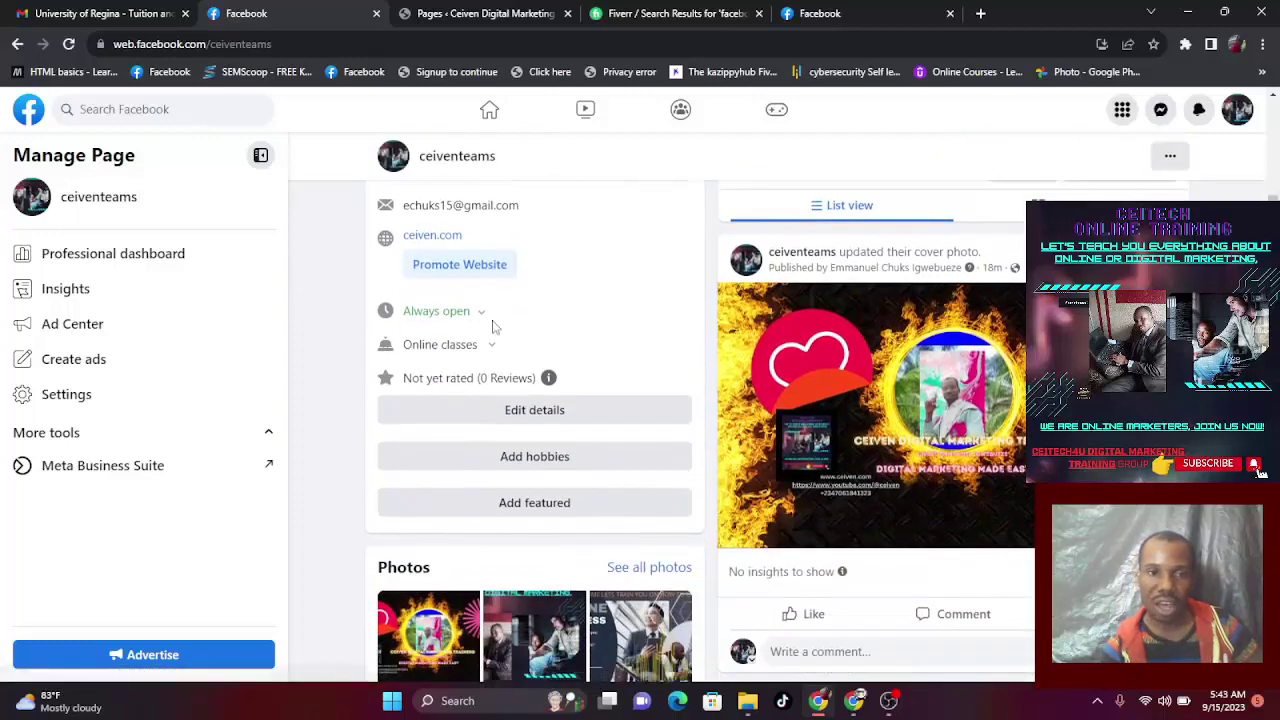
pyautogui.click(480, 318)
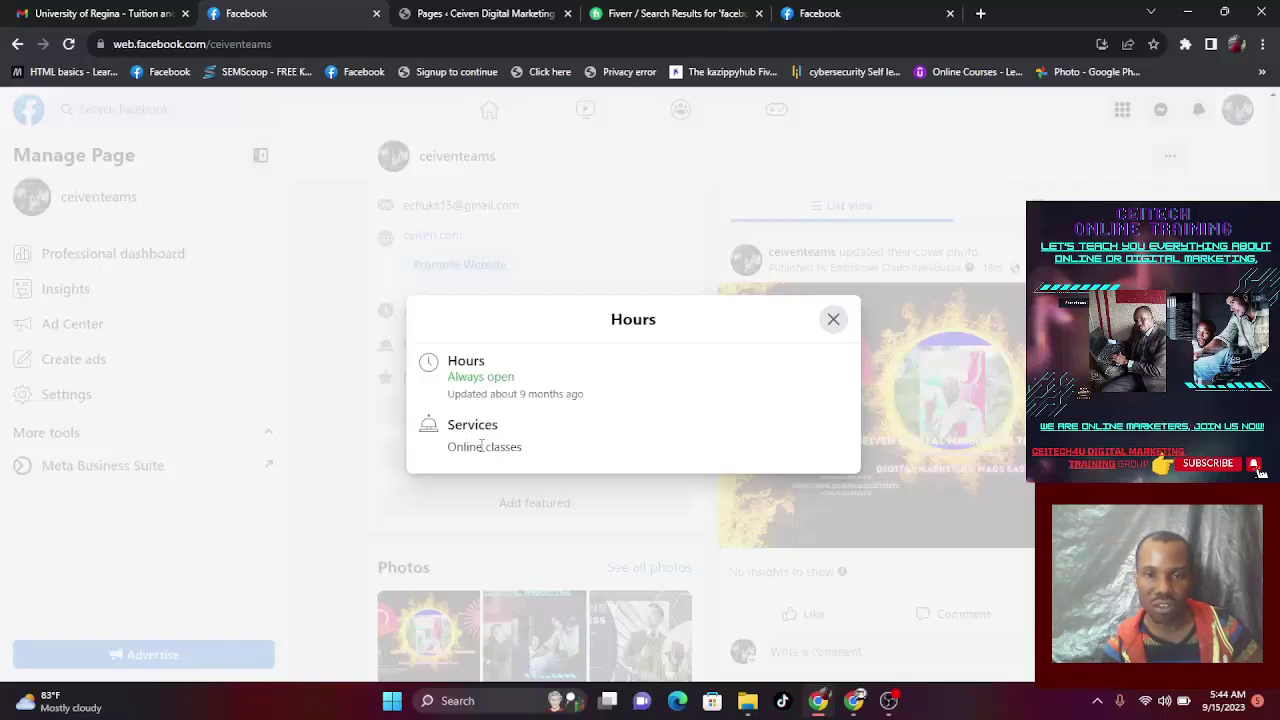
pyautogui.click(834, 320)
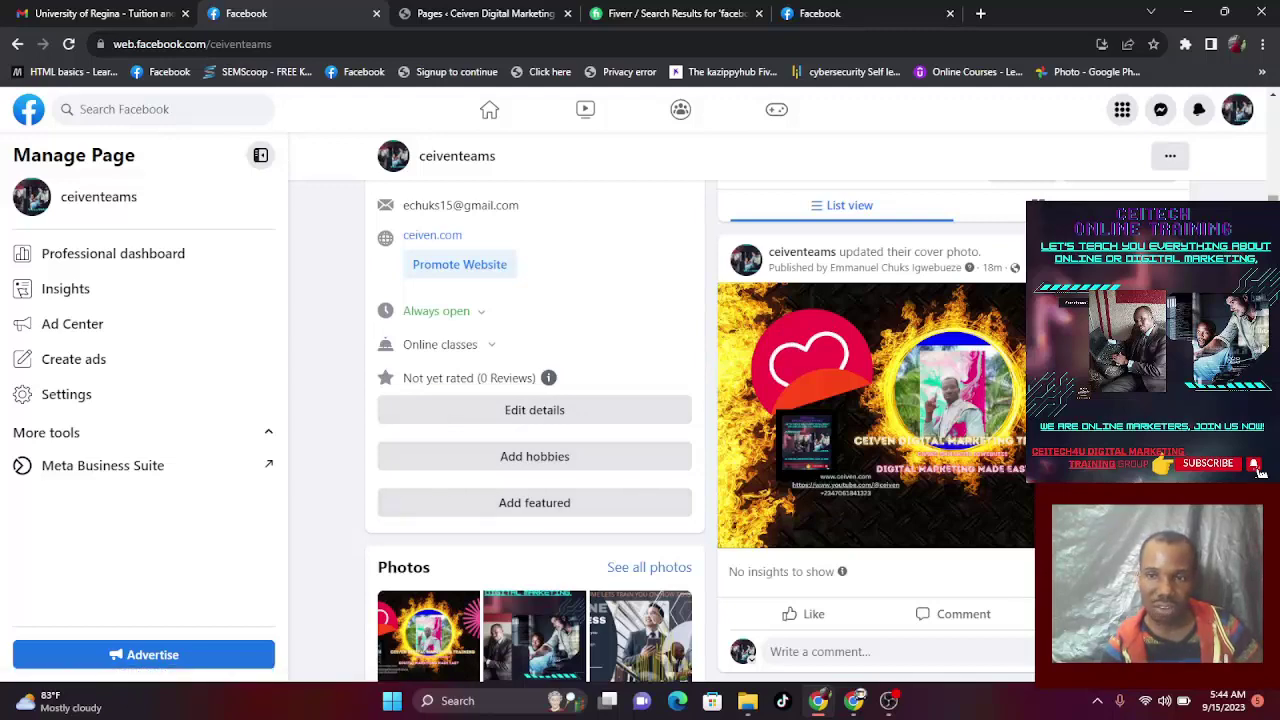
pyautogui.scroll(-3, 700, 430)
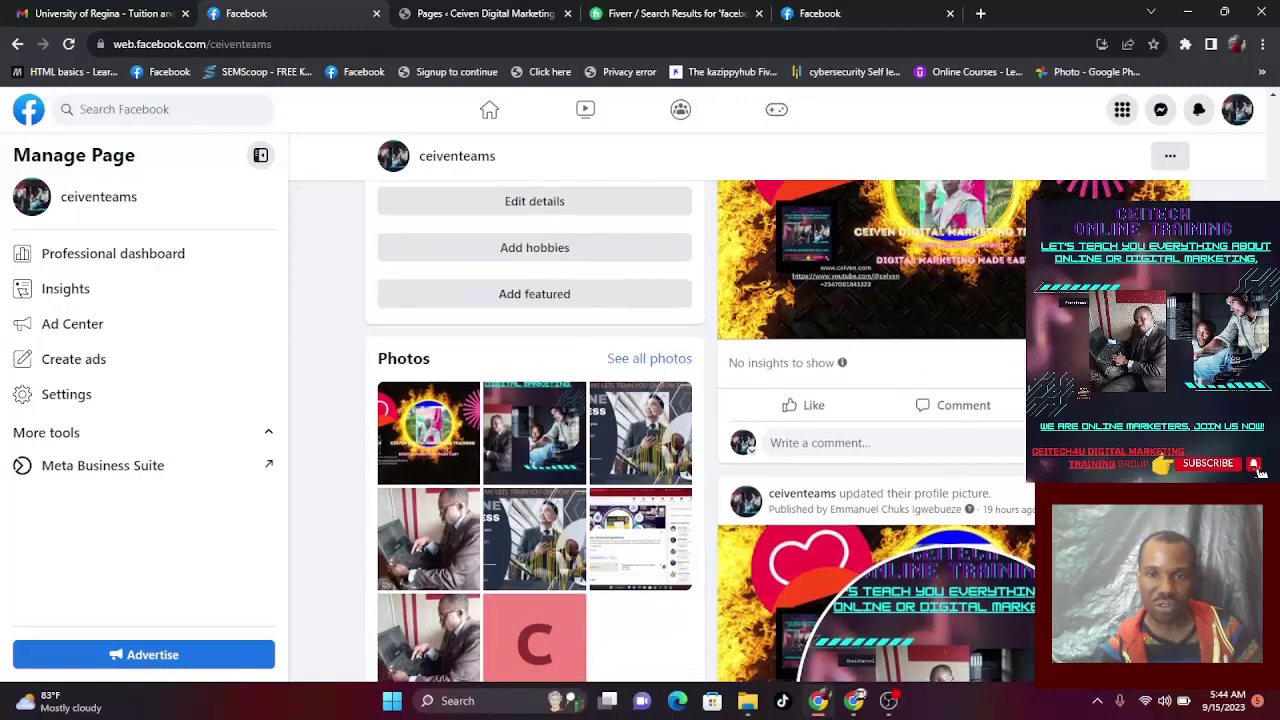
pyautogui.scroll(6, 1270, 190)
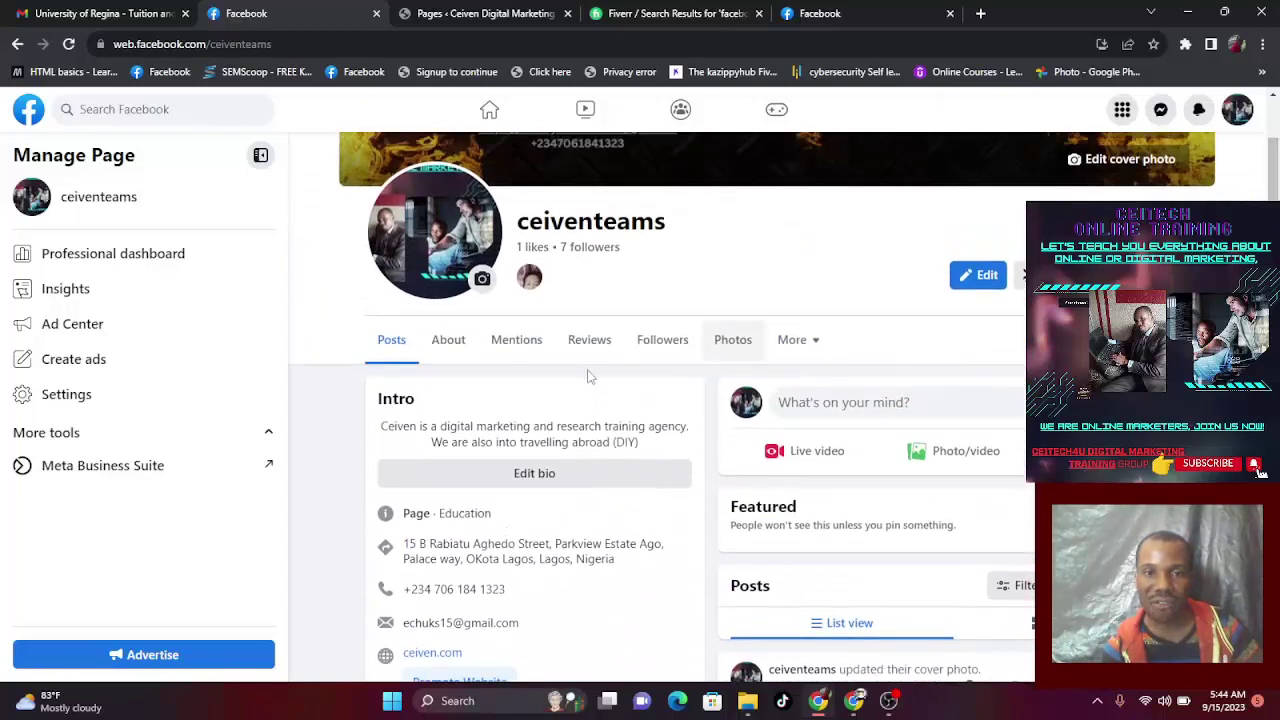
pyautogui.click(441, 342)
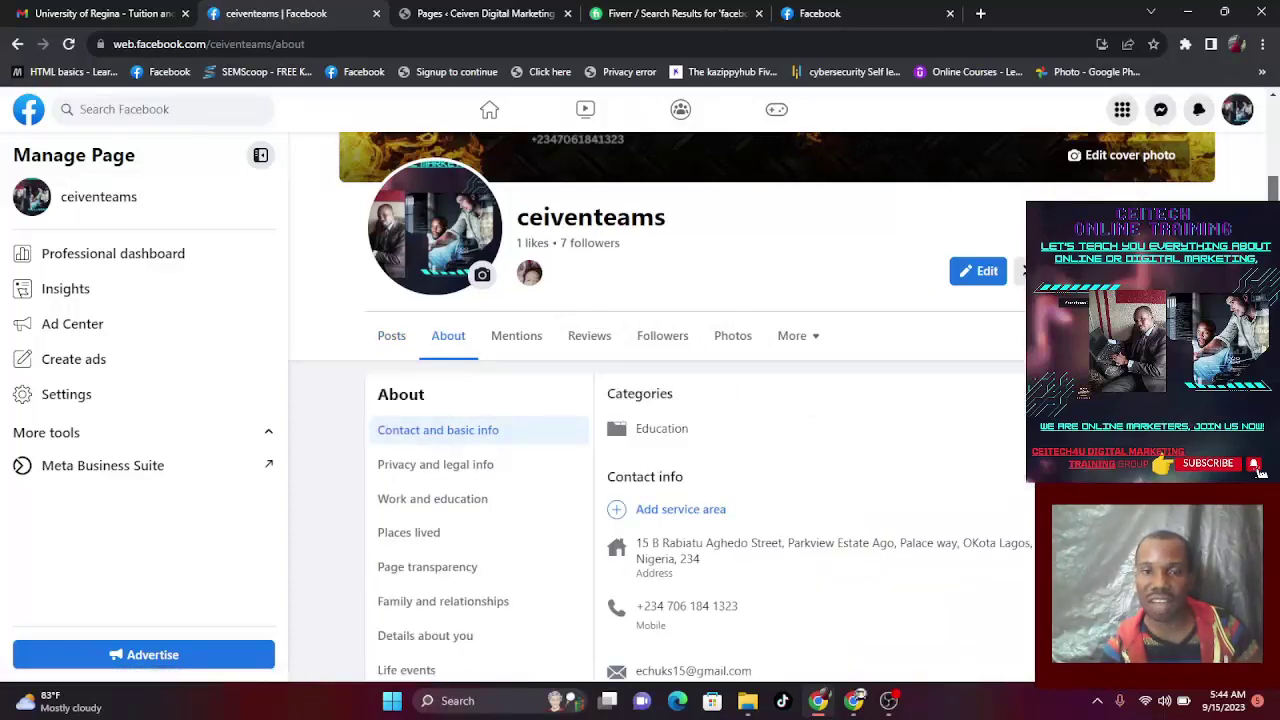
pyautogui.scroll(-1, 660, 400)
pyautogui.scroll(-2, 660, 400)
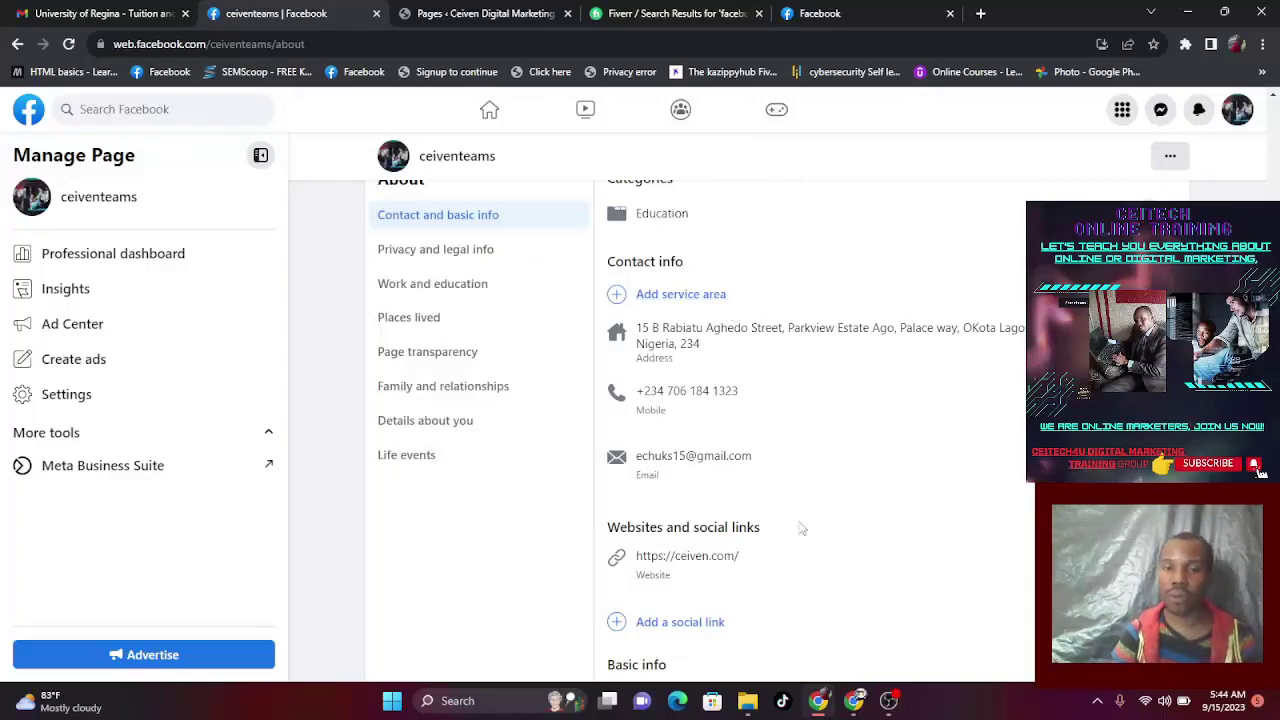
pyautogui.click(888, 700)
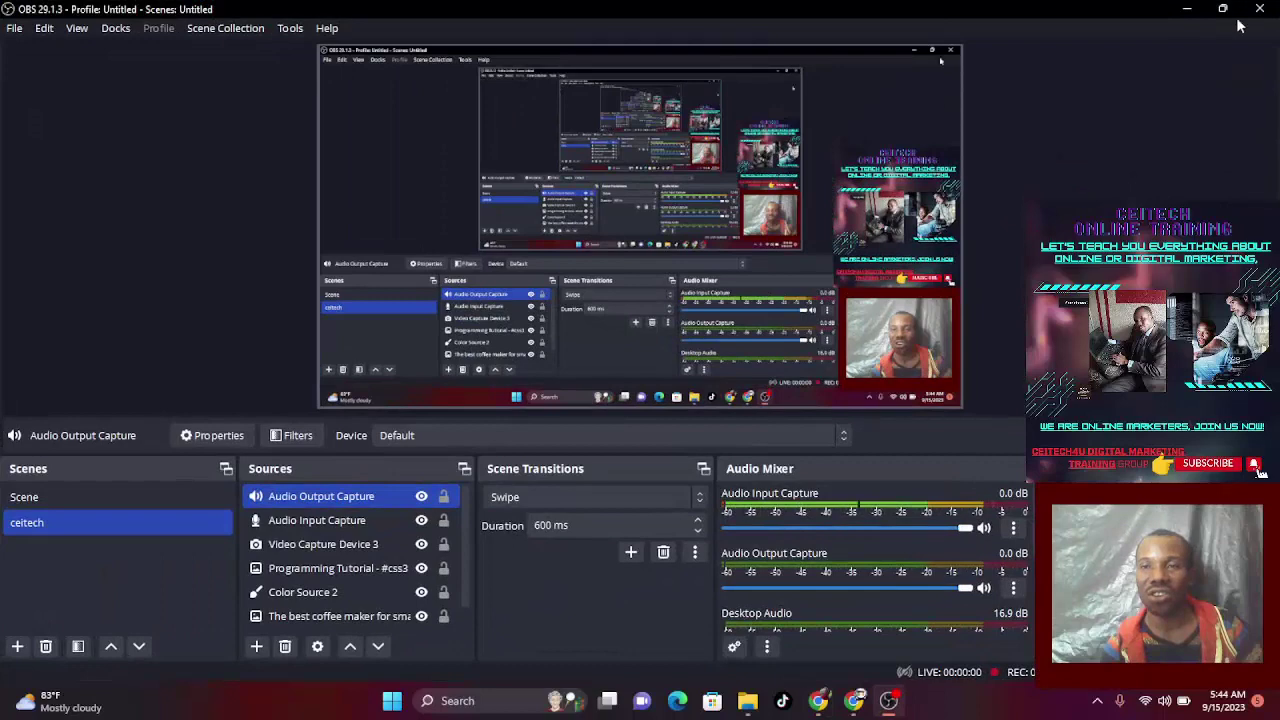
pyautogui.click(1187, 9)
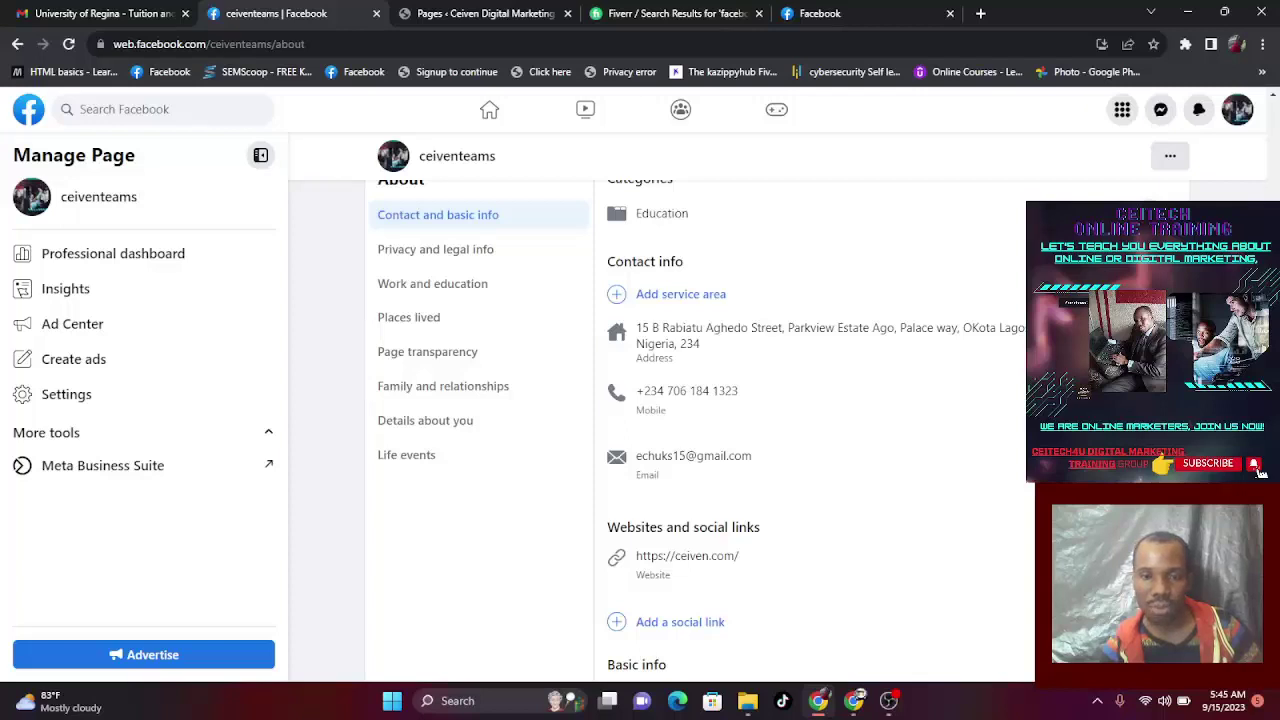
pyautogui.scroll(-4, 1260, 472)
pyautogui.scroll(-3, 1260, 472)
pyautogui.scroll(4, 1260, 472)
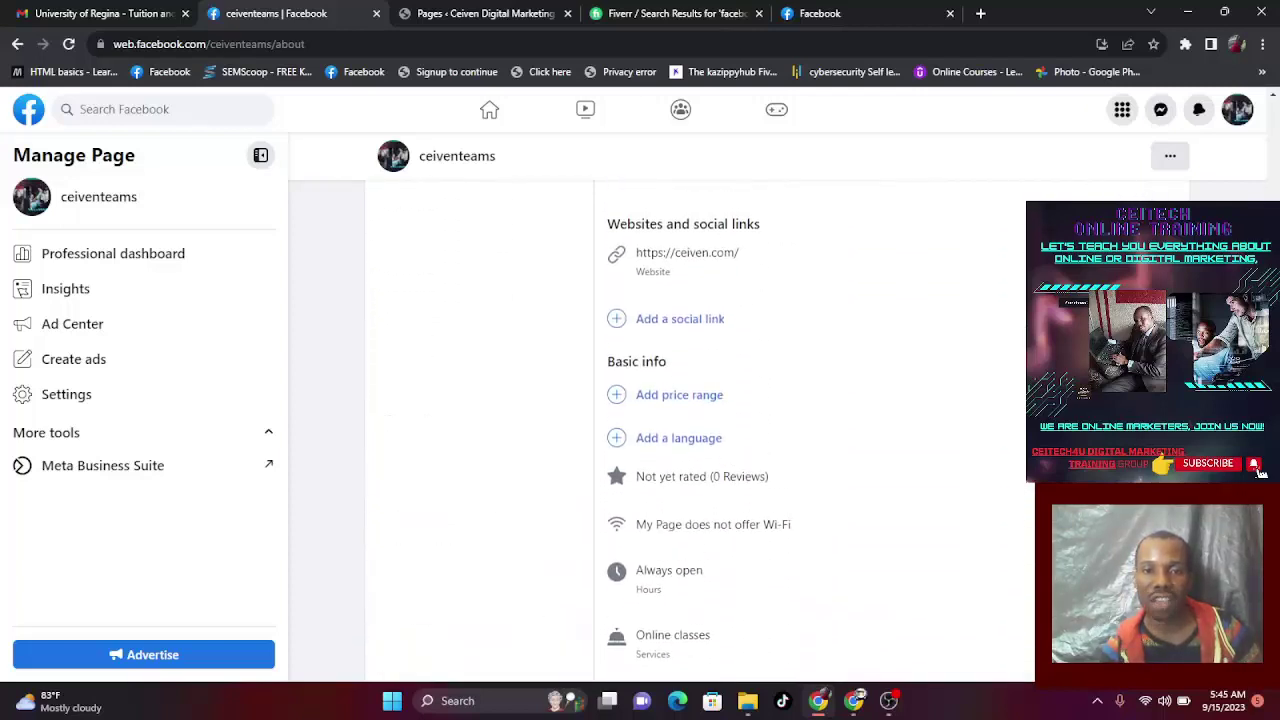
pyautogui.click(617, 320)
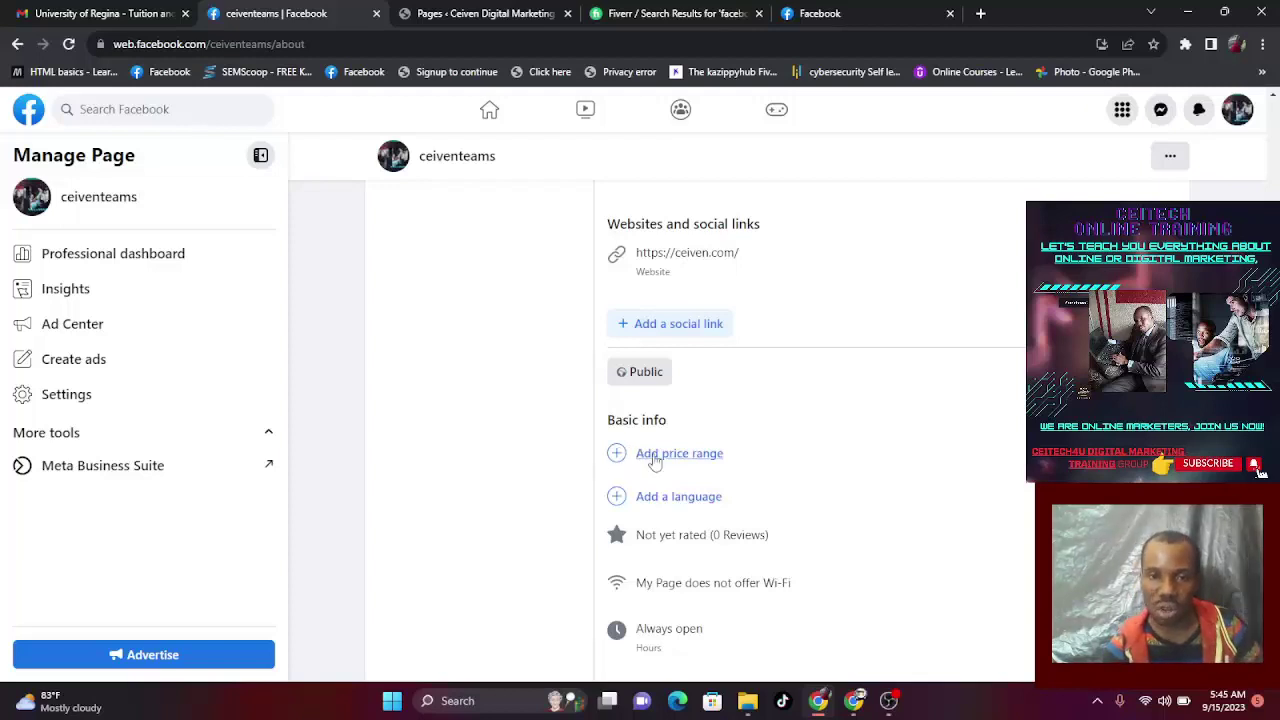
pyautogui.click(617, 456)
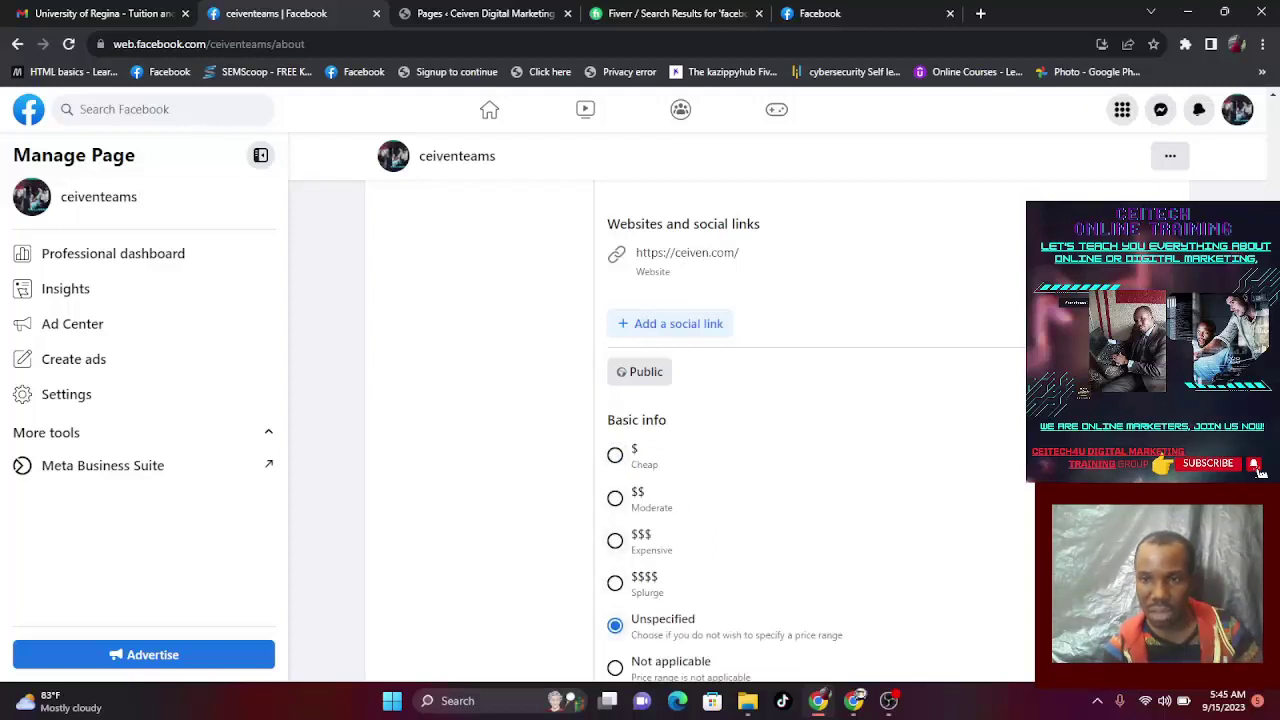
pyautogui.scroll(-3, 1008, 418)
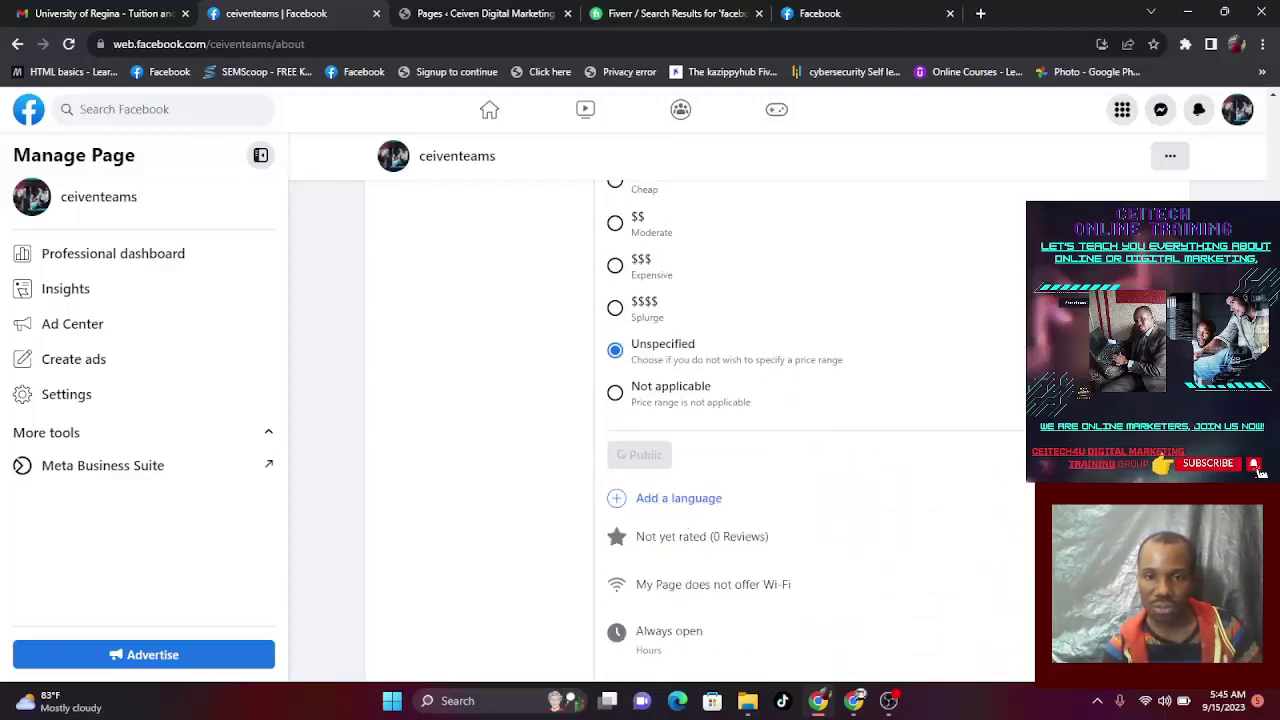
pyautogui.scroll(-2, 810, 430)
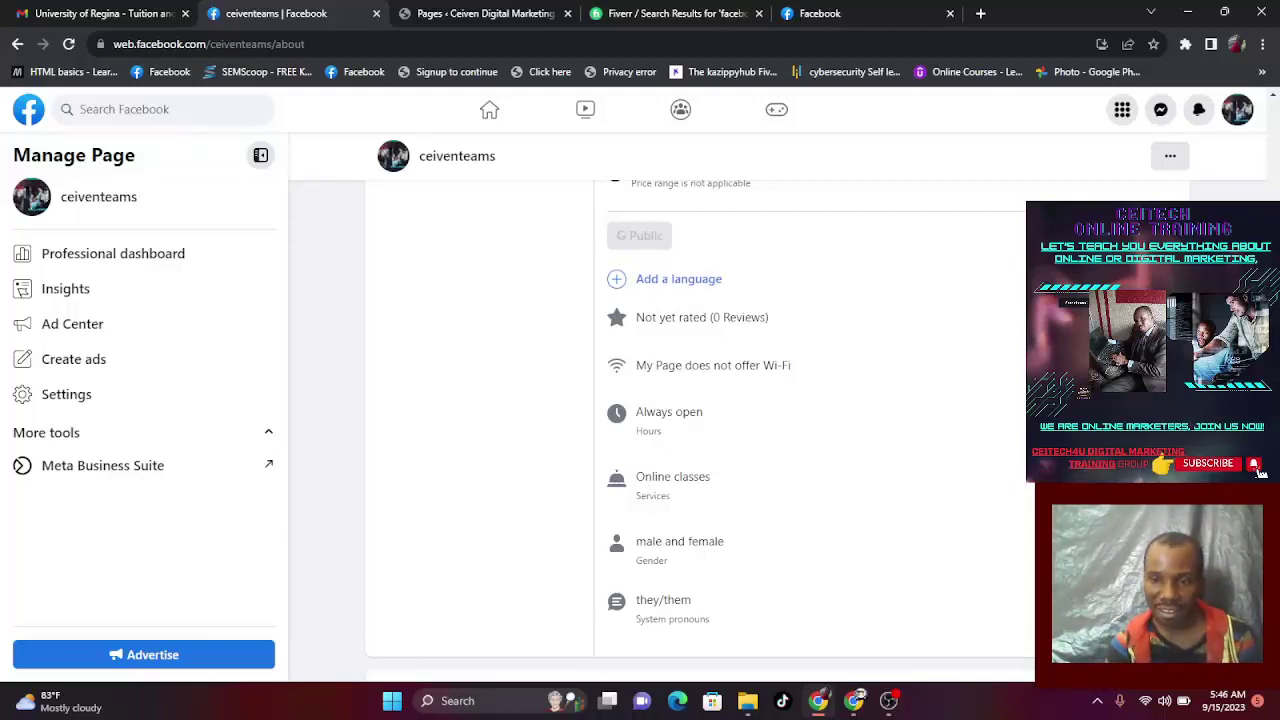
pyautogui.scroll(-1, 982, 468)
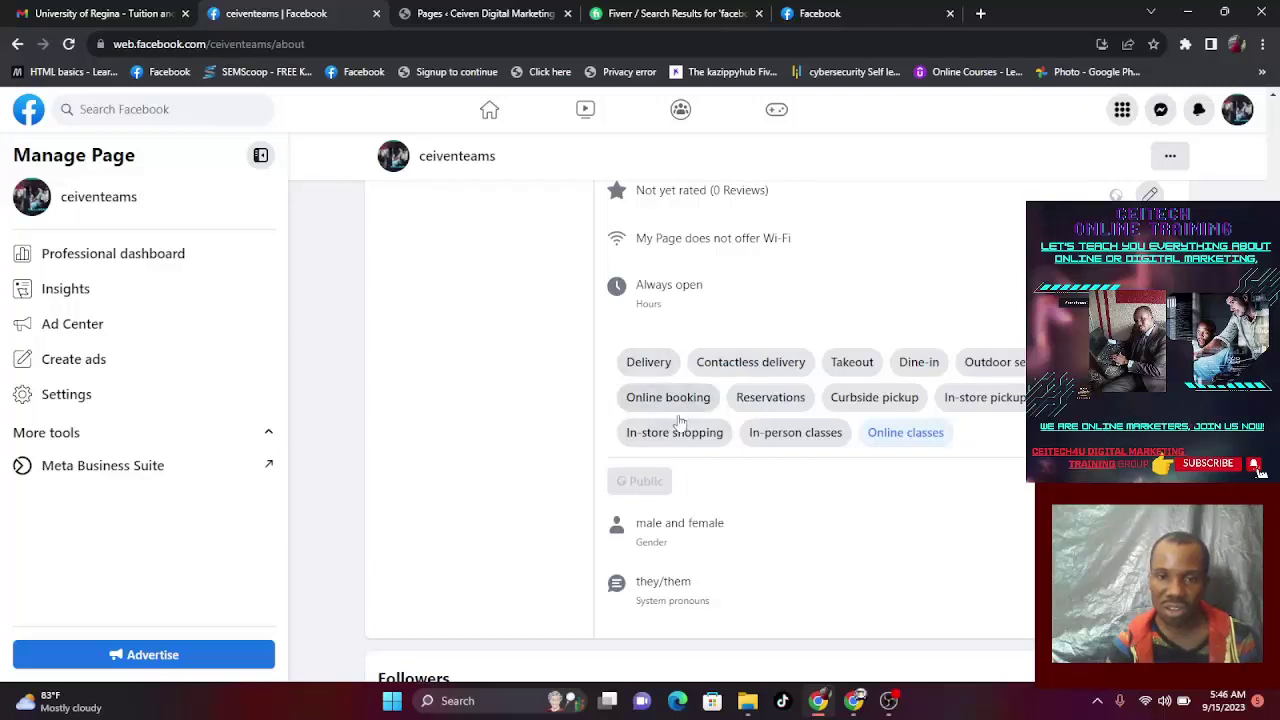
pyautogui.click(917, 443)
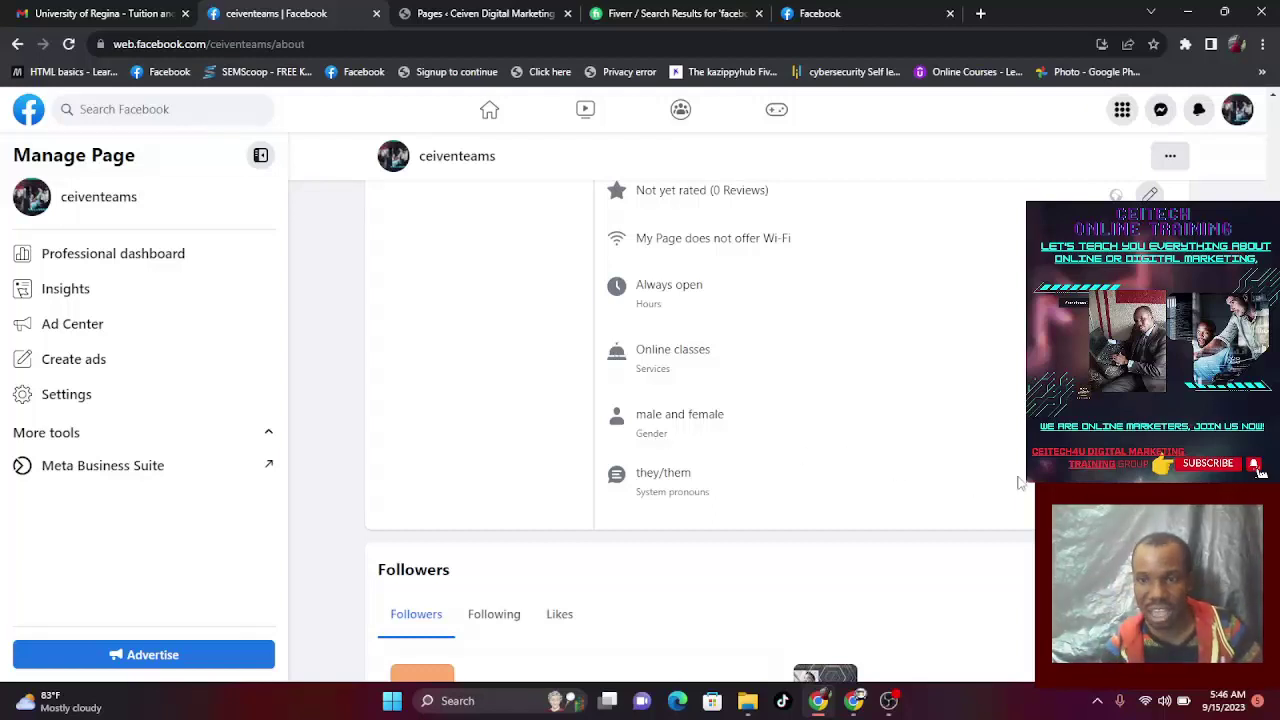
pyautogui.scroll(10, 660, 400)
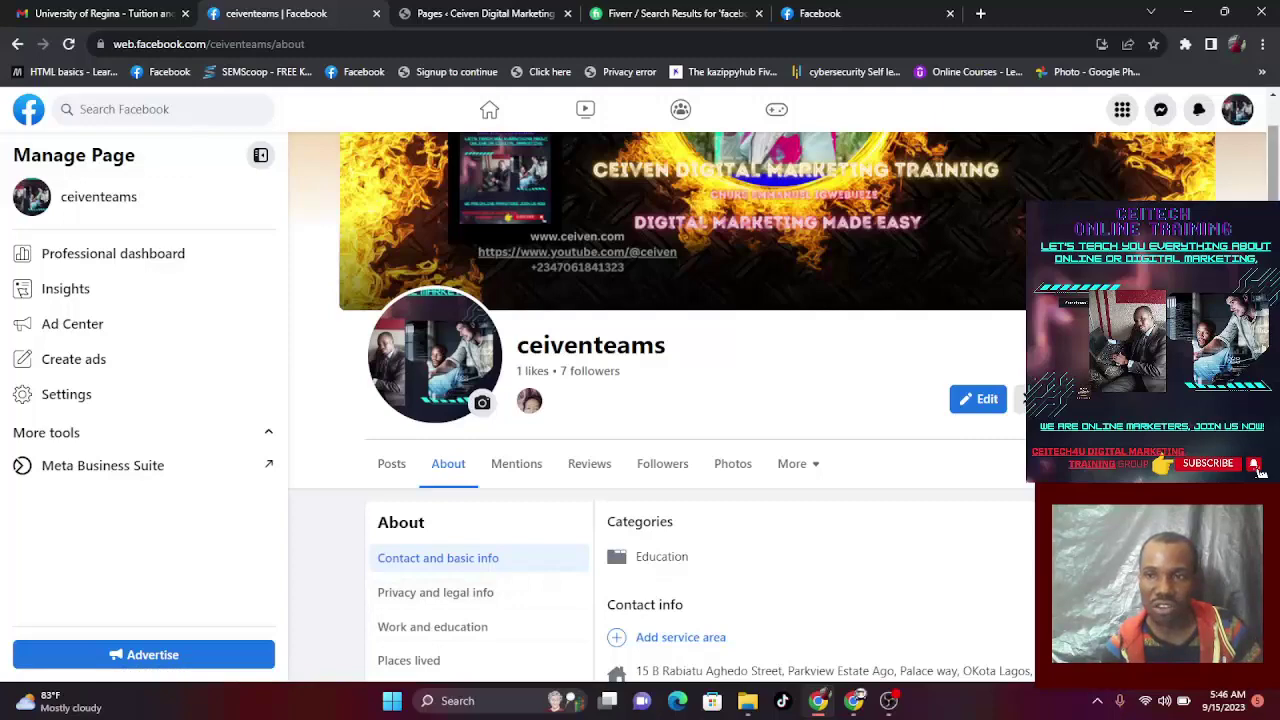
# Open Privacy and legal info, discard the unsaved bio edit, and begin a privacy policy link
pyautogui.scroll(-3, 730, 440)
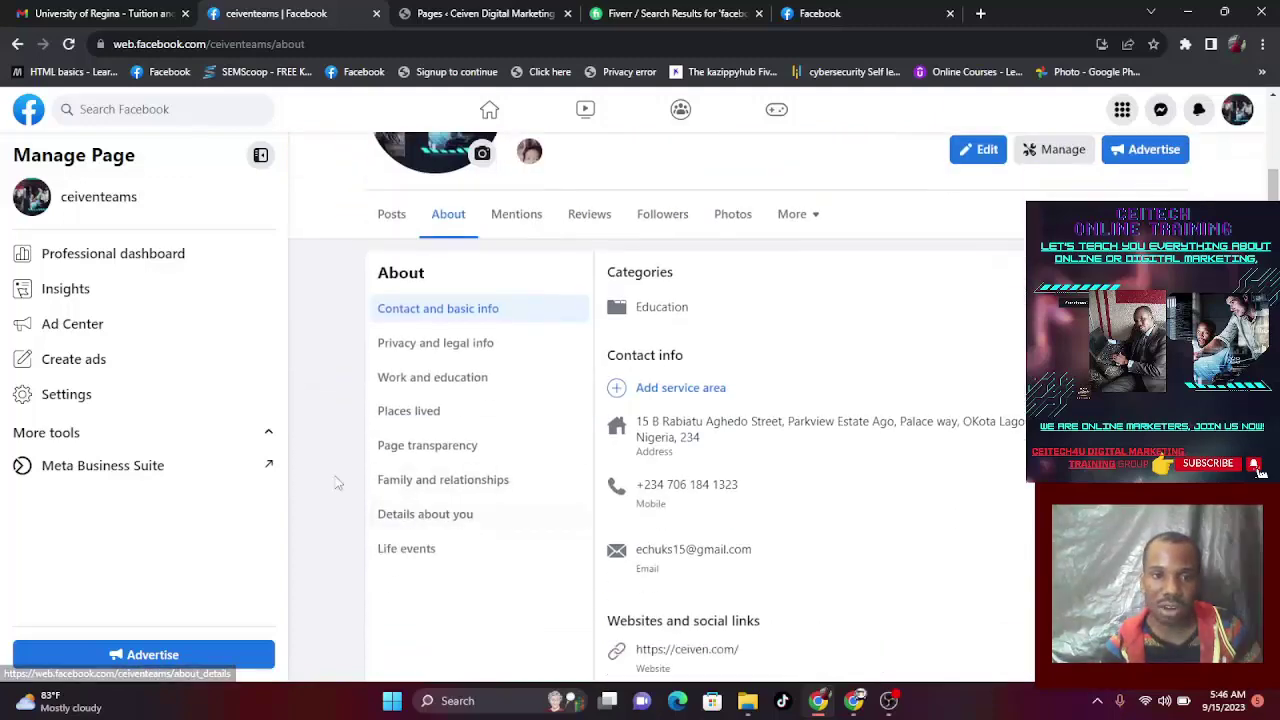
pyautogui.click(405, 345)
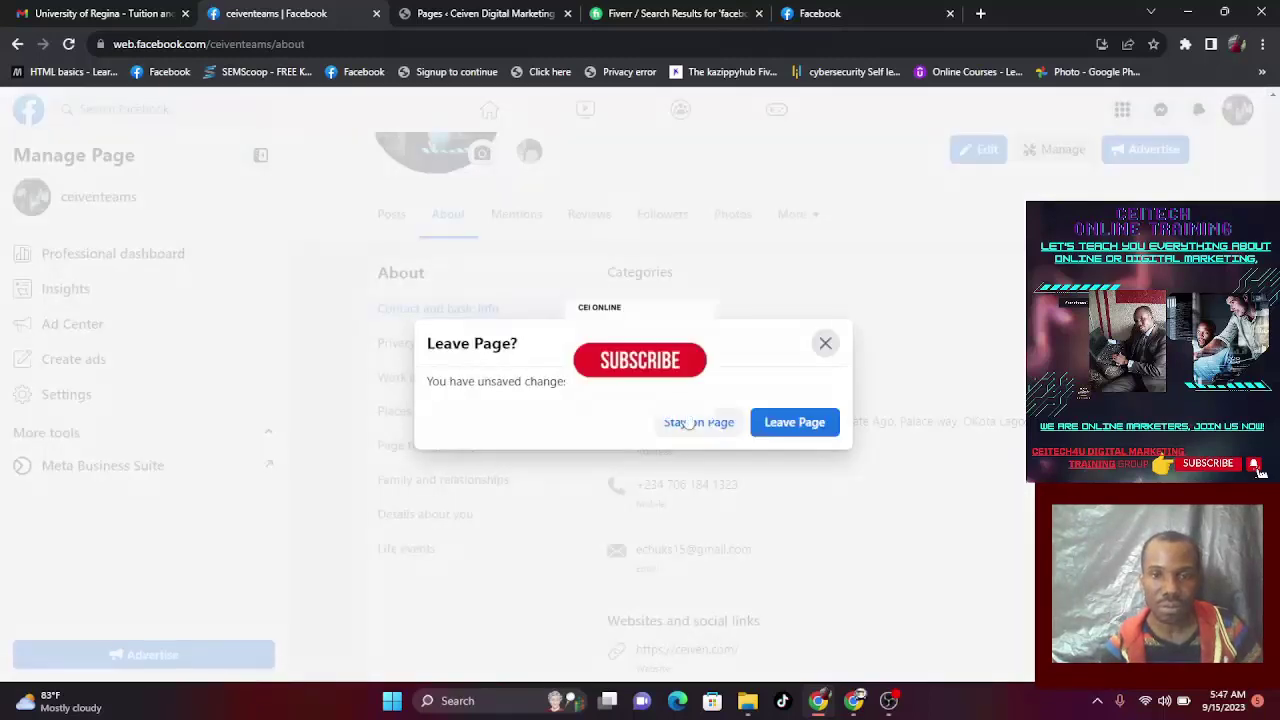
pyautogui.click(760, 425)
pyautogui.moveTo(893, 703)
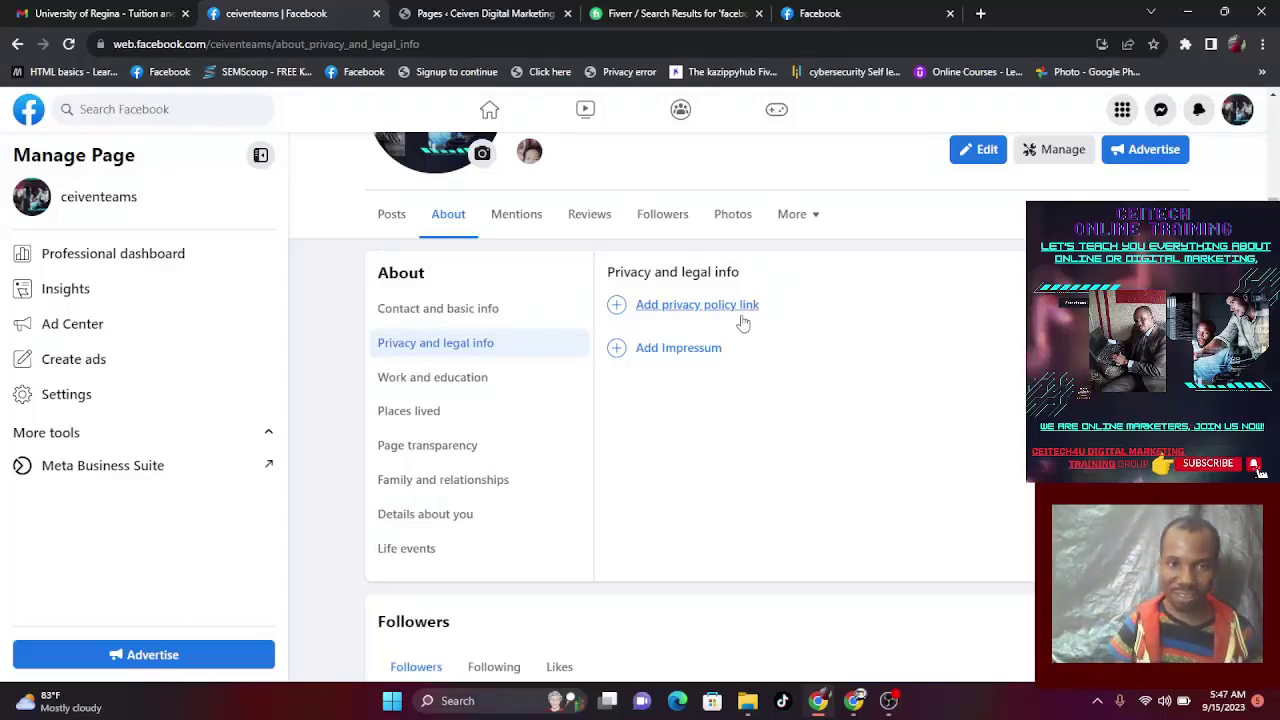
pyautogui.click(689, 316)
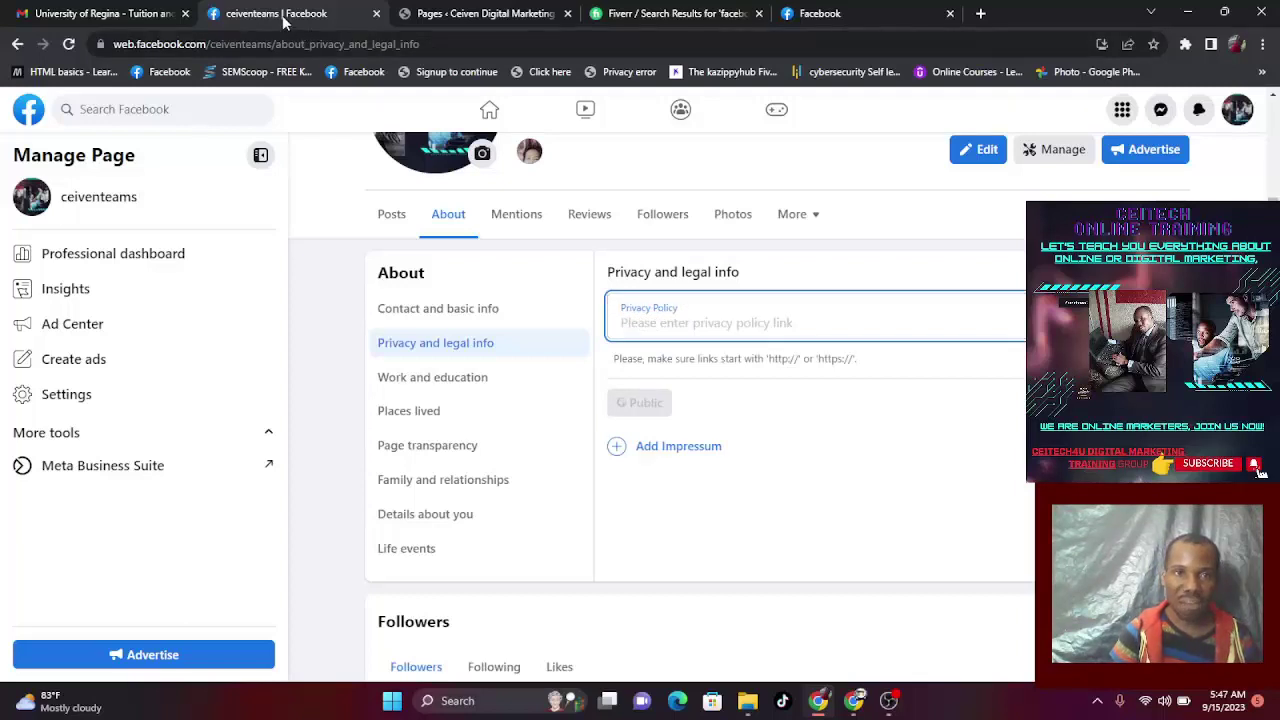
# Switch to the 'Pages ‹ Ceiven Digital Marketing' WordPress tab
pyautogui.click(456, 22)
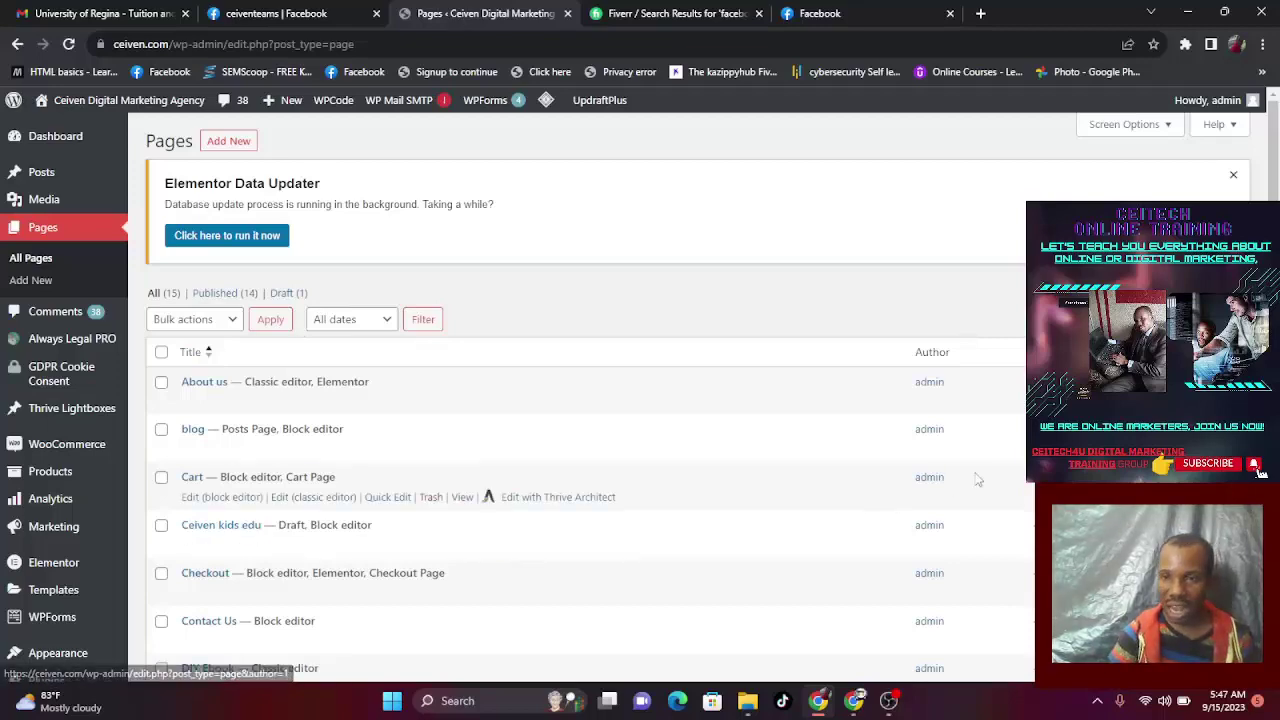
# View the live Privacy Policy page from the WordPress Pages list
pyautogui.scroll(-3, 580, 450)
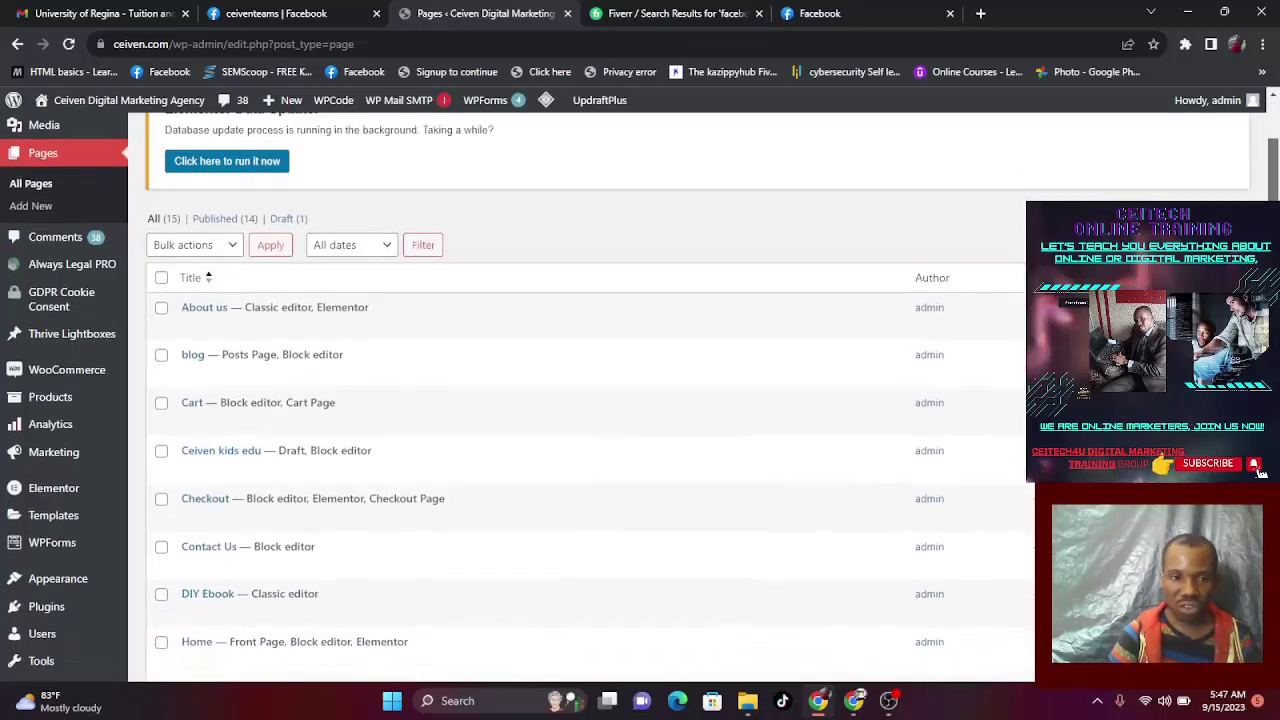
pyautogui.scroll(-5, 580, 400)
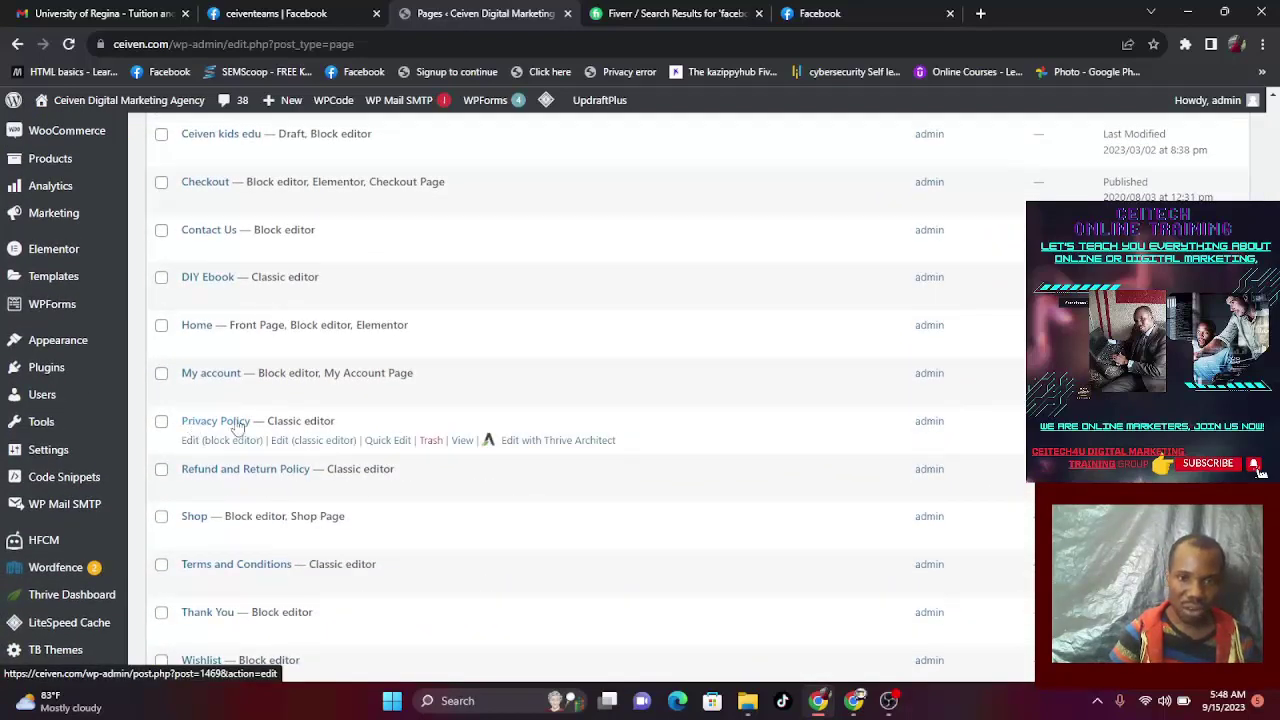
pyautogui.click(461, 441)
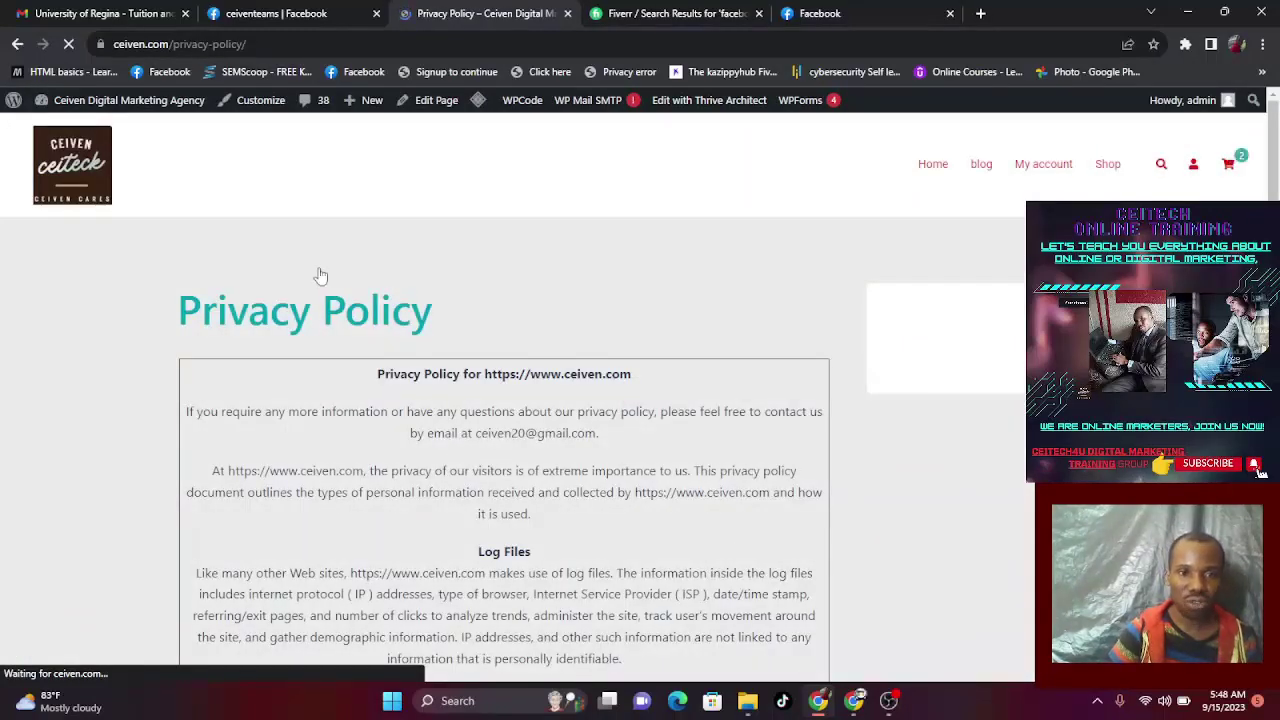
pyautogui.click(263, 46)
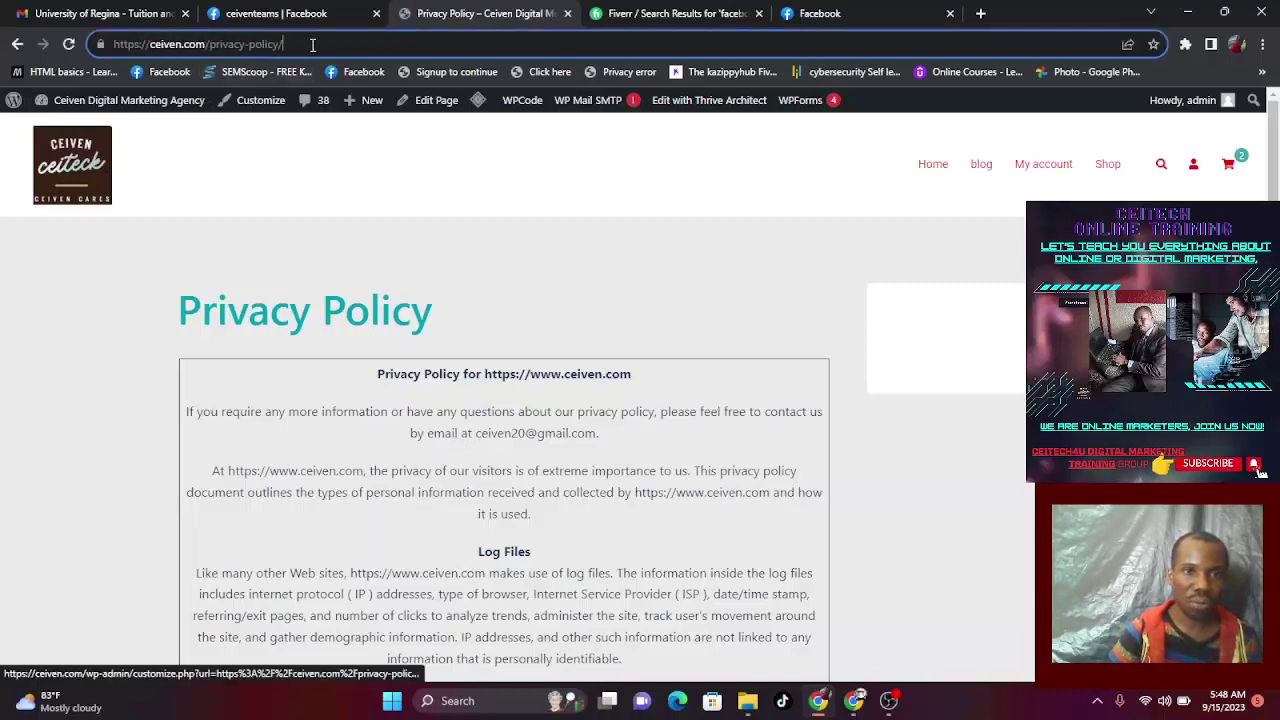
pyautogui.hotkey('ctrl', 'a')
pyautogui.hotkey('ctrl', 'c')
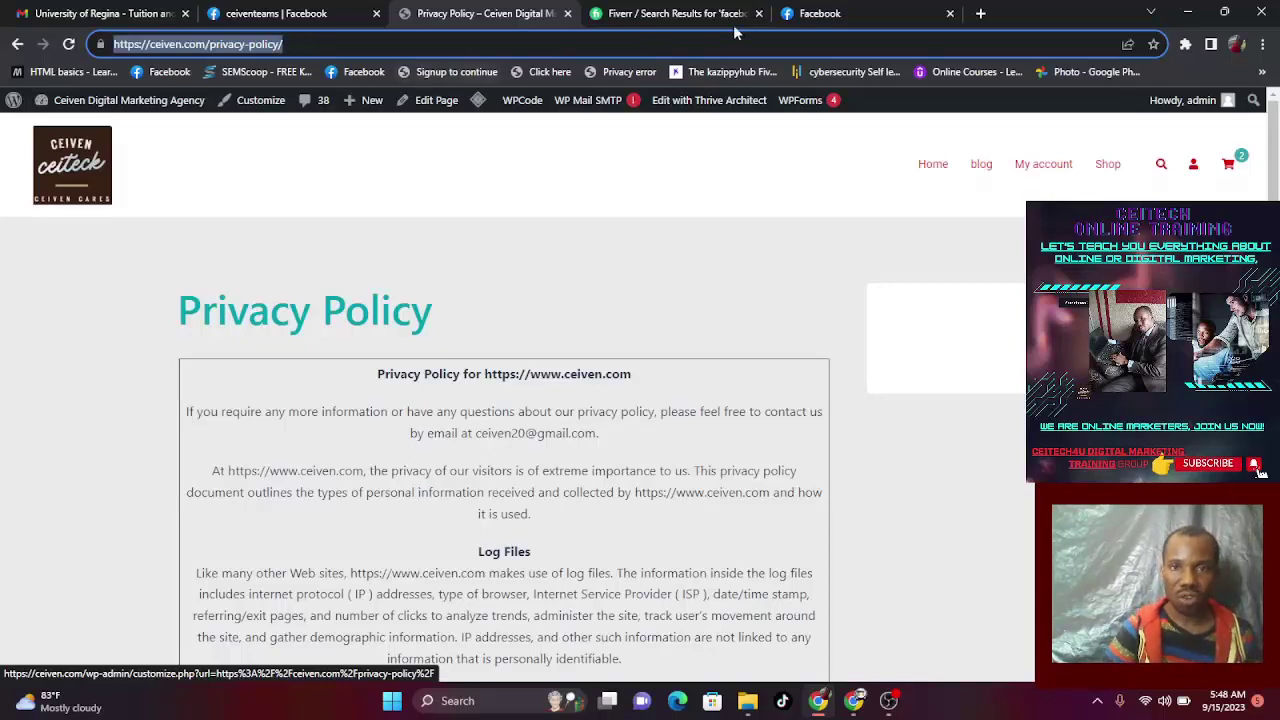
pyautogui.click(826, 16)
pyautogui.press('F5')
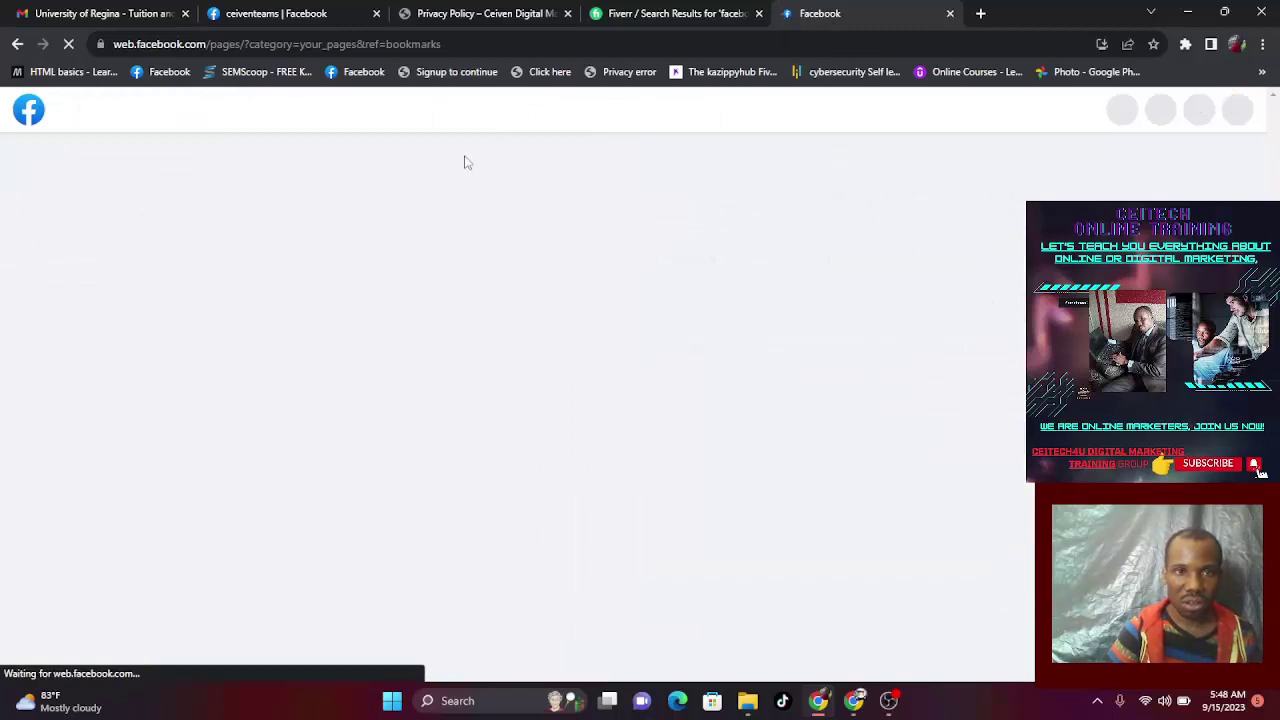
pyautogui.click(494, 15)
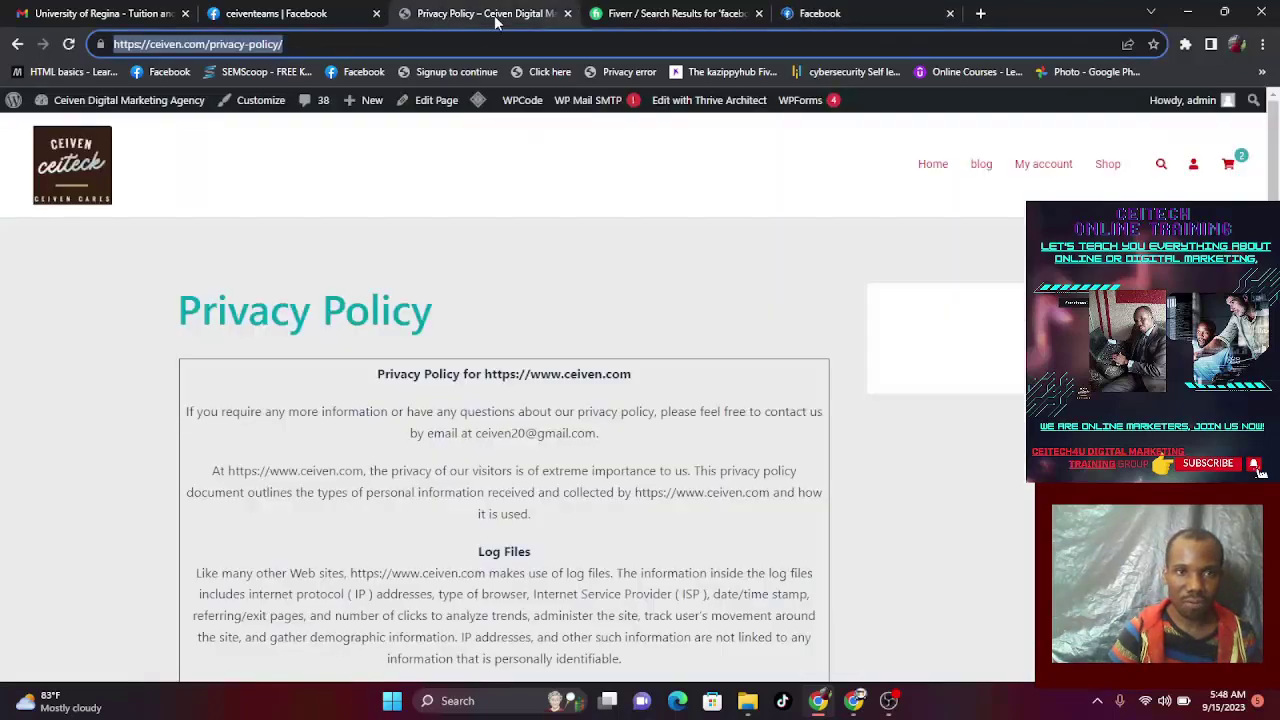
pyautogui.click(329, 16)
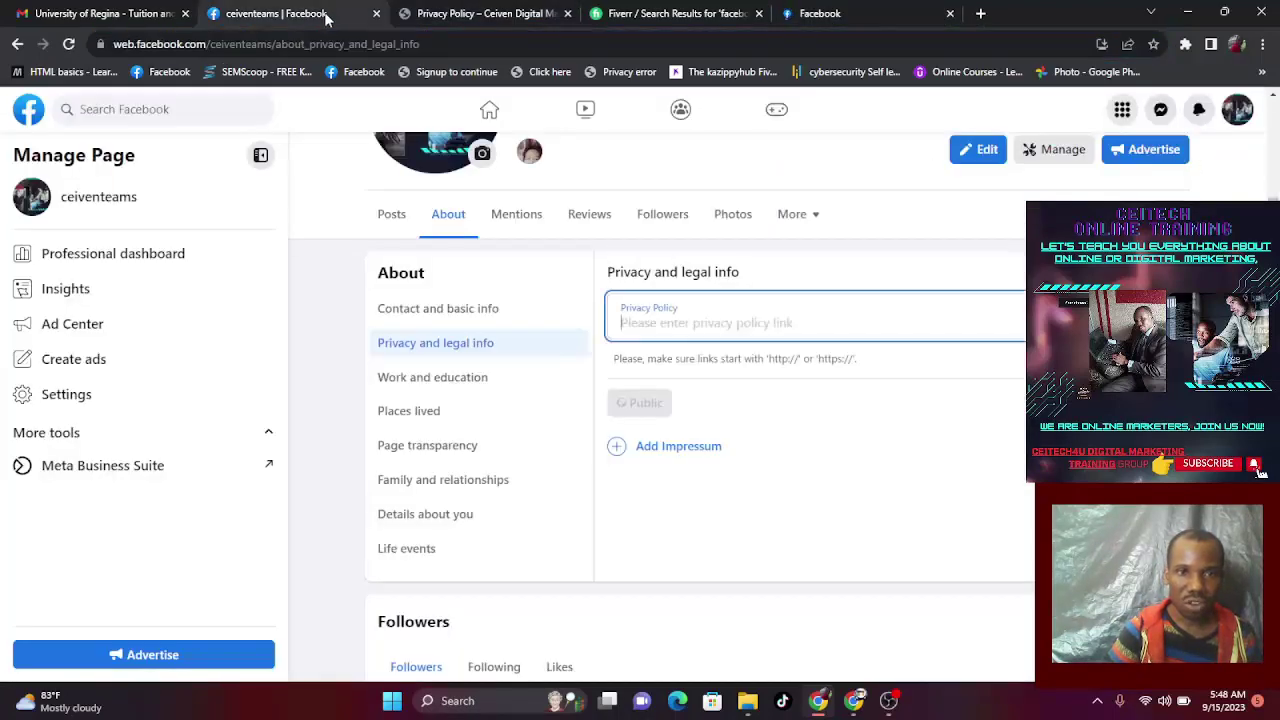
pyautogui.hotkey('ctrl', 'v')
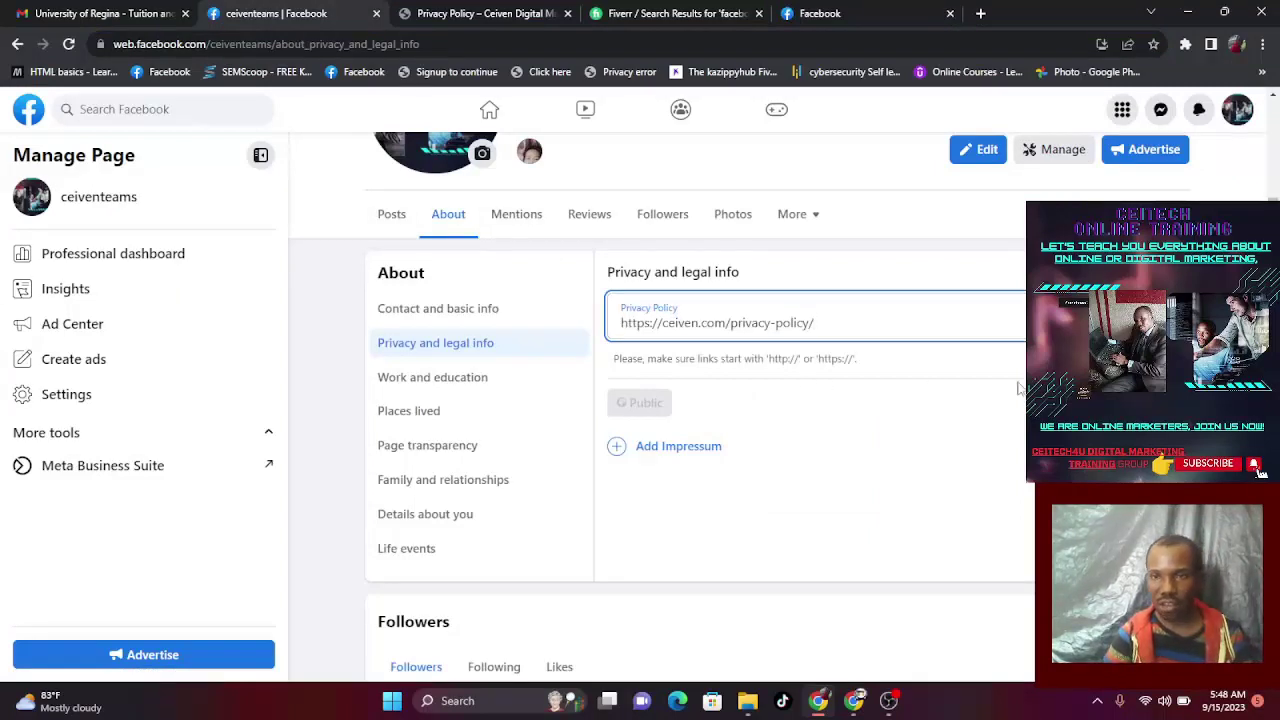
pyautogui.click(1150, 402)
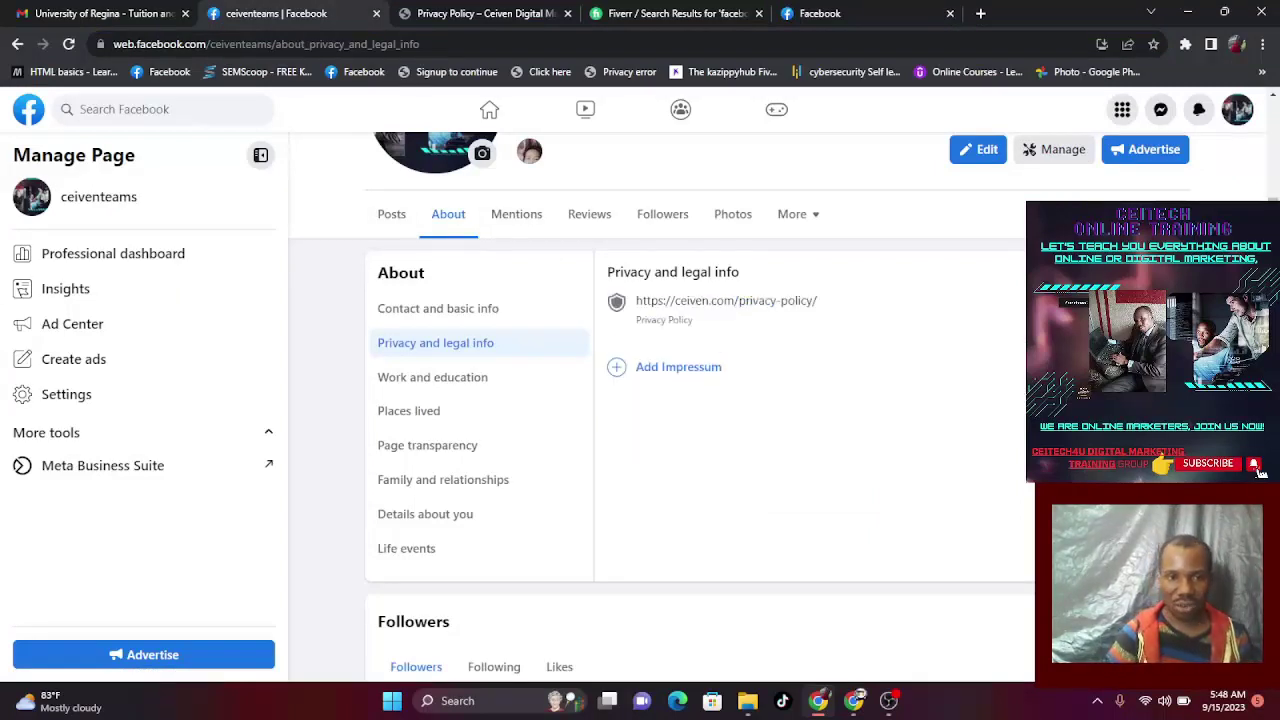
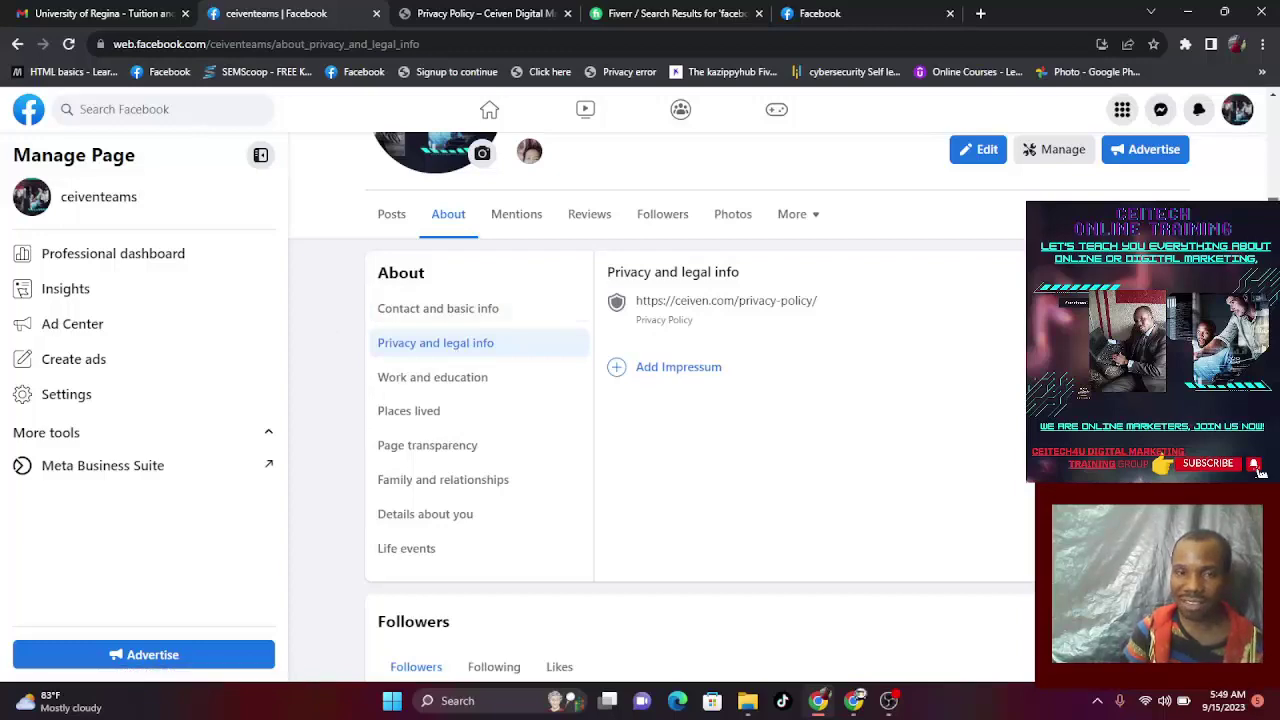
pyautogui.scroll(-7, 660, 400)
pyautogui.scroll(10, 660, 400)
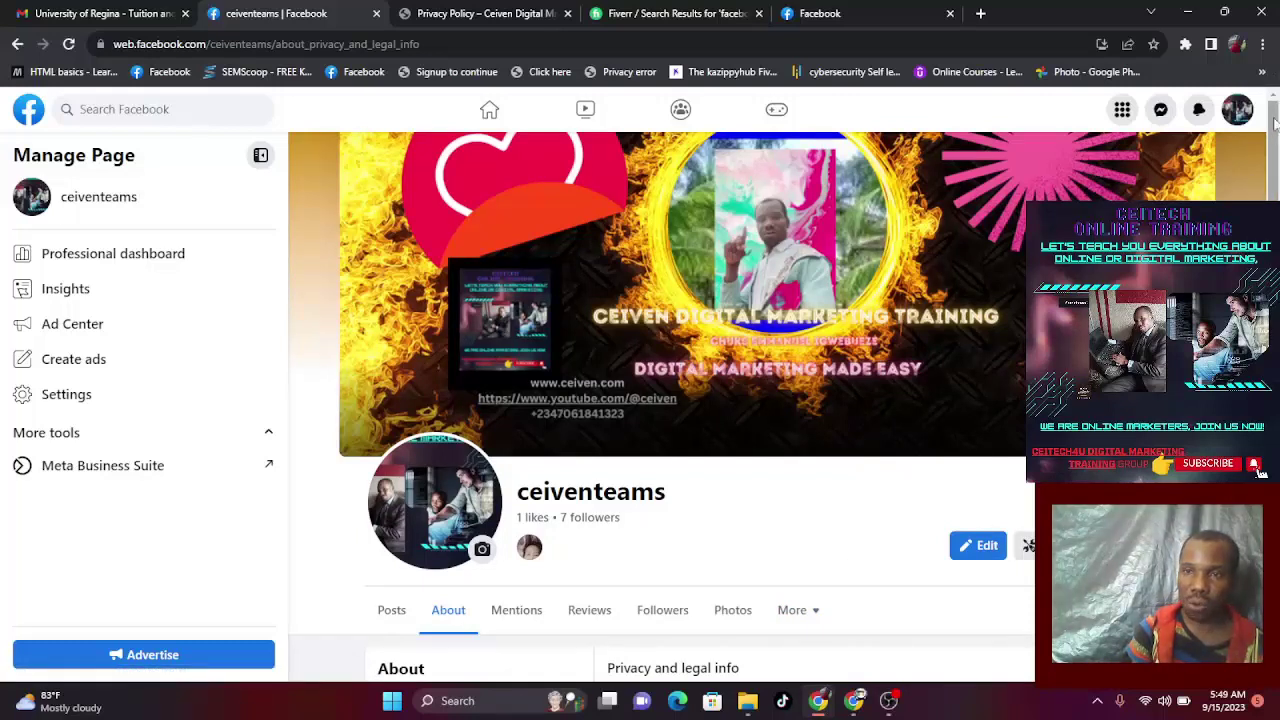
pyautogui.scroll(-3, 660, 400)
pyautogui.scroll(-2, 660, 400)
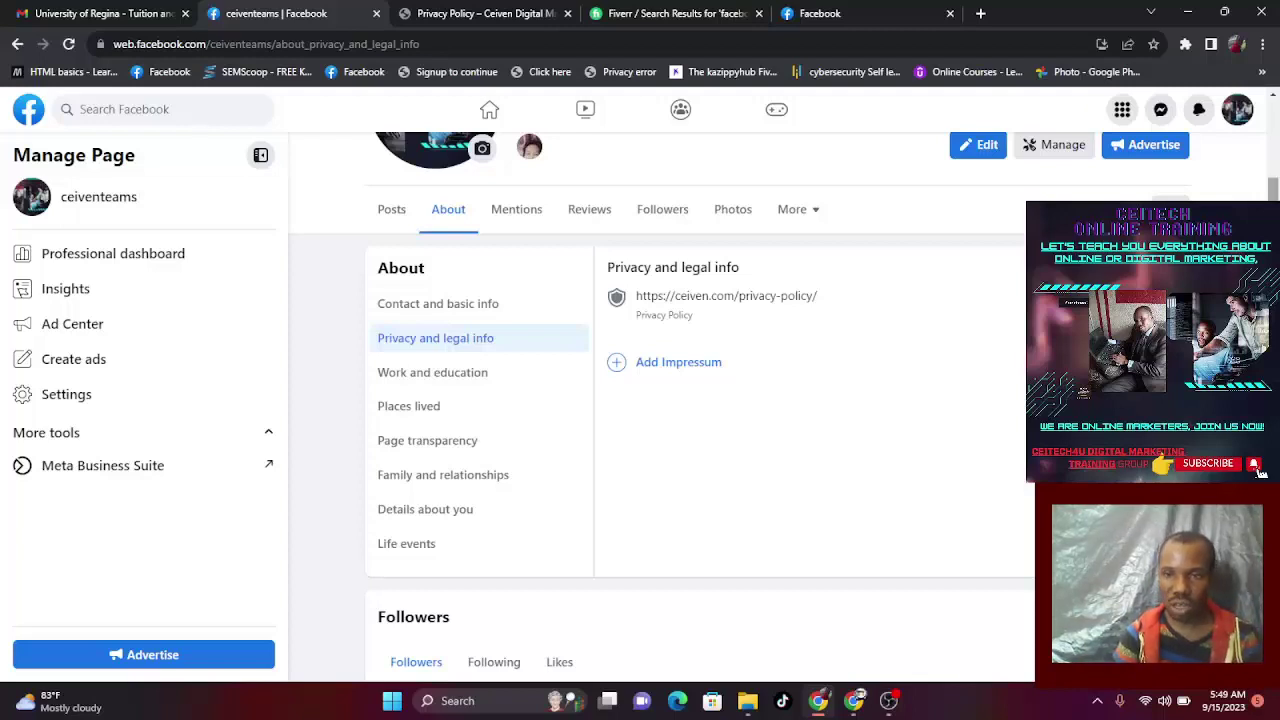
pyautogui.scroll(-1, 660, 400)
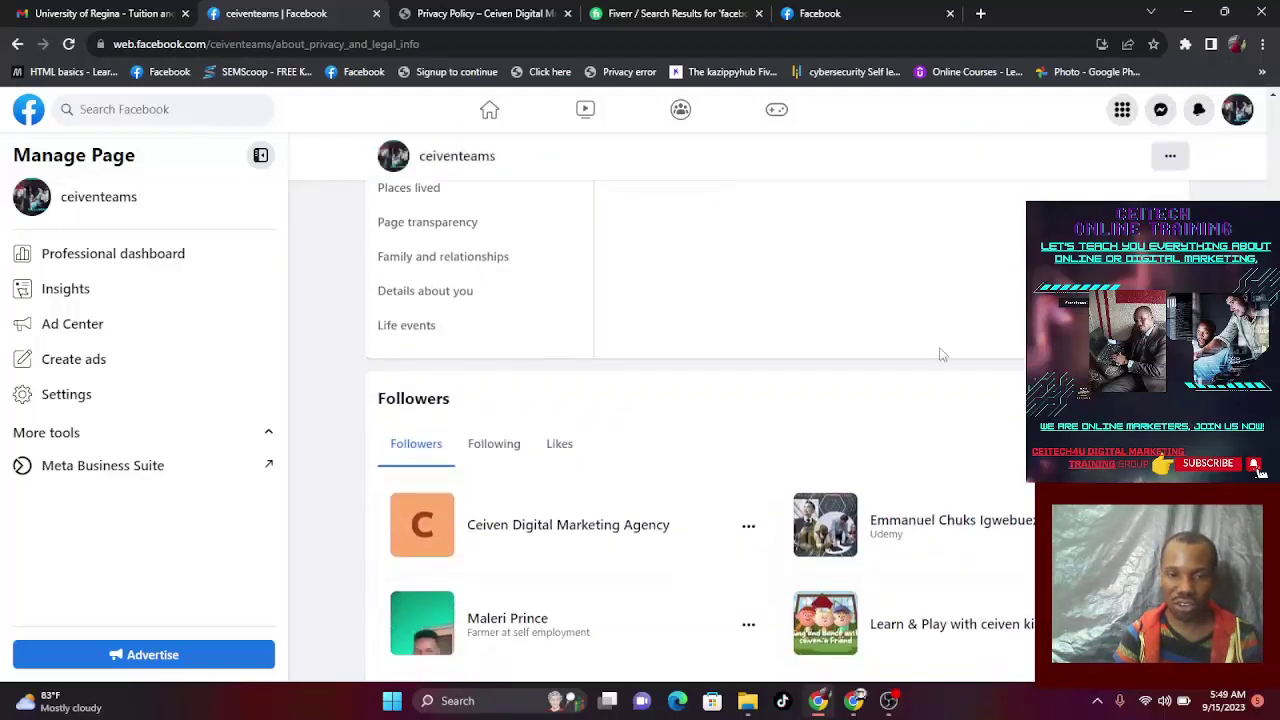
pyautogui.click(888, 701)
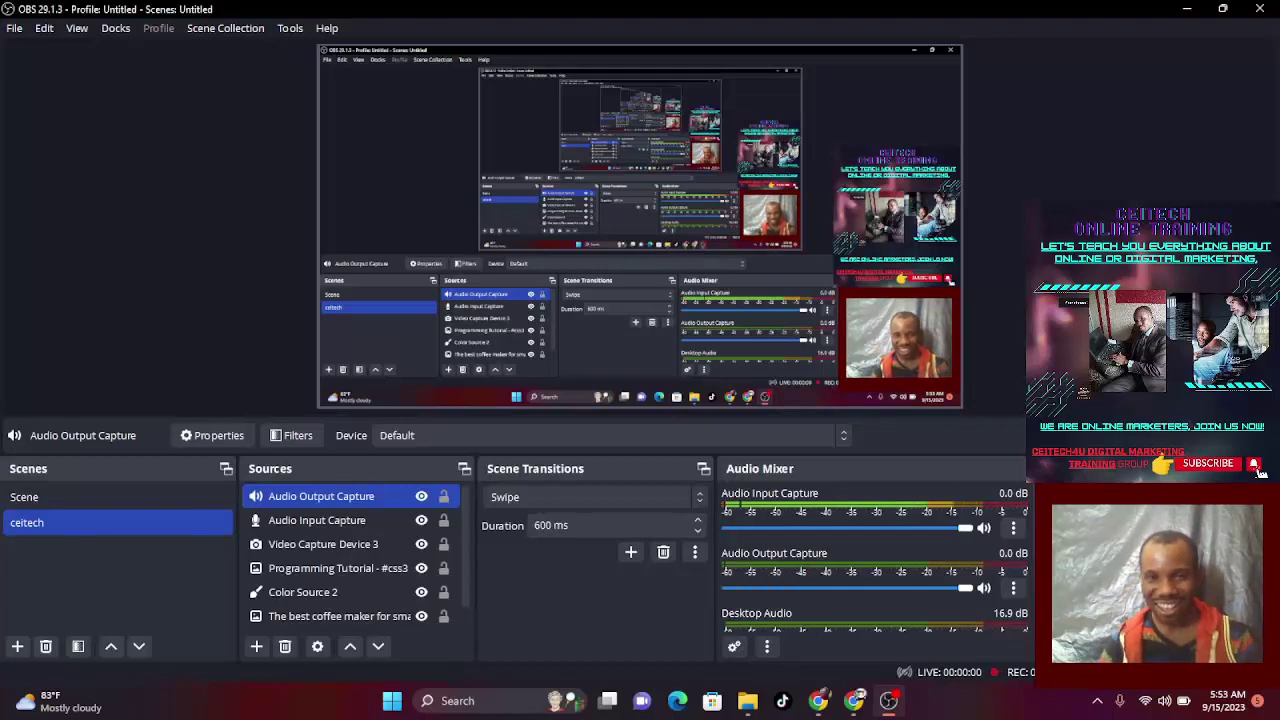
pyautogui.click(1186, 12)
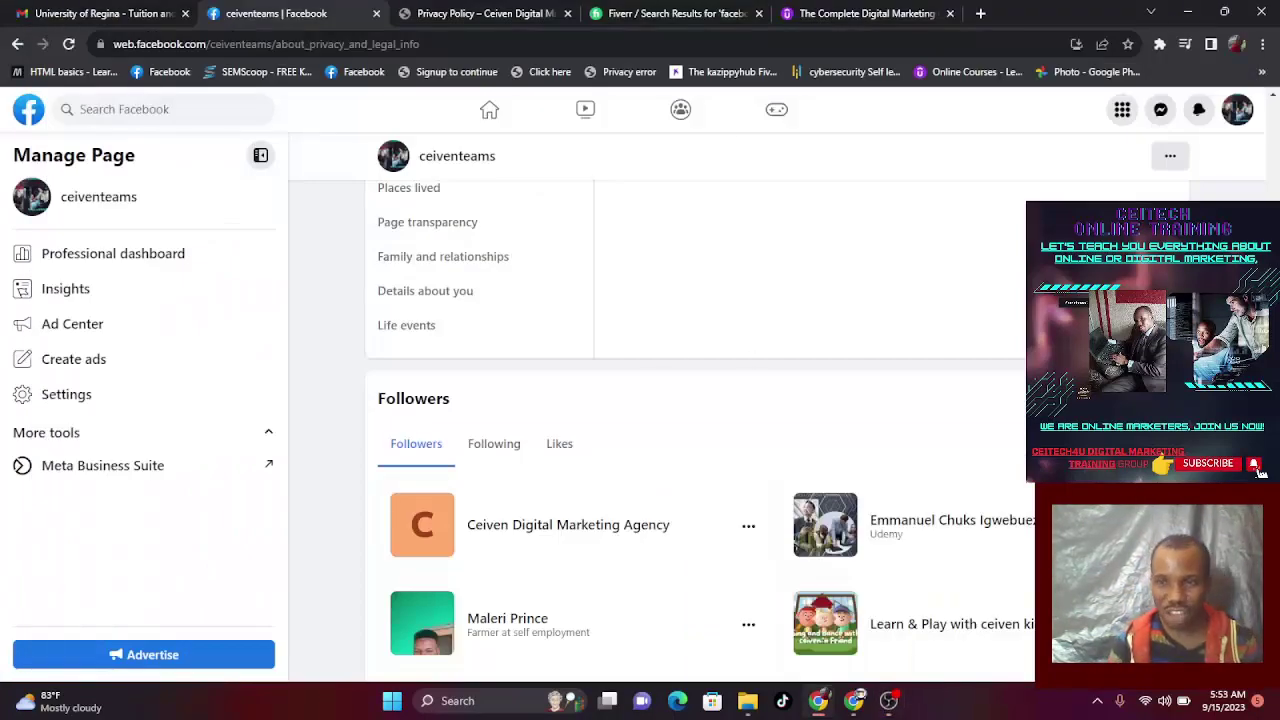
pyautogui.scroll(5, 1268, 160)
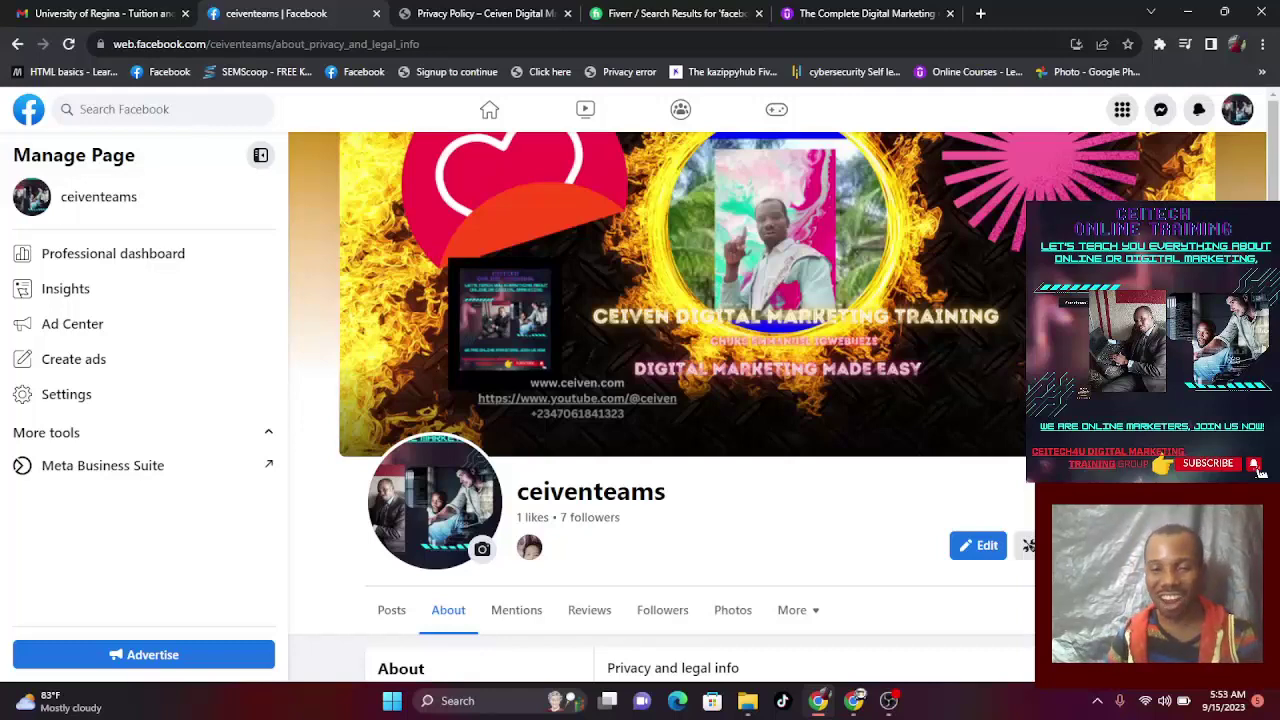
pyautogui.moveTo(886, 702)
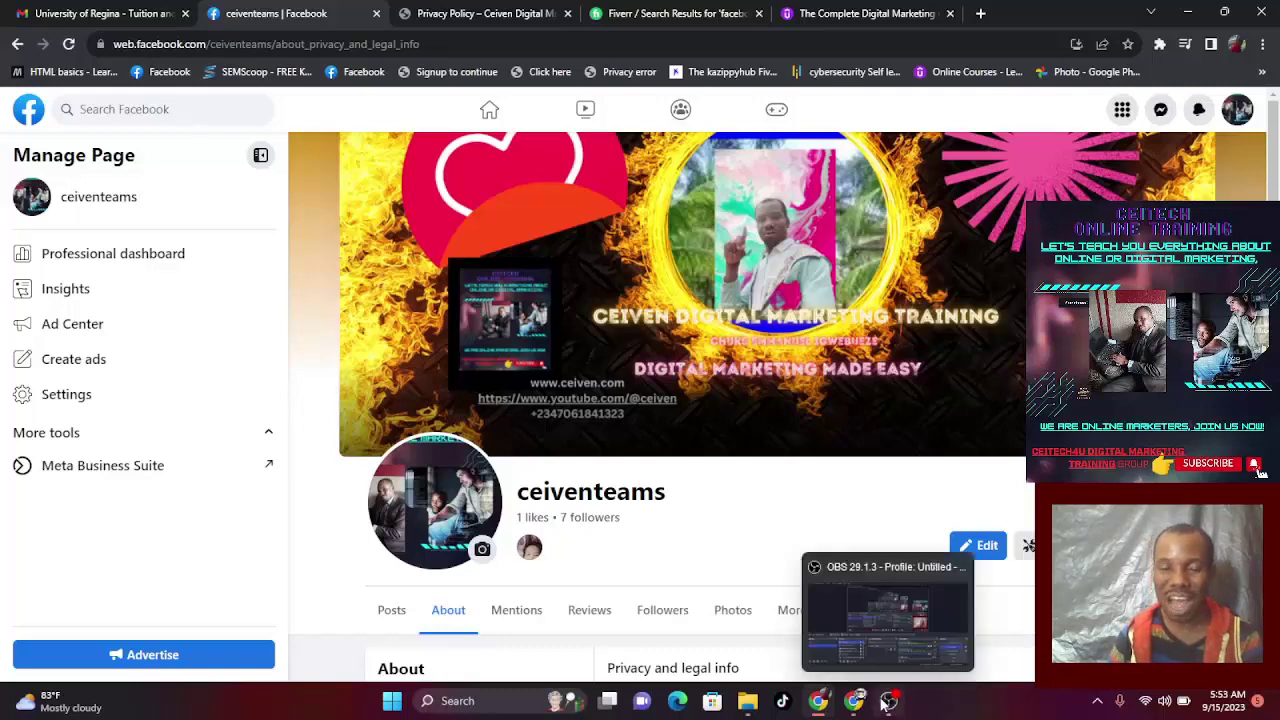